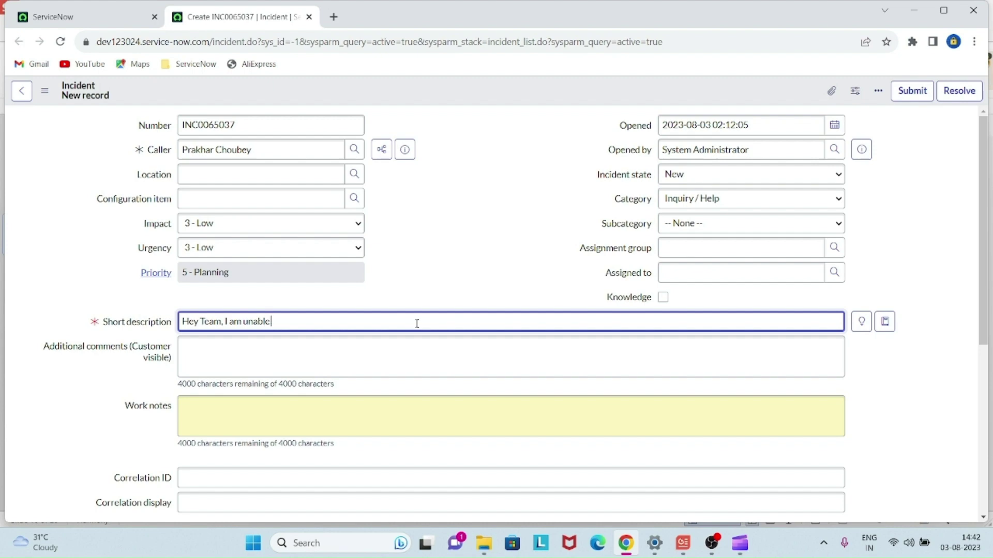
- Complete the short description as 'Hey Team, I am unable to open knowledge article.', fixing typos
{"action": "type", "text": "en knowledghe a"}
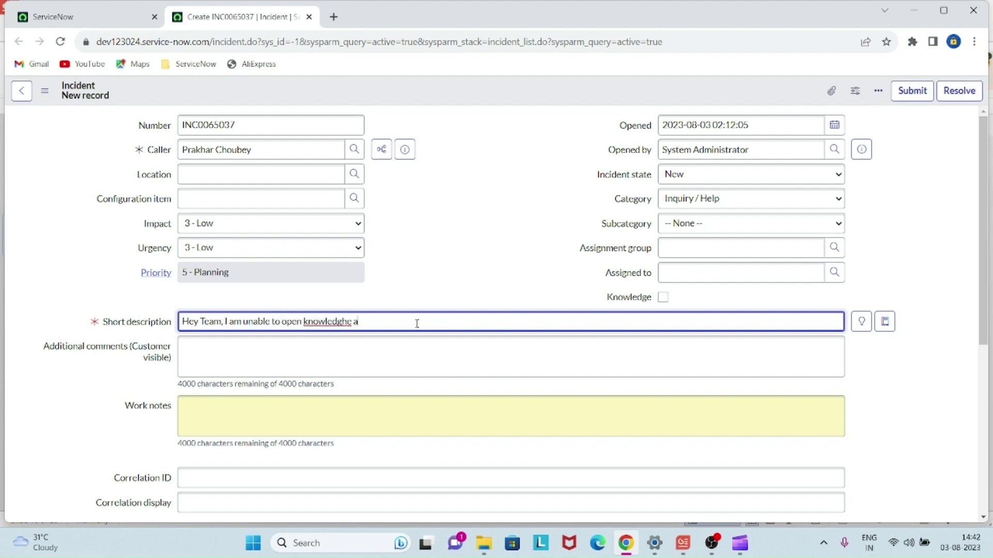
{"action": "type", "text": "rticl"}
{"action": "key", "text": "End"}
{"action": "type", "text": "."}
{"action": "left_click", "coordinate": [471, 269]}
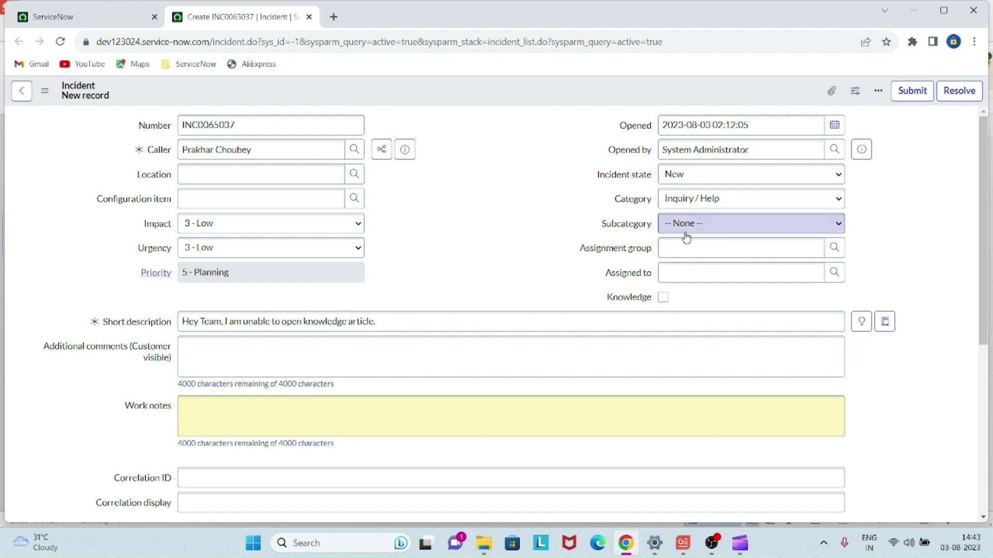
- Set the assignment group to Service Desk
{"action": "left_click", "coordinate": [690, 248]}
{"action": "type", "text": "Serv"}
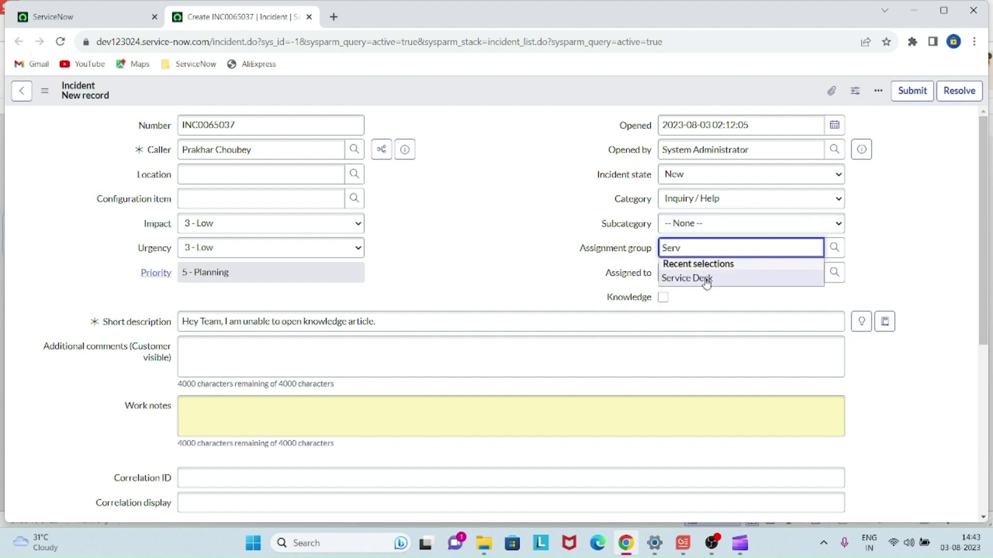
{"action": "left_click", "coordinate": [703, 280]}
{"action": "left_click", "coordinate": [488, 234]}
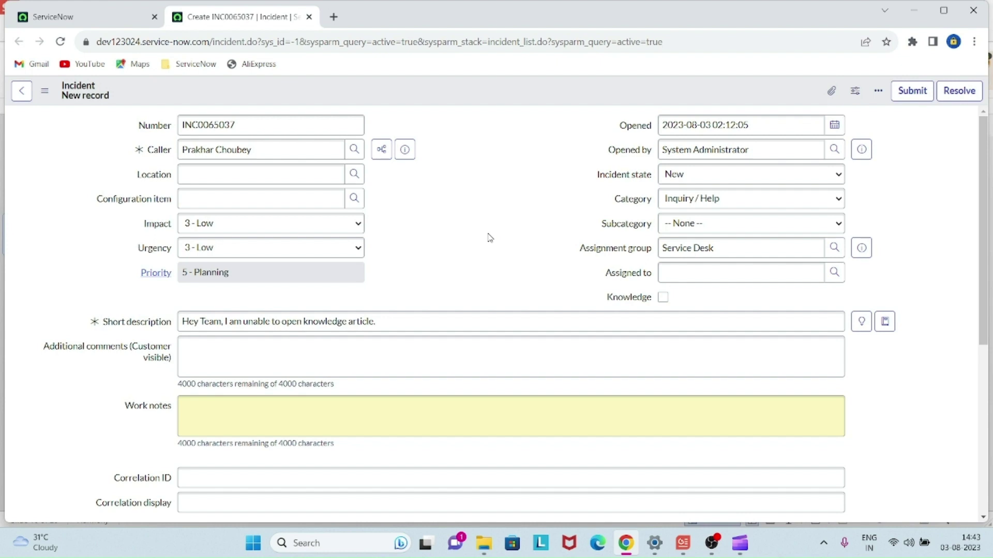
- Set both Impact and Urgency to 2 - Medium
{"action": "left_click", "coordinate": [350, 227]}
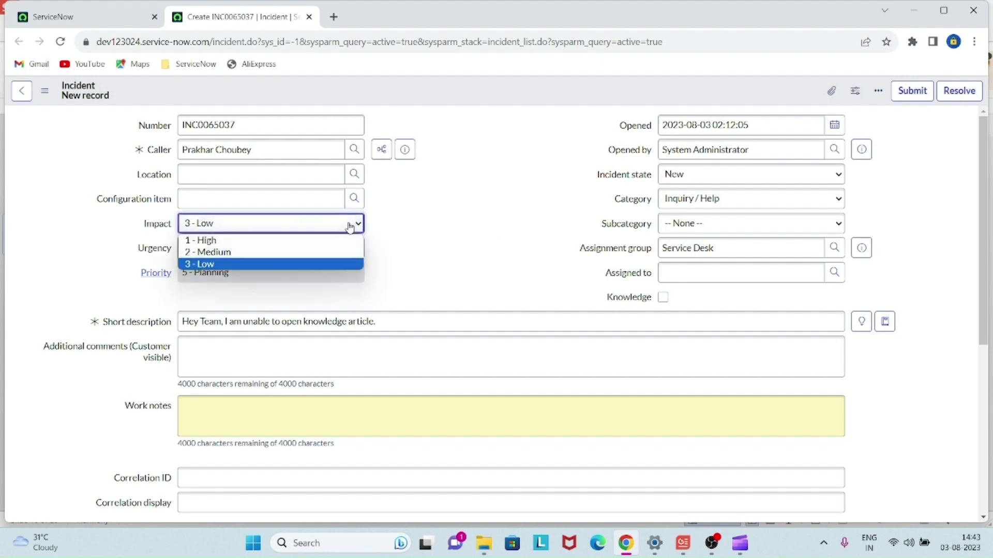
{"action": "left_click", "coordinate": [327, 253]}
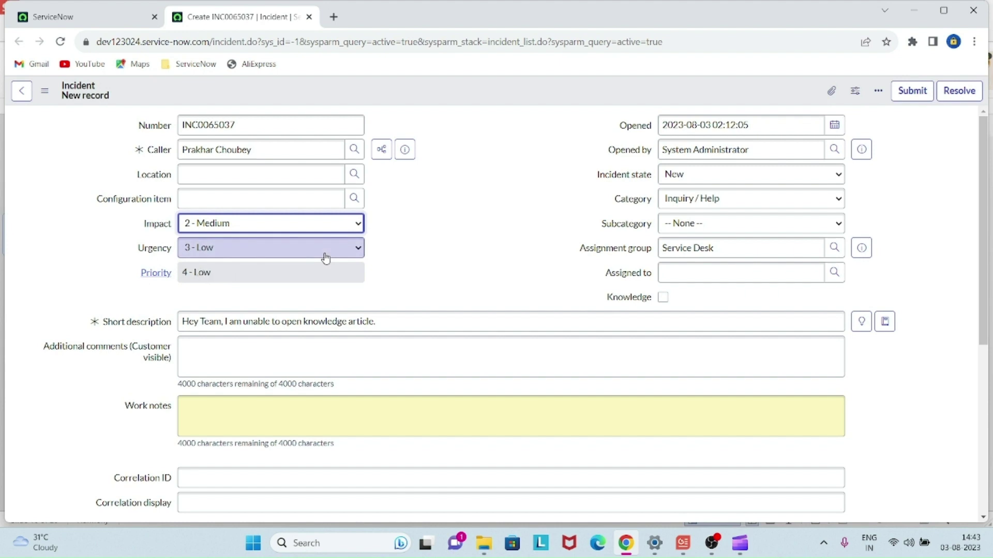
{"action": "left_click", "coordinate": [327, 251]}
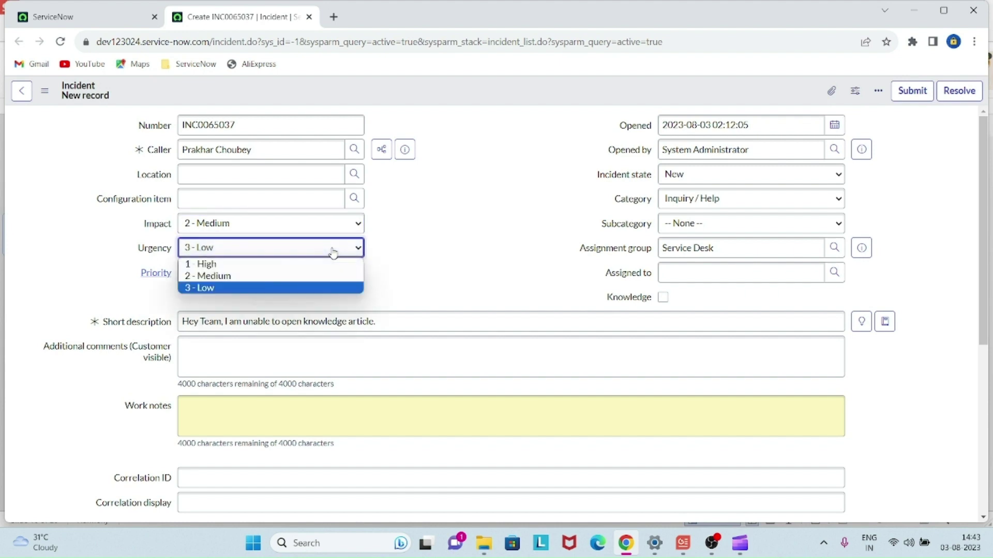
{"action": "left_click", "coordinate": [304, 276]}
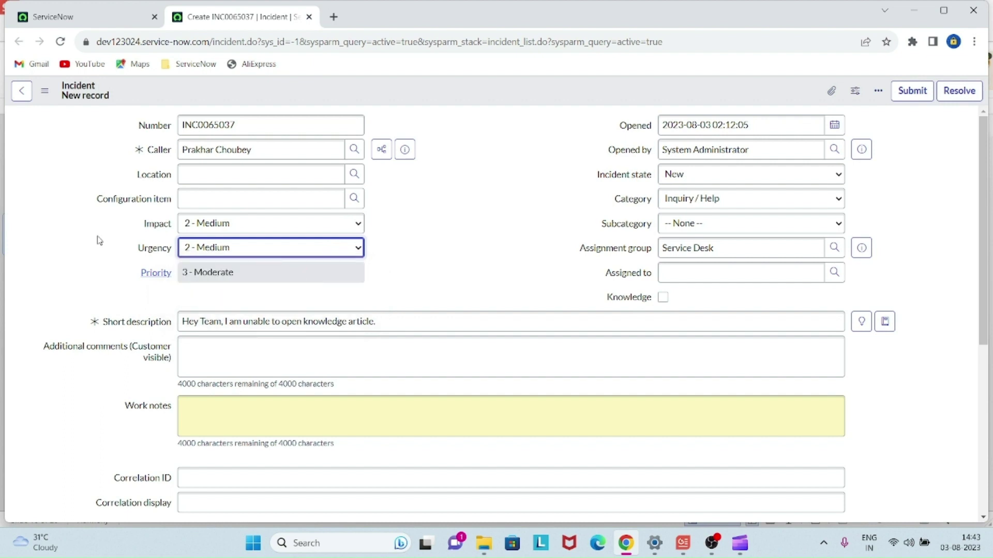
- Leave Assigned to empty and submit the new incident
{"action": "left_click", "coordinate": [511, 278]}
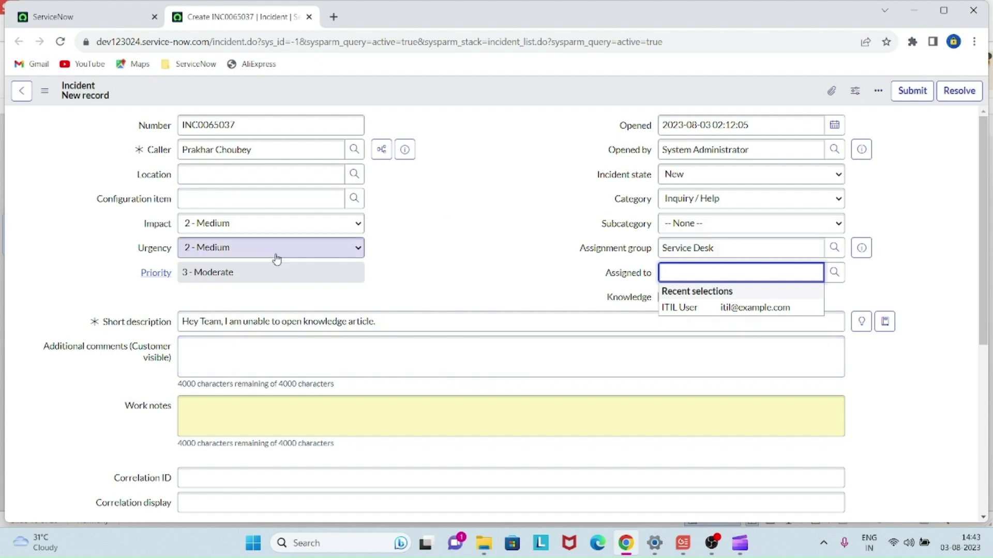
{"action": "left_click", "coordinate": [465, 250]}
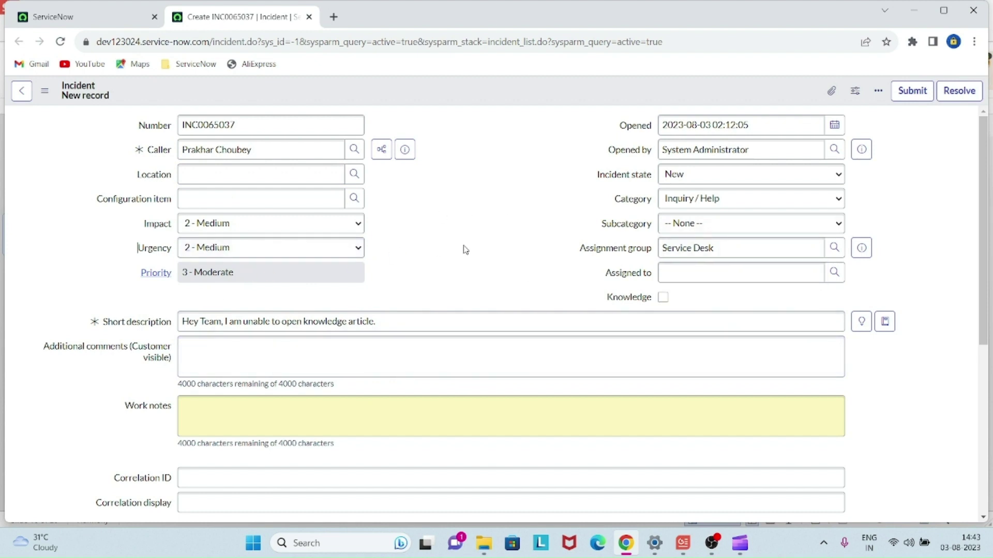
{"action": "left_click", "coordinate": [913, 91]}
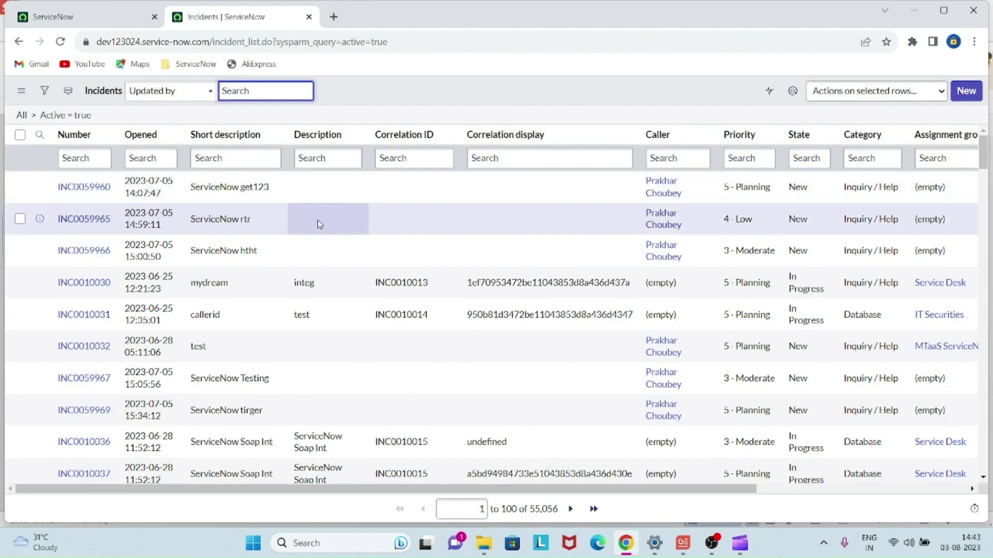
- Filter incidents by short description 'Hey Team' and open INC0065037 in a new tab
{"action": "left_click", "coordinate": [234, 155]}
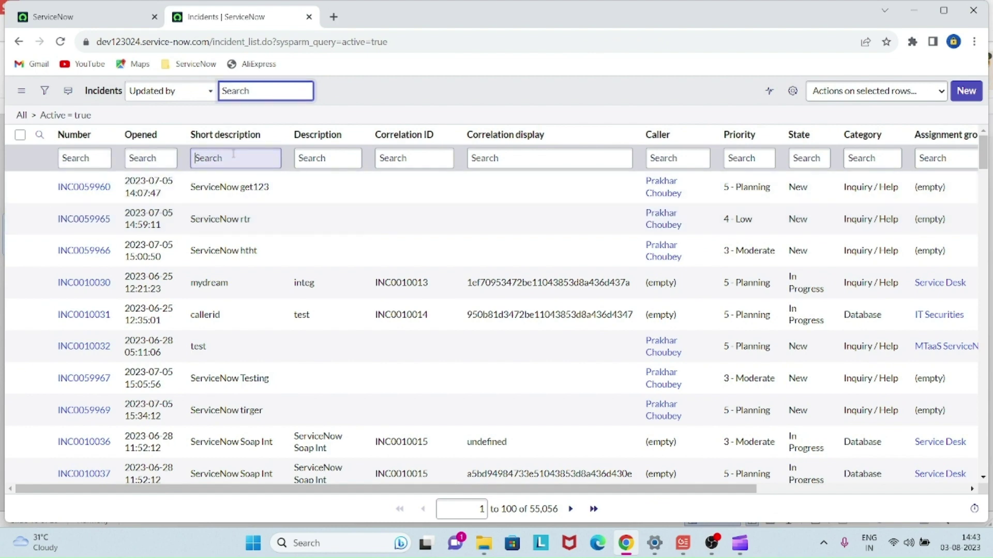
{"action": "type", "text": "Hey"}
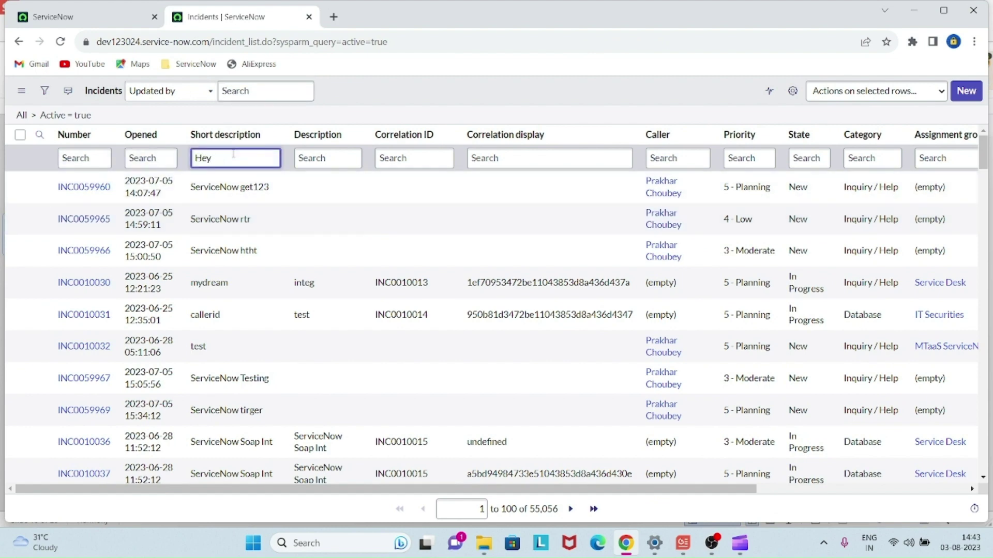
{"action": "type", "text": " Team"}
{"action": "key", "text": "Return"}
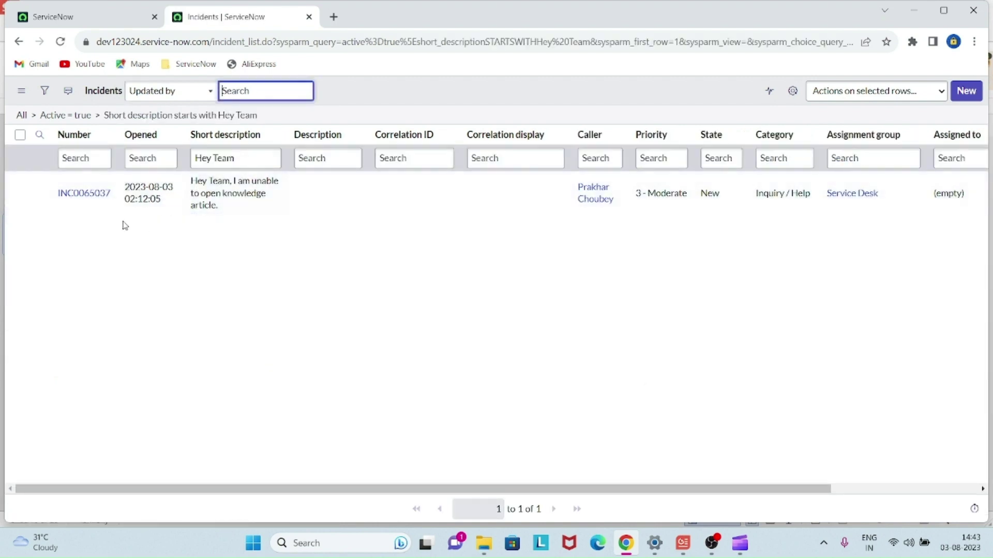
{"action": "left_click", "coordinate": [89, 200], "text": "ctrl"}
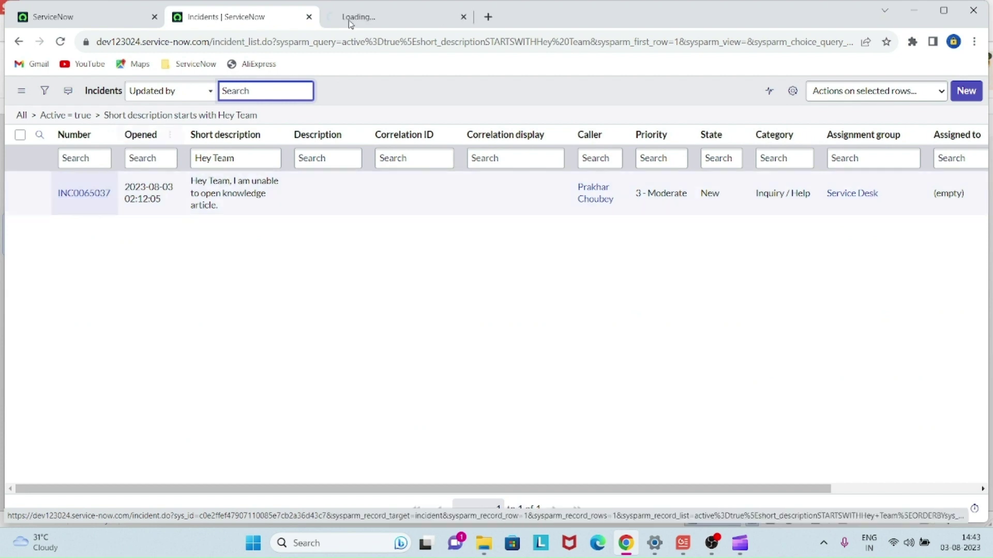
{"action": "left_click", "coordinate": [383, 18]}
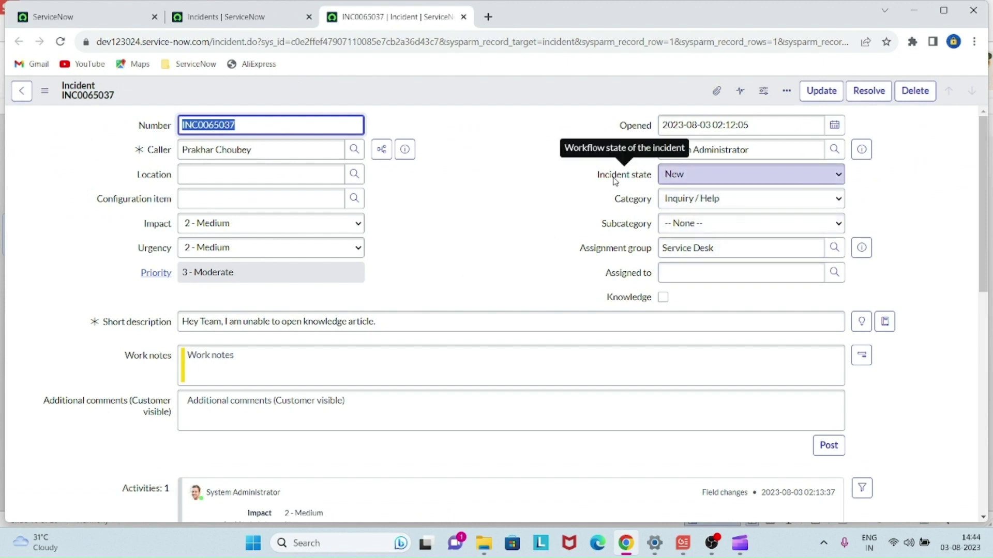
- Make ITIL User the assignee of INC0065037 and save, moving it to In Progress
{"action": "left_click", "coordinate": [519, 195]}
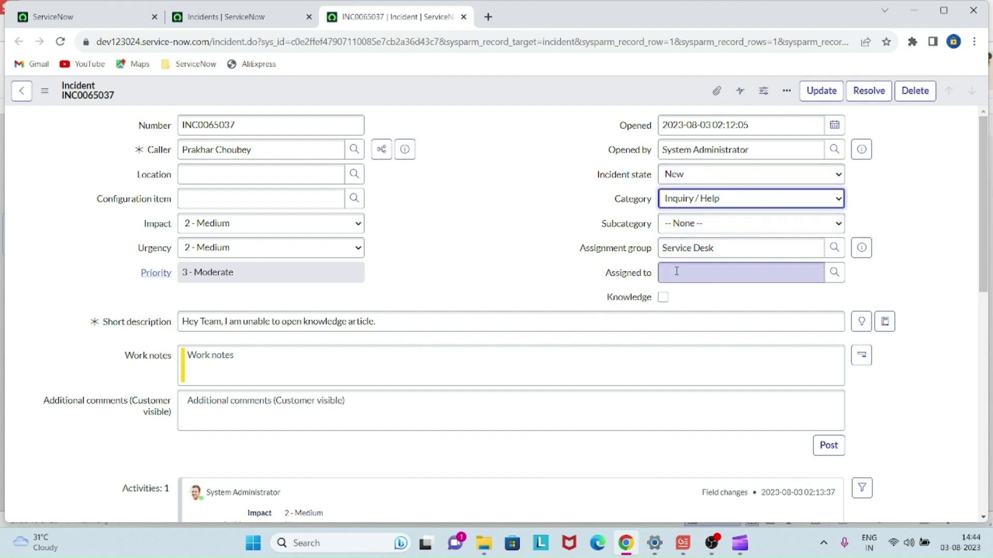
{"action": "left_click", "coordinate": [477, 205]}
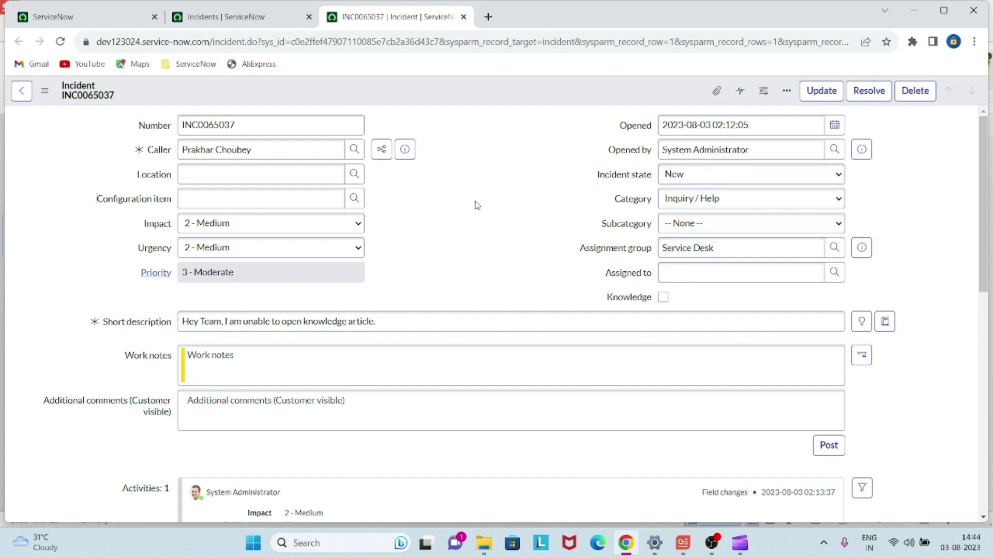
{"action": "left_click", "coordinate": [688, 276]}
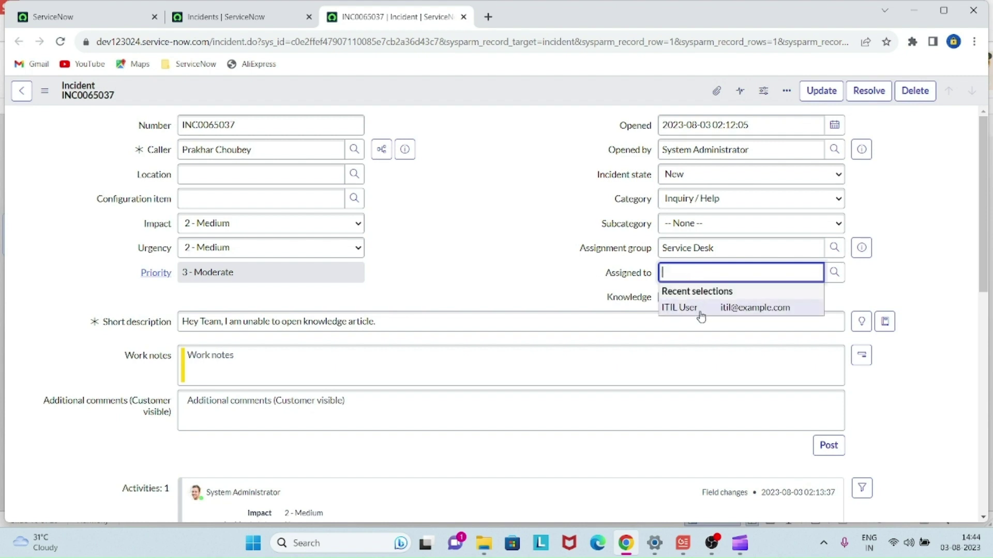
{"action": "left_click", "coordinate": [700, 311]}
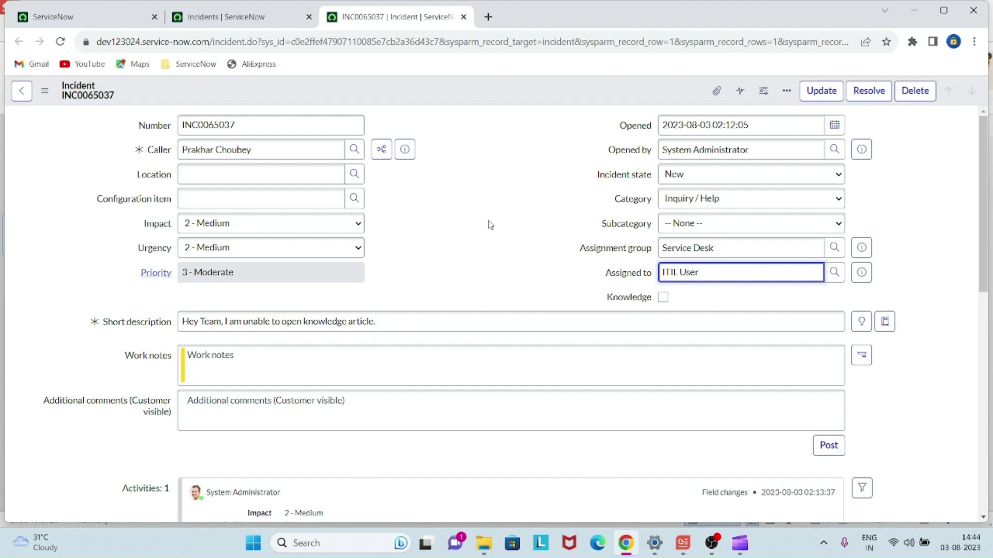
{"action": "right_click", "coordinate": [504, 97]}
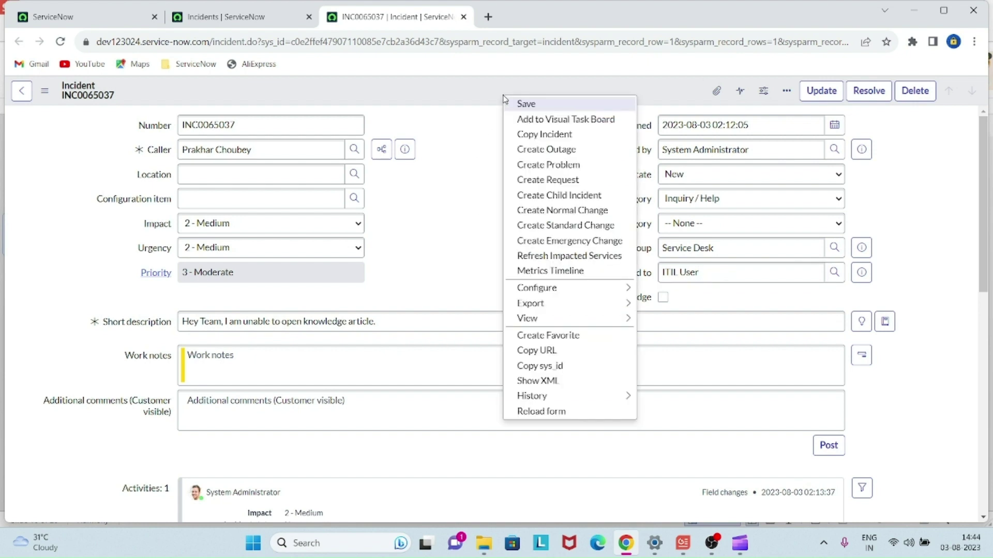
{"action": "left_click", "coordinate": [517, 106]}
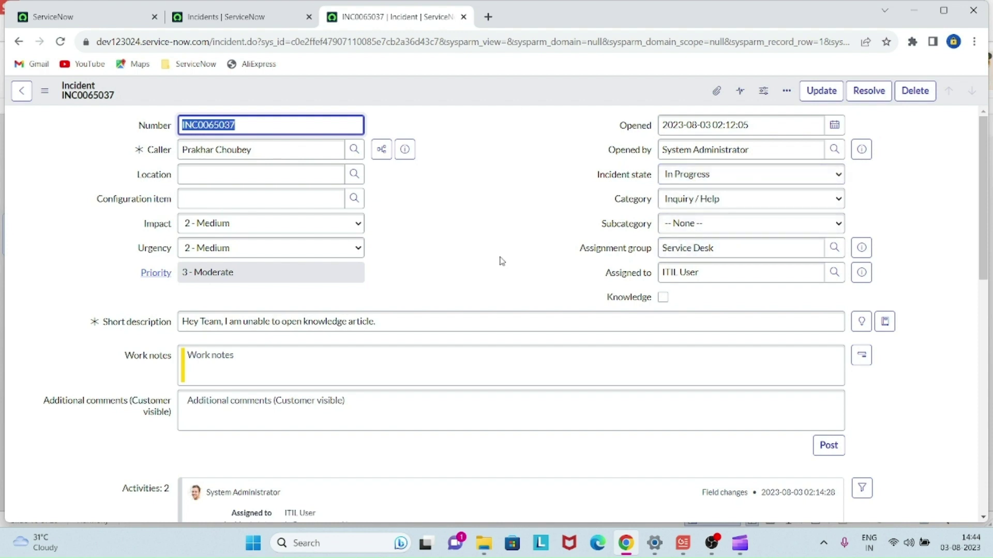
- Write the work note 'Hello Team, We ack your request.' signed 'Thanks & regards, ITIL Users'
{"action": "scroll", "coordinate": [501, 261], "scroll_direction": "down", "scroll_amount": 1}
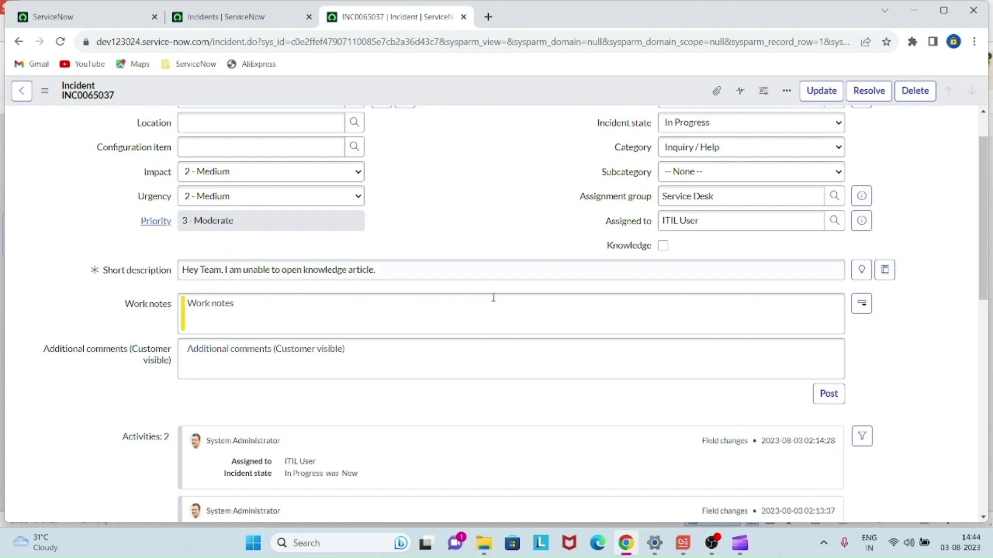
{"action": "left_click", "coordinate": [488, 313]}
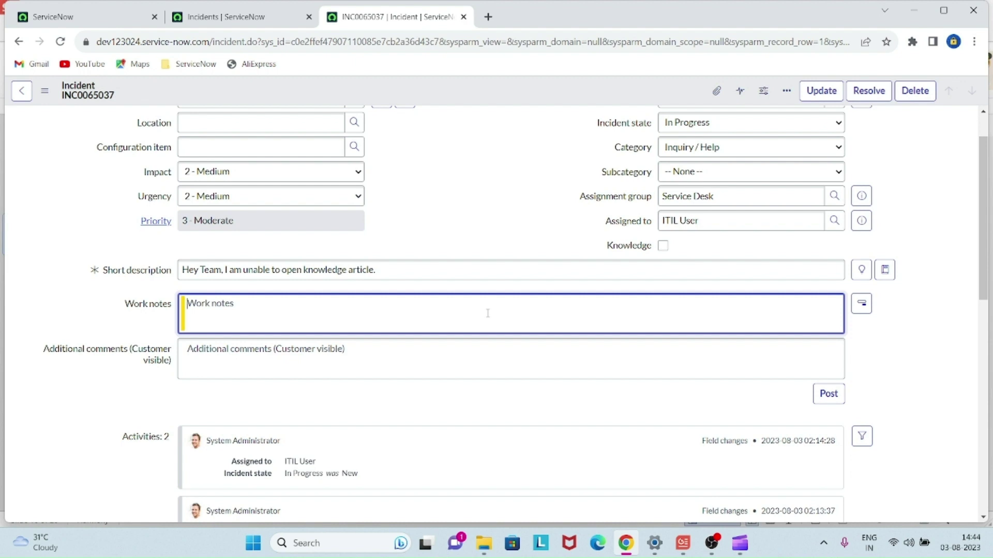
{"action": "type", "text": "Hello Team"}
{"action": "key", "text": "BackSpace"}
{"action": "type", "text": "m,"}
{"action": "key", "text": "Return"}
{"action": "key", "text": "Return"}
{"action": "type", "text": "We a"}
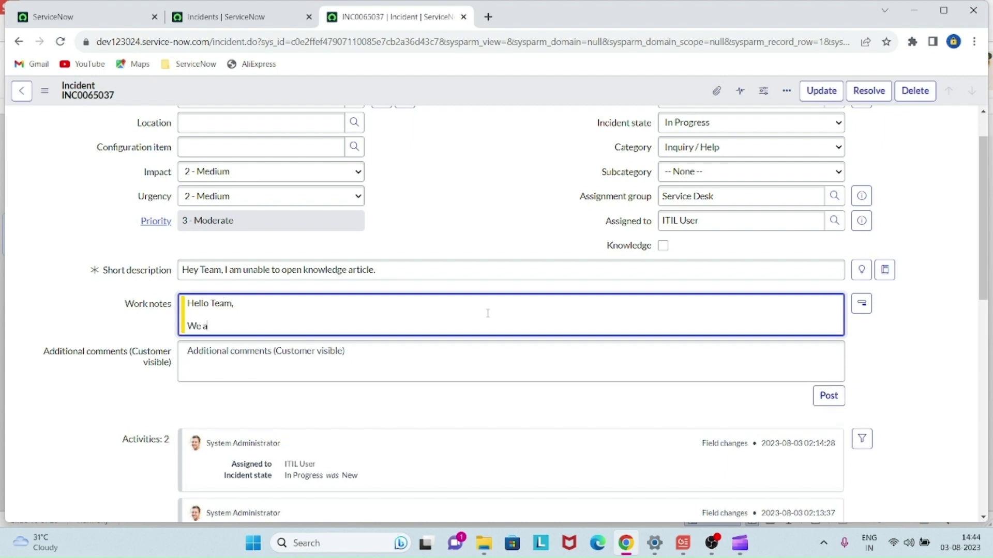
{"action": "type", "text": "ck your request."}
{"action": "key", "text": "Return"}
{"action": "key", "text": "Return"}
{"action": "type", "text": "Thank"}
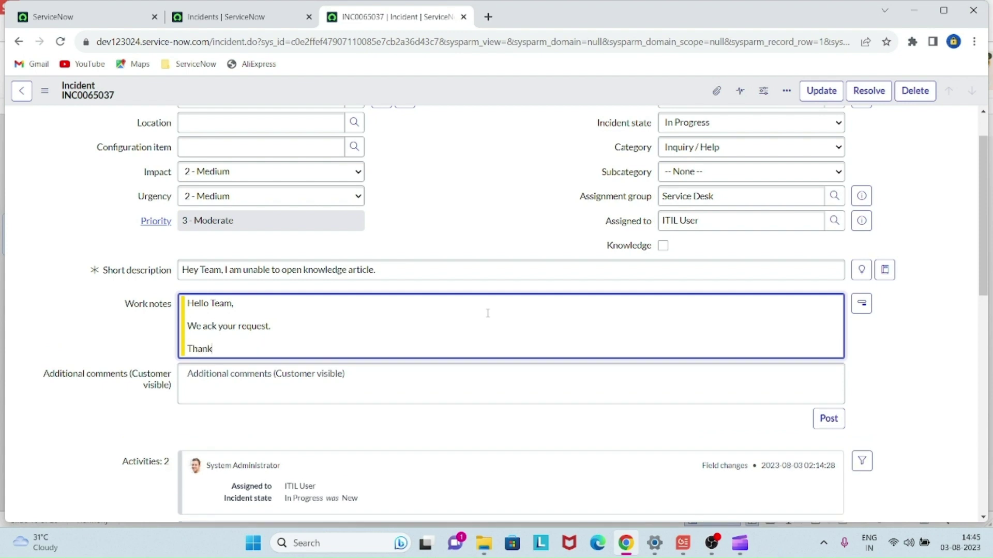
{"action": "type", "text": "s & regards"}
{"action": "key", "text": "Return"}
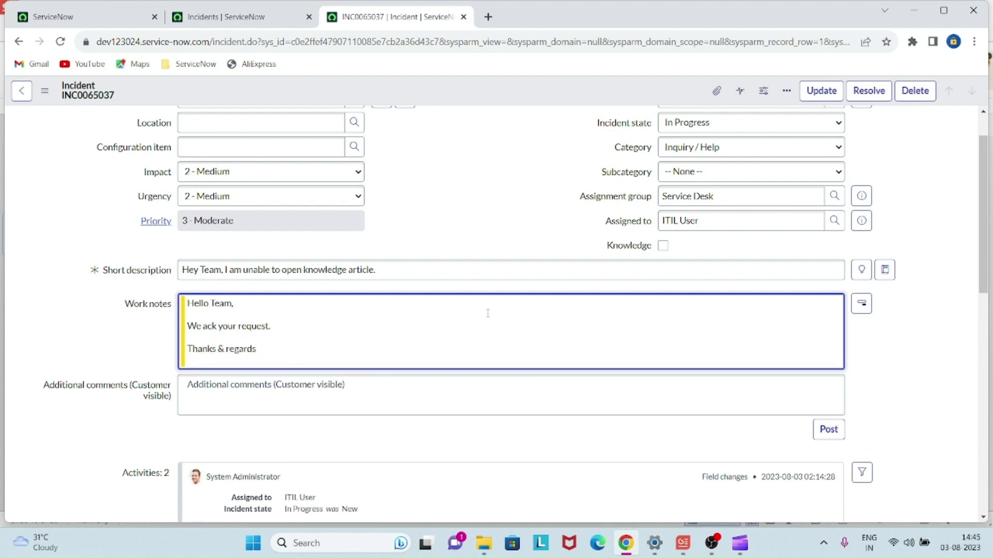
{"action": "type", "text": "ITIL Users"}
{"action": "key", "text": "Left"}
{"action": "key", "text": "Left"}
{"action": "key", "text": "Left"}
{"action": "key", "text": "Left"}
- Copy the same acknowledgement text into Additional comments
{"action": "key", "text": "ctrl+a"}
{"action": "key", "text": "ctrl+c"}
{"action": "left_click", "coordinate": [483, 409]}
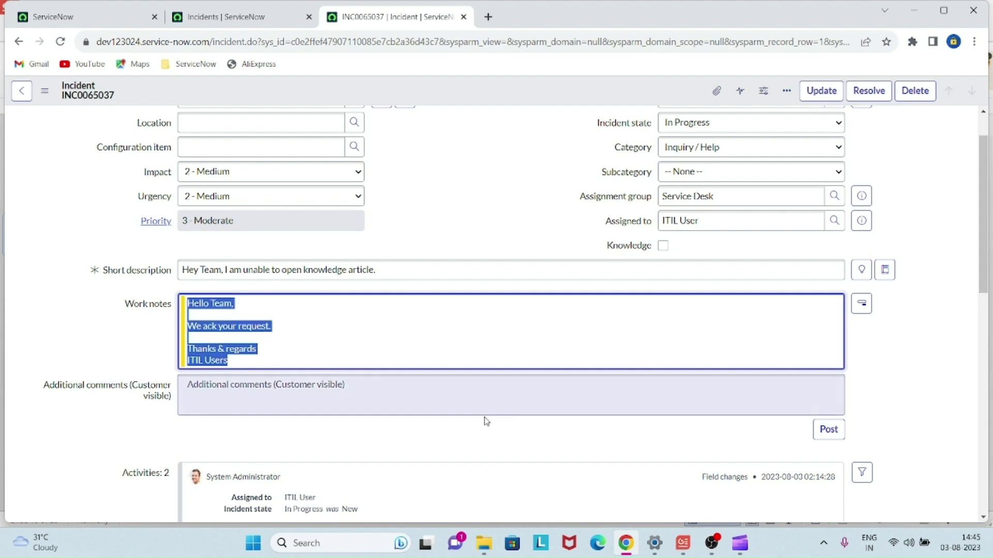
{"action": "key", "text": "ctrl+v"}
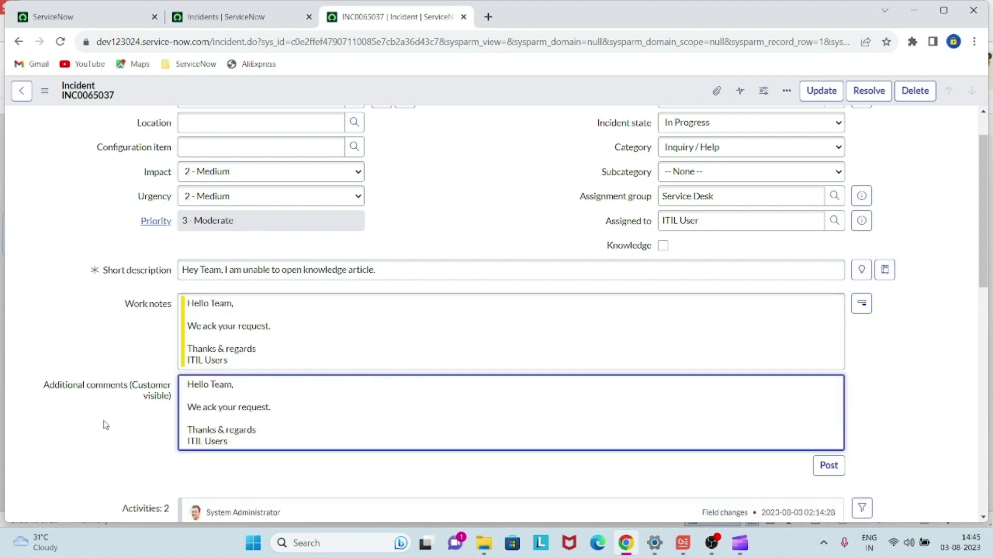
{"action": "left_click", "coordinate": [105, 425]}
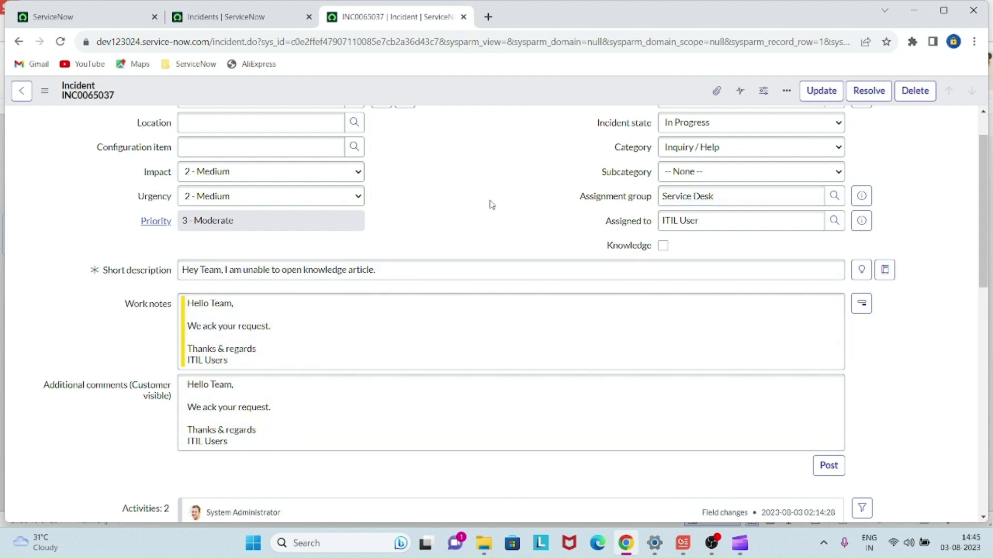
{"action": "scroll", "coordinate": [672, 408], "scroll_direction": "down", "scroll_amount": 1}
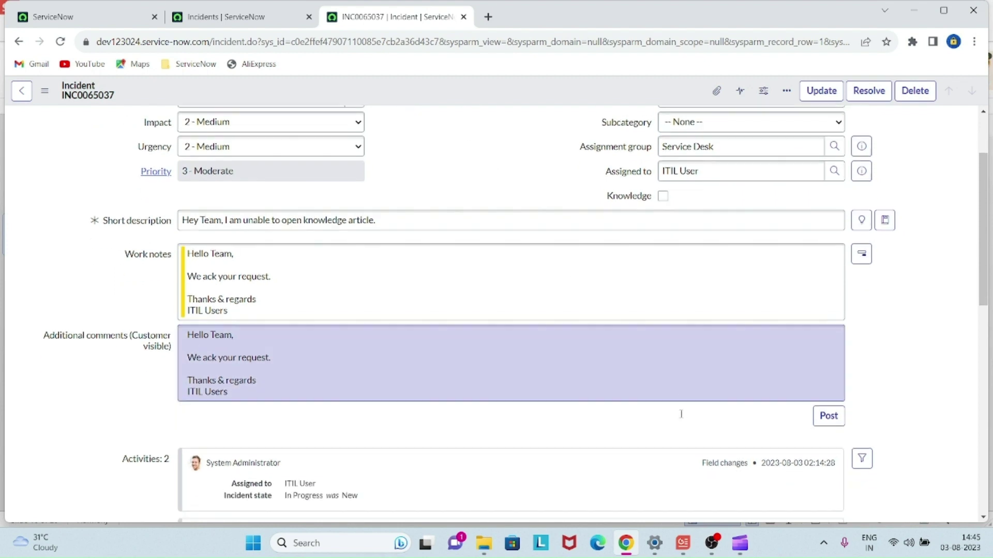
- Post the acknowledgement and review the new work note and comment entries in Activities
{"action": "left_click", "coordinate": [827, 414]}
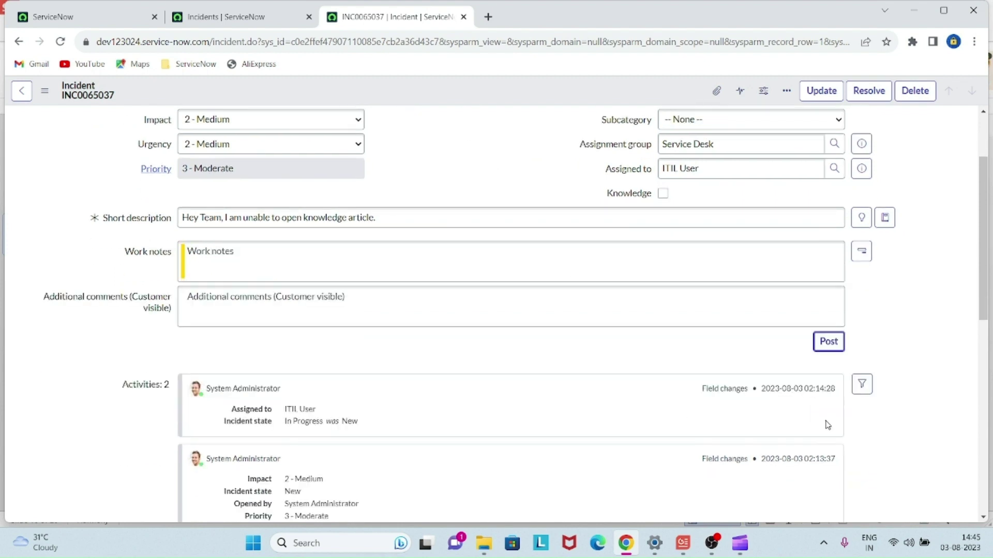
{"action": "scroll", "coordinate": [461, 399], "scroll_direction": "down", "scroll_amount": 3}
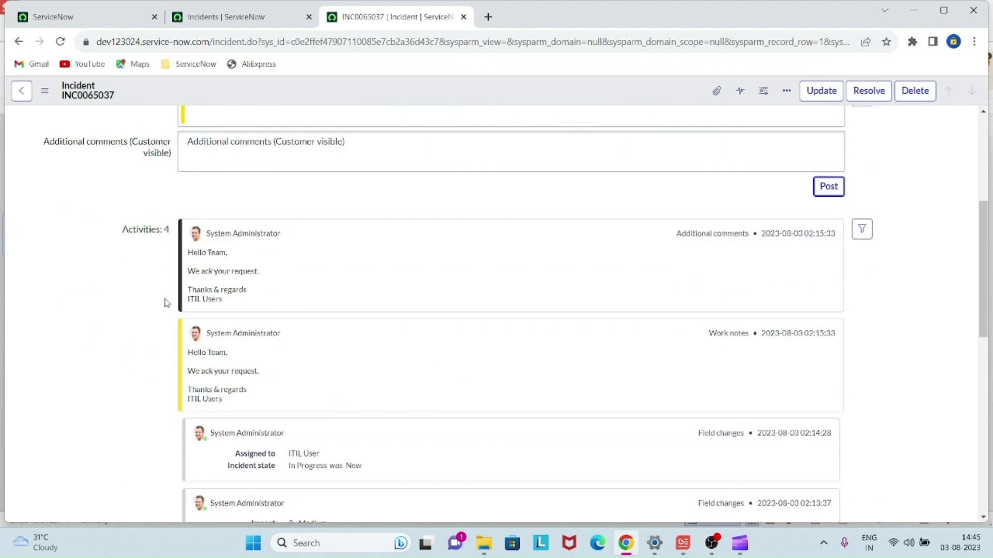
{"action": "scroll", "coordinate": [379, 324], "scroll_direction": "up", "scroll_amount": 5}
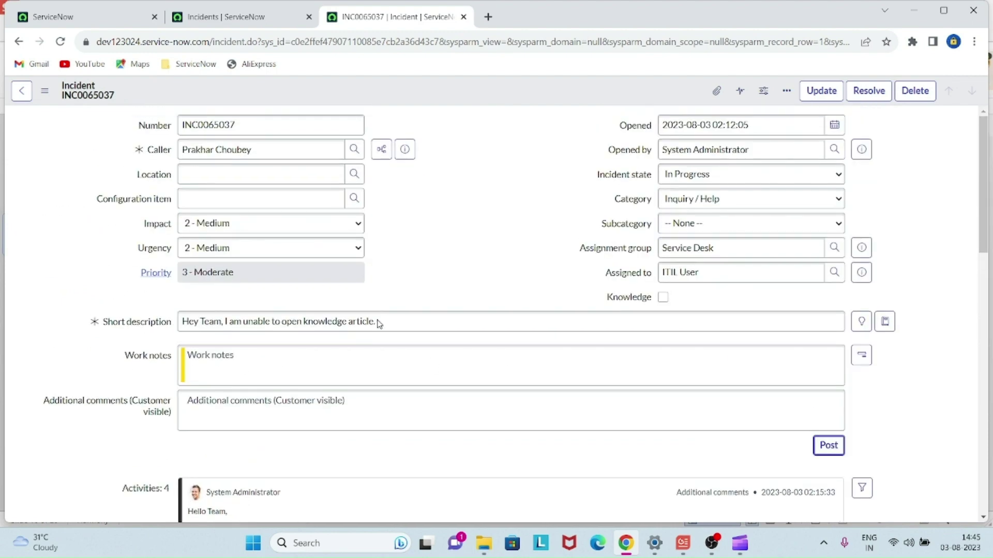
{"action": "scroll", "coordinate": [379, 324], "scroll_direction": "down", "scroll_amount": 5}
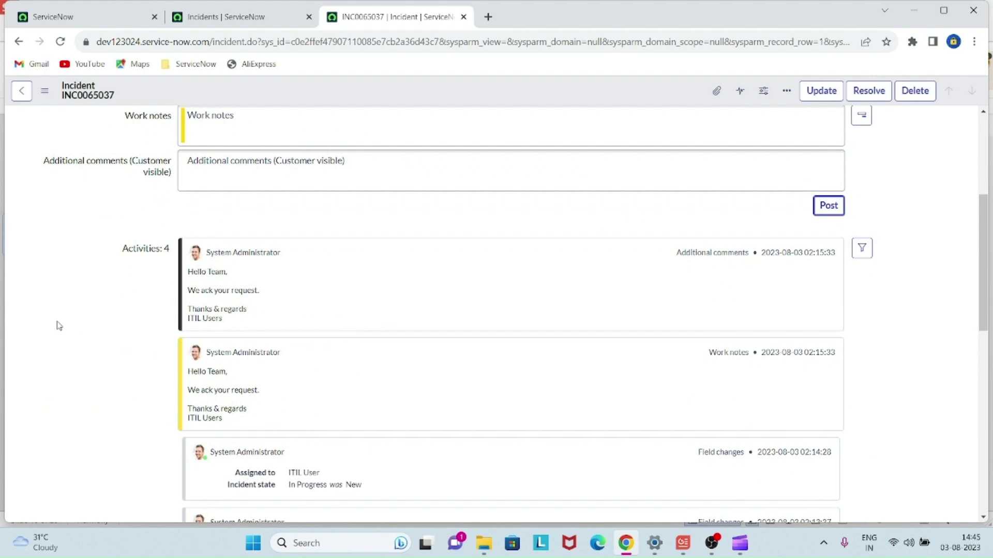
{"action": "scroll", "coordinate": [56, 326], "scroll_direction": "up", "scroll_amount": 5}
{"action": "scroll", "coordinate": [199, 308], "scroll_direction": "down", "scroll_amount": 3}
{"action": "scroll", "coordinate": [490, 354], "scroll_direction": "up", "scroll_amount": 1}
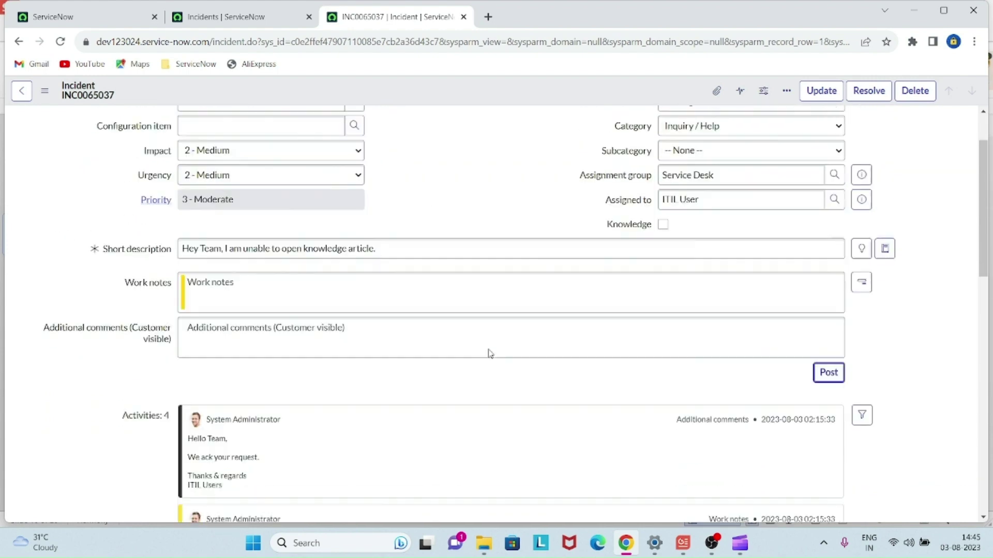
{"action": "scroll", "coordinate": [490, 354], "scroll_direction": "up", "scroll_amount": 1}
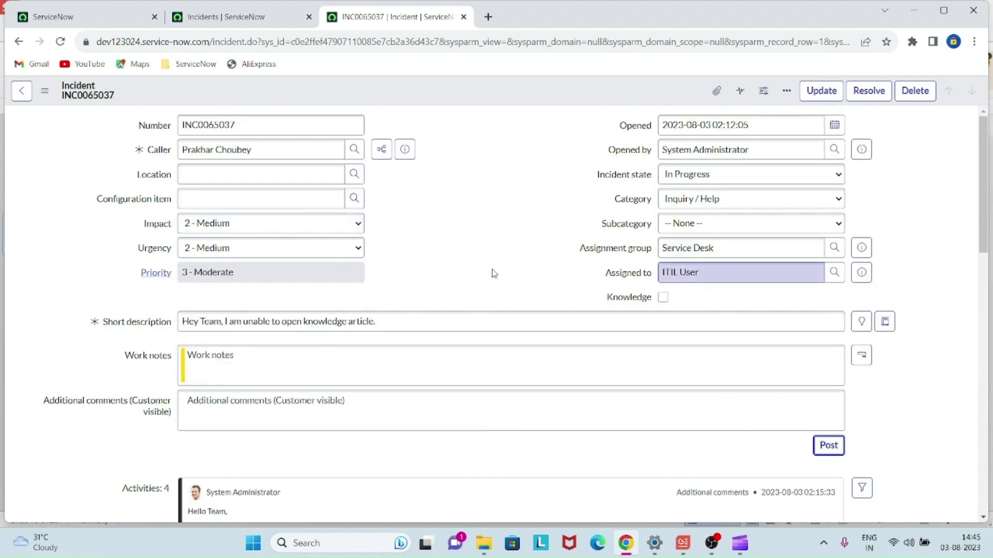
{"action": "scroll", "coordinate": [494, 273], "scroll_direction": "down", "scroll_amount": 2}
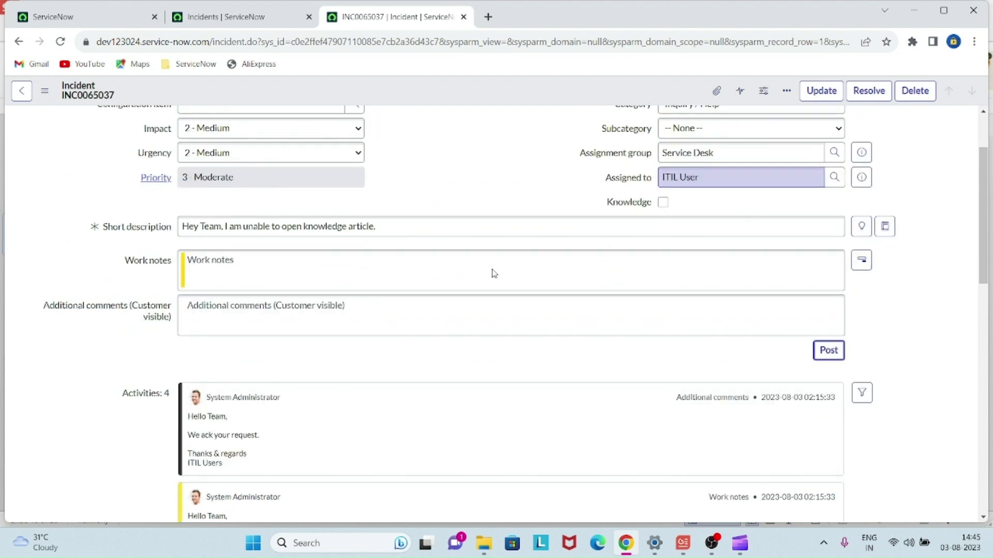
- Greet the caller by name and write 'Now your issue has been resolved. Kindly check and let me know'
{"action": "left_click", "coordinate": [442, 287]}
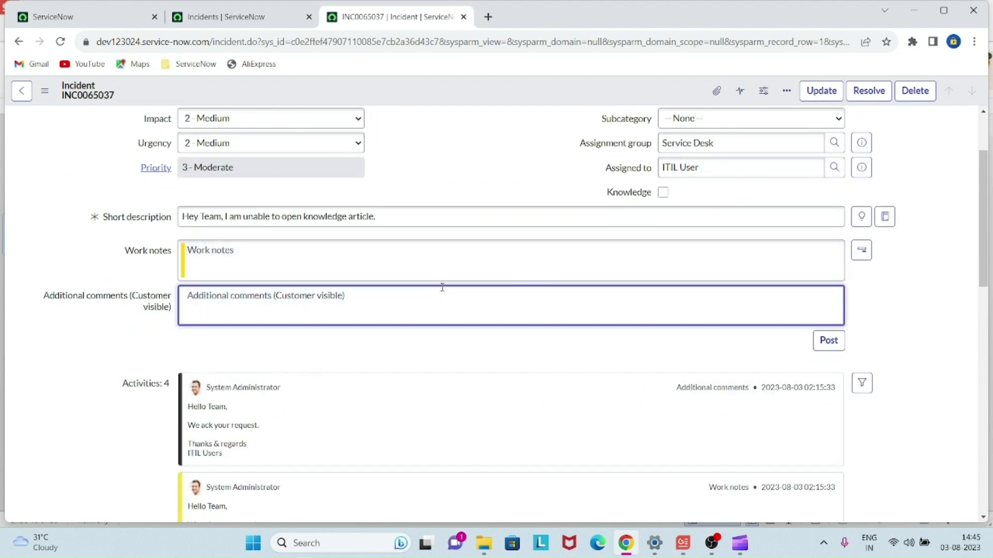
{"action": "type", "text": "Hello"}
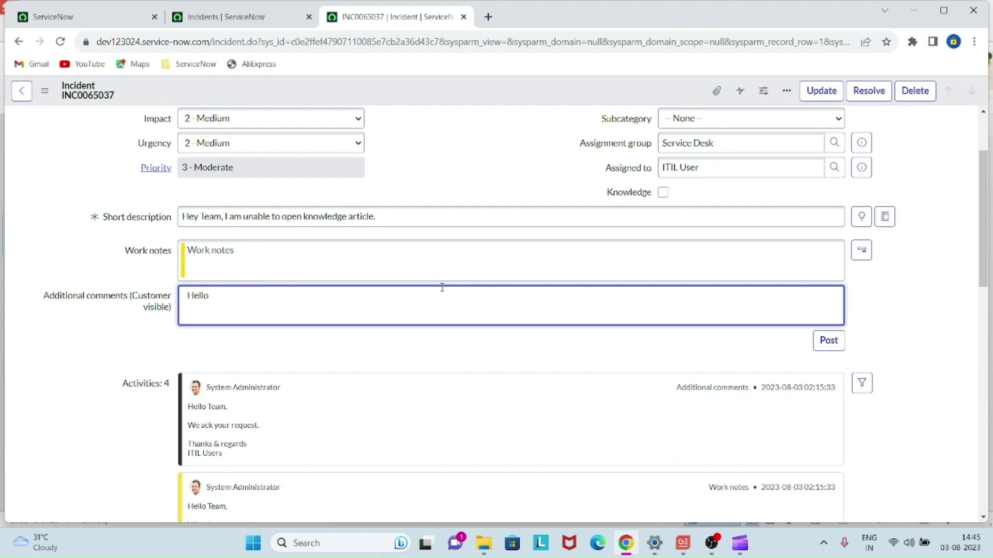
{"action": "scroll", "coordinate": [442, 288], "scroll_direction": "up", "scroll_amount": 2}
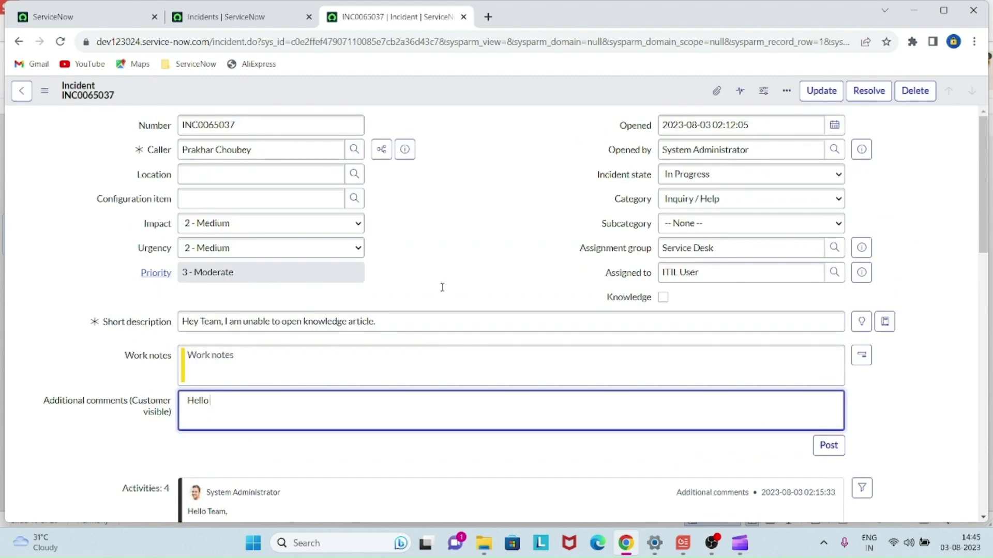
{"action": "type", "text": "Prakhar ,"}
{"action": "key", "text": "Return"}
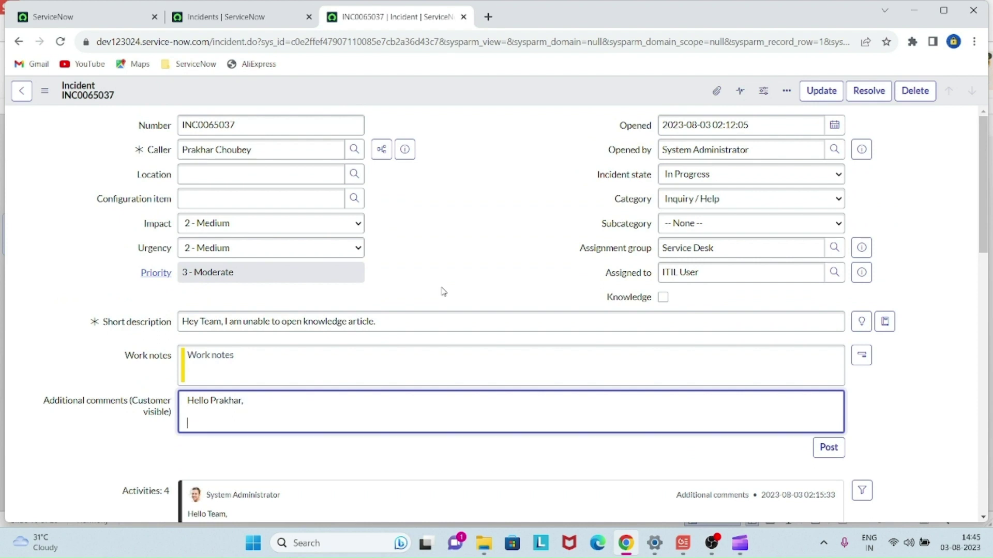
{"action": "type", "text": "Now your issue has b"}
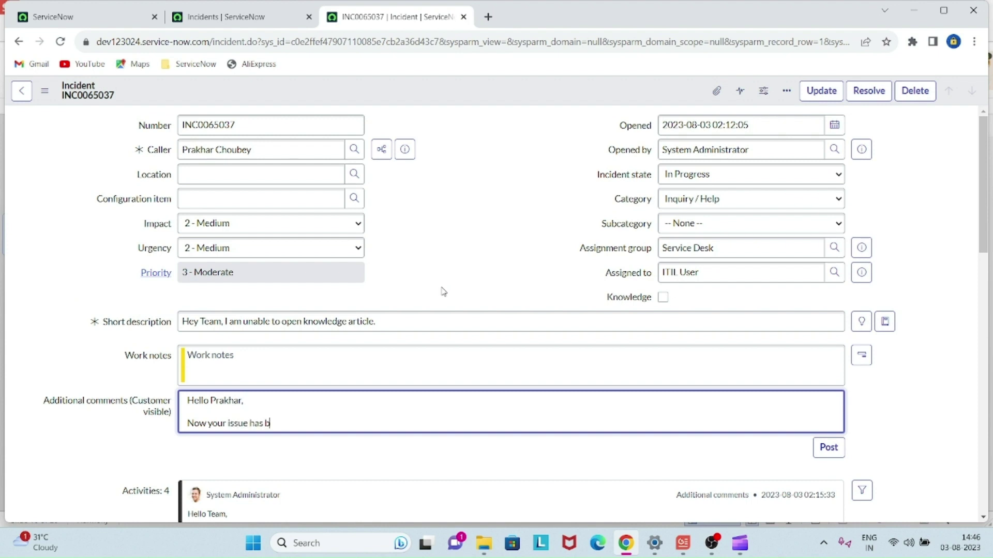
{"action": "type", "text": "een resolved"}
{"action": "key", "text": "Num_Lock"}
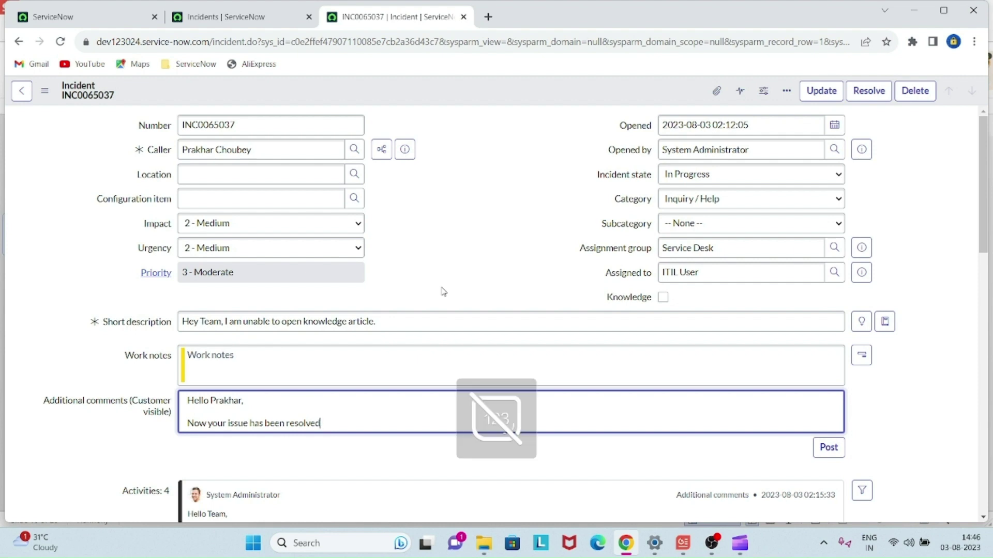
{"action": "type", "text": ". Kindly check"}
{"action": "key", "text": "BackSpace"}
{"action": "key", "text": "BackSpace"}
{"action": "key", "text": "BackSpace"}
{"action": "key", "text": "BackSpace"}
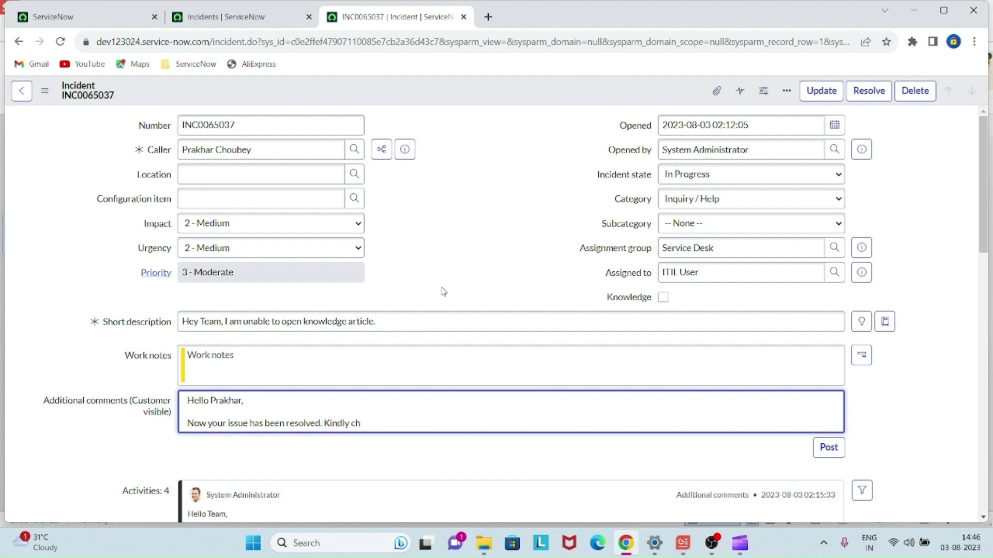
{"action": "type", "text": "heck and let me k"}
- Add a 'Thanks & regards' sign-off signed ITIL User to the comment
{"action": "key", "text": "Return"}
{"action": "key", "text": "Return"}
{"action": "type", "text": "T"}
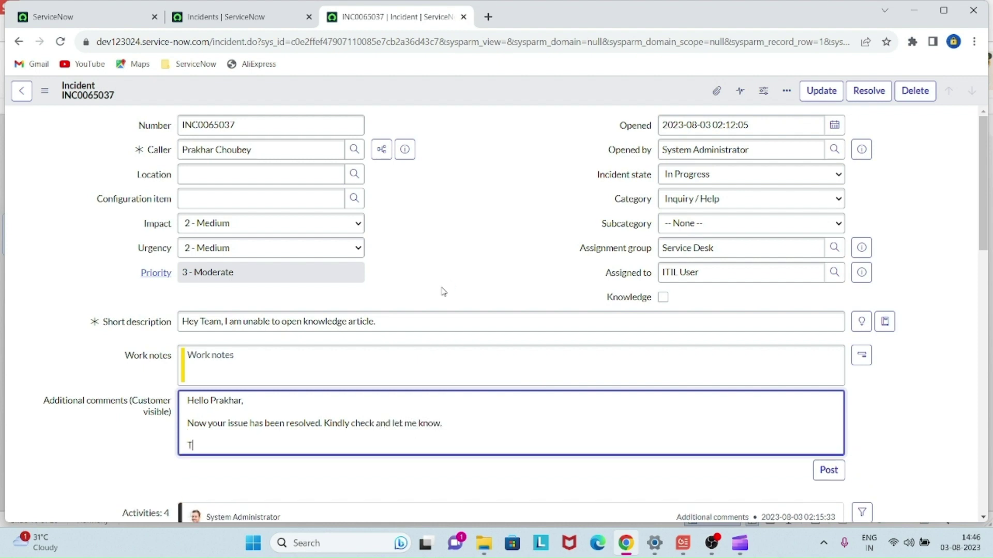
{"action": "type", "text": "hanks & regards"}
{"action": "key", "text": "Return"}
{"action": "type", "text": "Prat"}
{"action": "key", "text": "BackSpace"}
{"action": "key", "text": "BackSpace"}
{"action": "key", "text": "BackSpace"}
{"action": "key", "text": "BackSpace"}
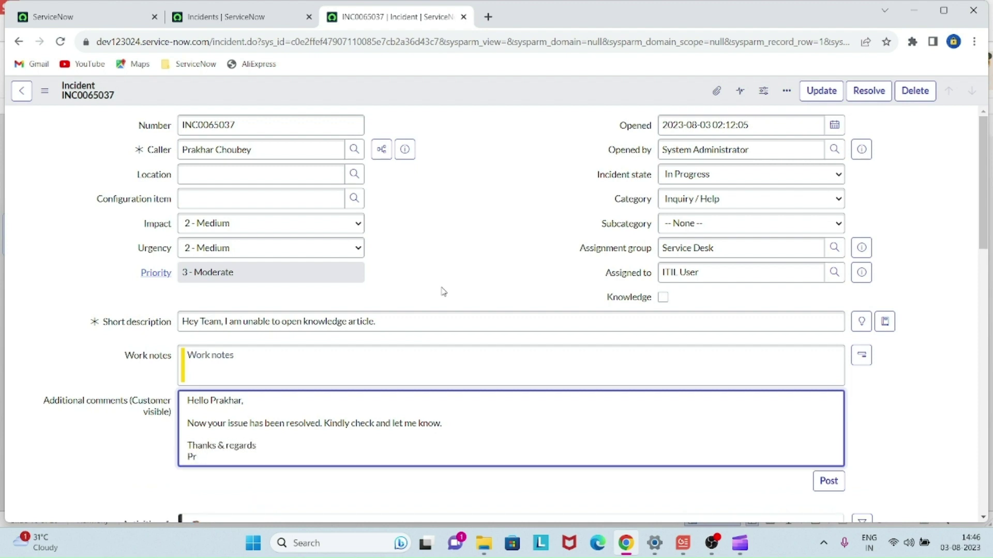
{"action": "type", "text": "ITIL User"}
{"action": "scroll", "coordinate": [442, 289], "scroll_direction": "down", "scroll_amount": 1}
{"action": "scroll", "coordinate": [442, 290], "scroll_direction": "up", "scroll_amount": 1}
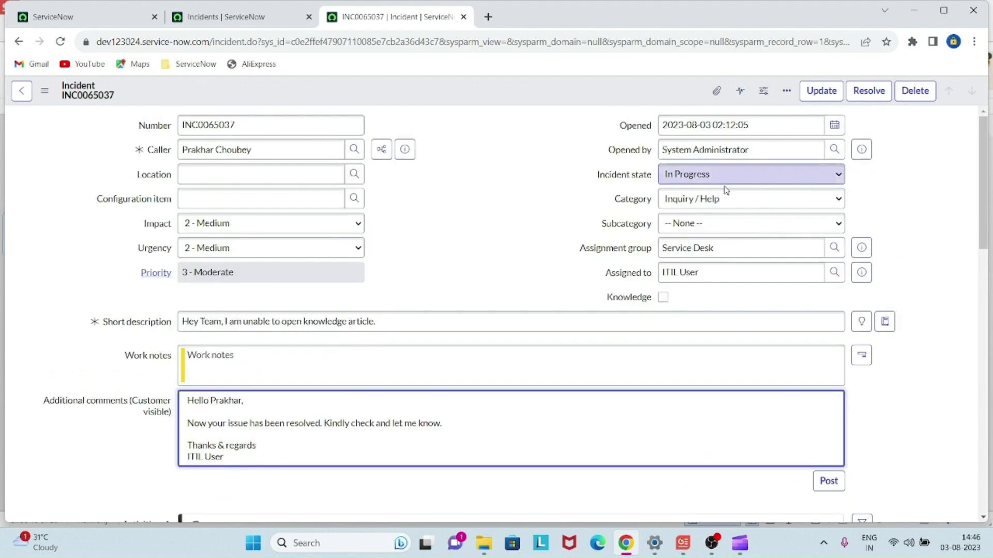
- Set Incident state to On Hold and save INC0065037
{"action": "left_click", "coordinate": [740, 186]}
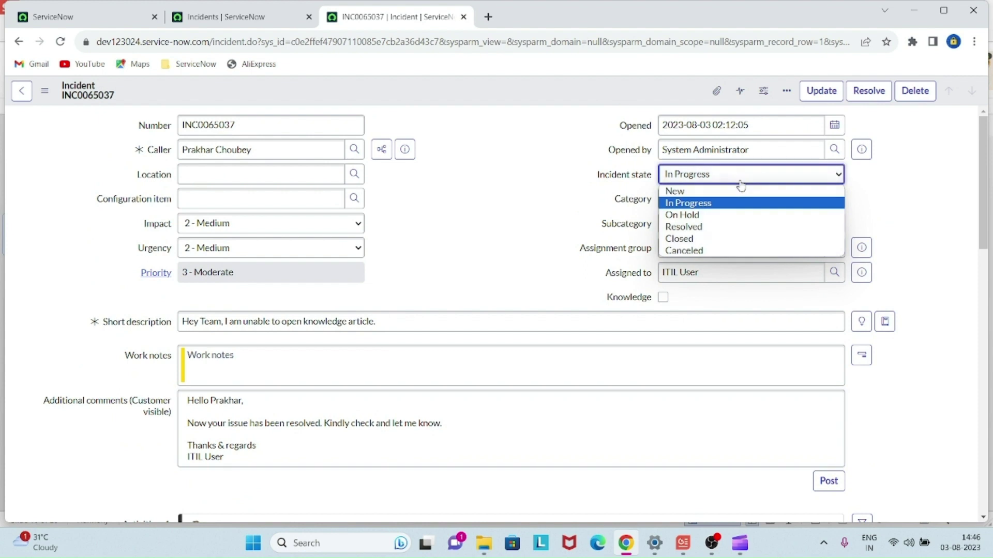
{"action": "left_click", "coordinate": [719, 222]}
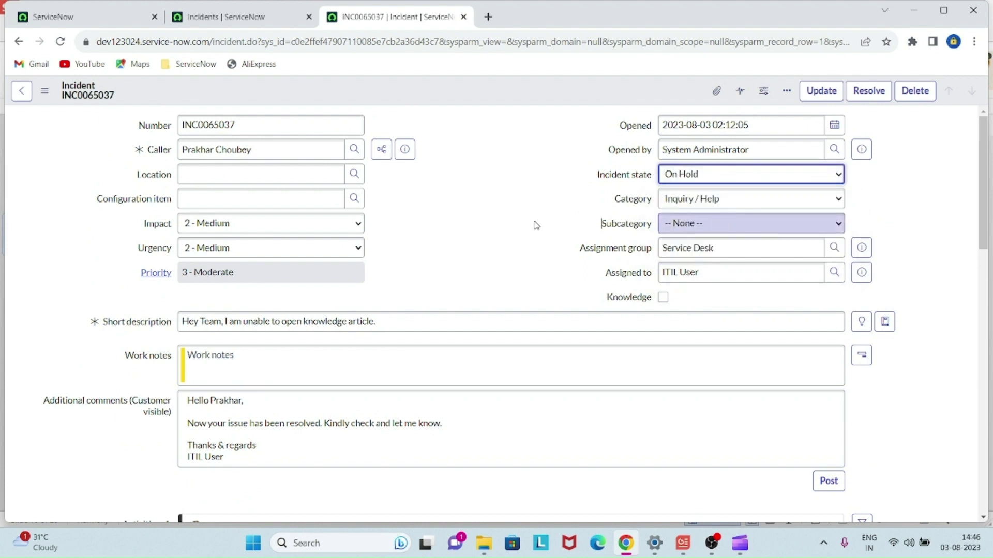
{"action": "left_click", "coordinate": [679, 179]}
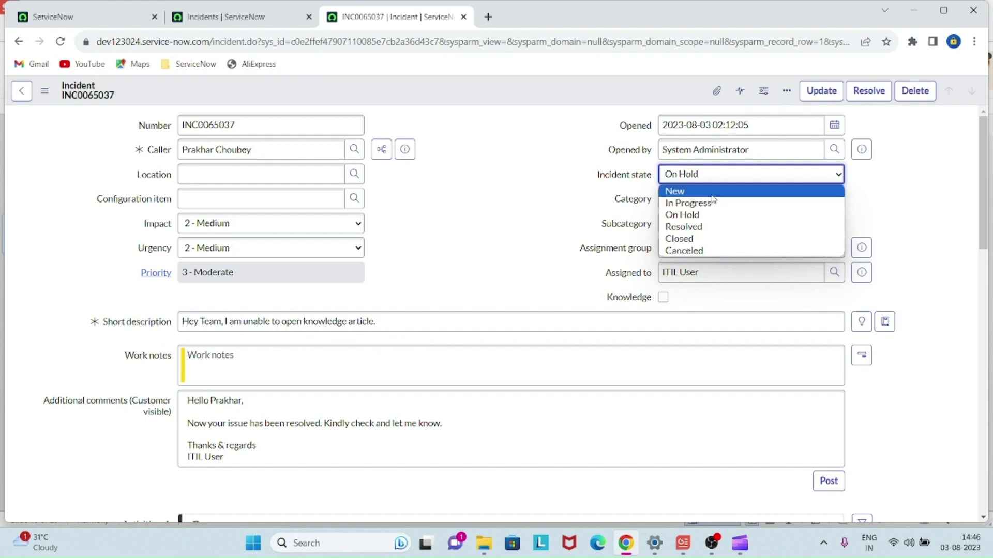
{"action": "left_click", "coordinate": [684, 214]}
{"action": "scroll", "coordinate": [500, 213], "scroll_direction": "down", "scroll_amount": 4}
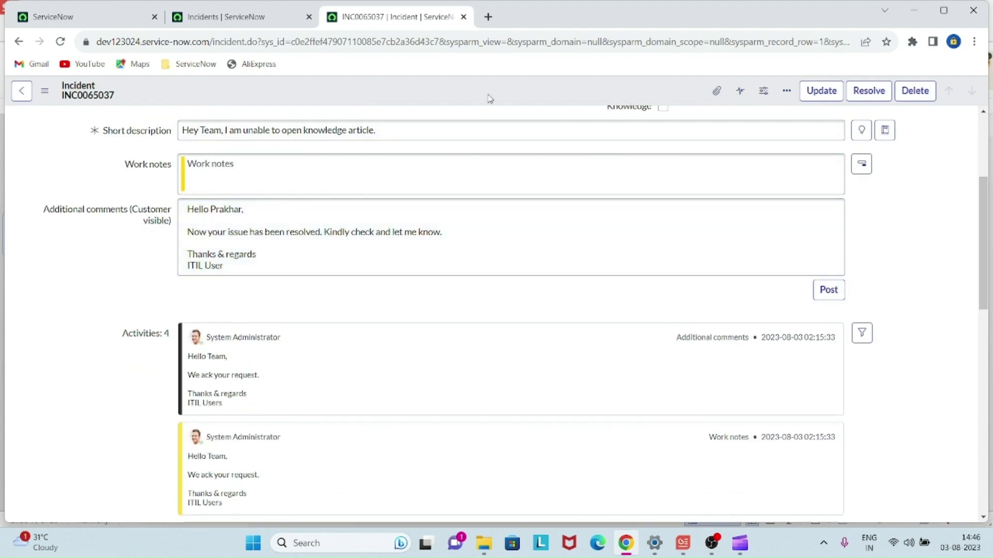
{"action": "right_click", "coordinate": [489, 97]}
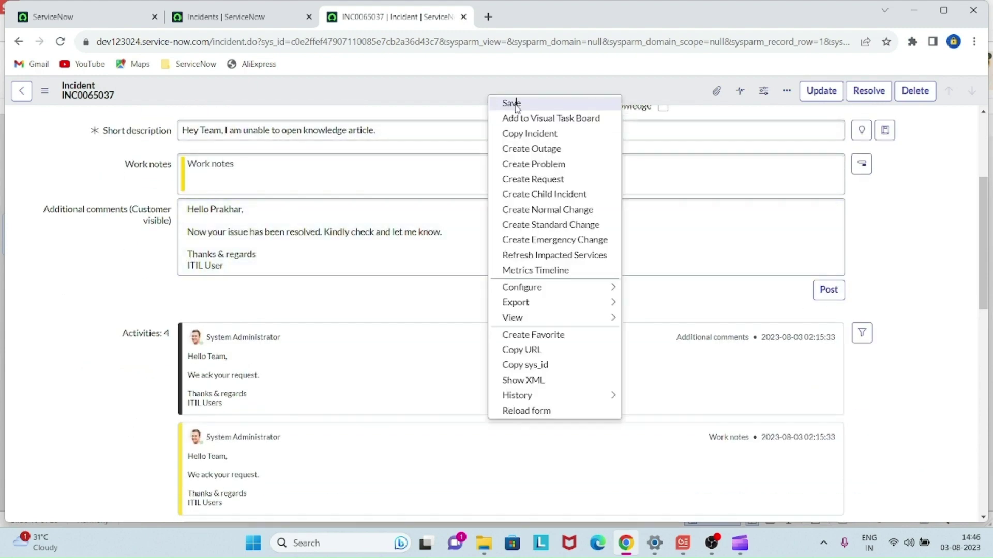
{"action": "left_click", "coordinate": [516, 106]}
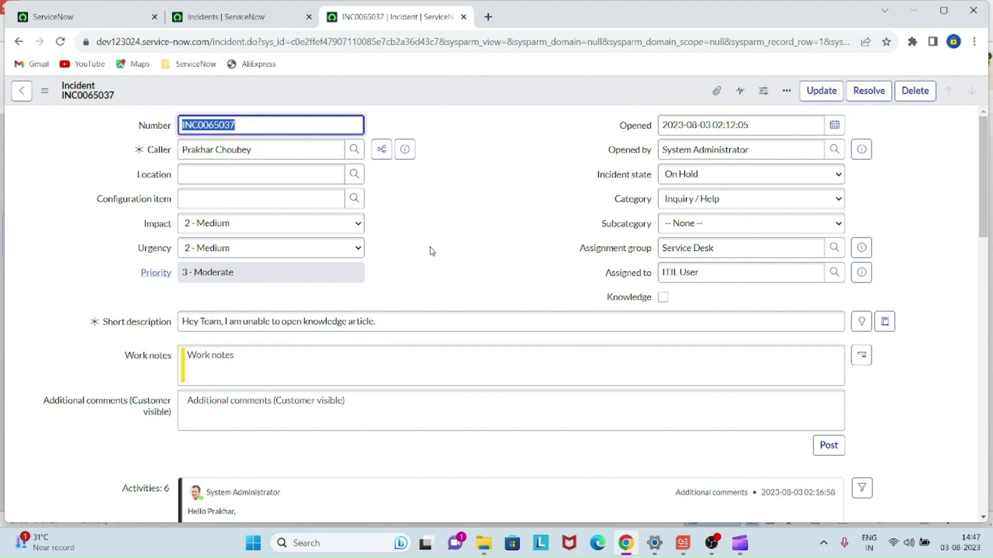
- Write the comment 'Hello ITIL User, Now i am able to view the knowledge article. Thanks for your support.'
{"action": "scroll", "coordinate": [432, 252], "scroll_direction": "down", "scroll_amount": 1}
{"action": "left_click", "coordinate": [443, 340]}
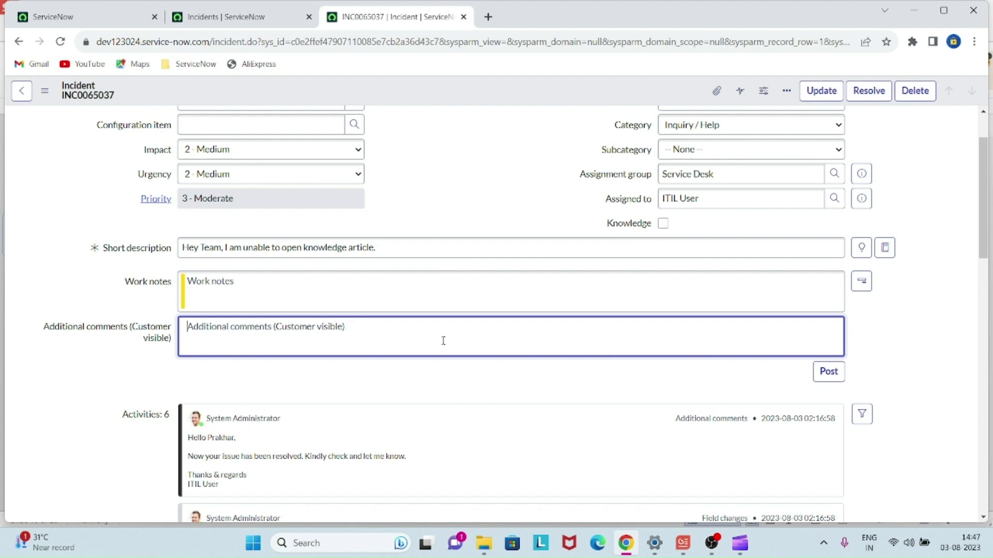
{"action": "type", "text": "Hello "}
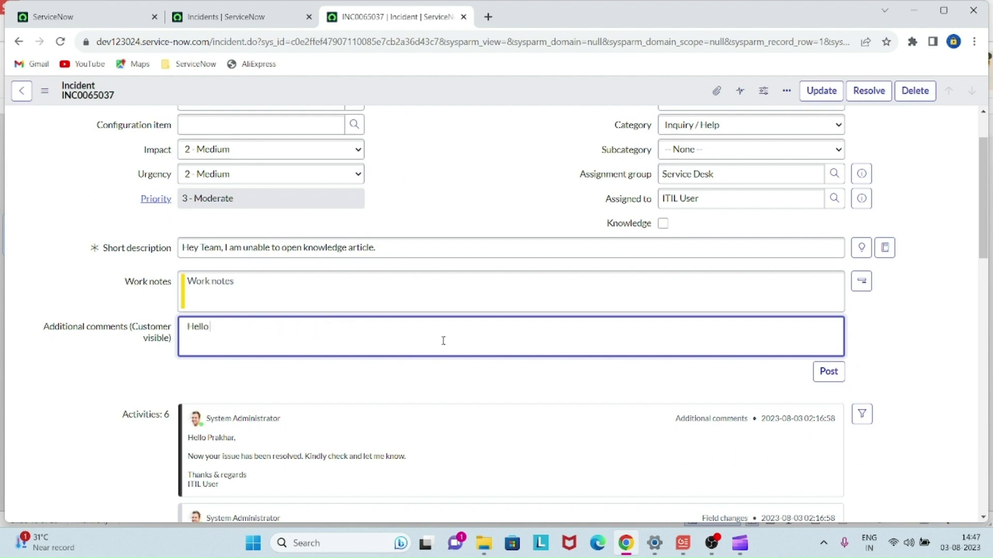
{"action": "type", "text": "ITIL User,"}
{"action": "key", "text": "Return"}
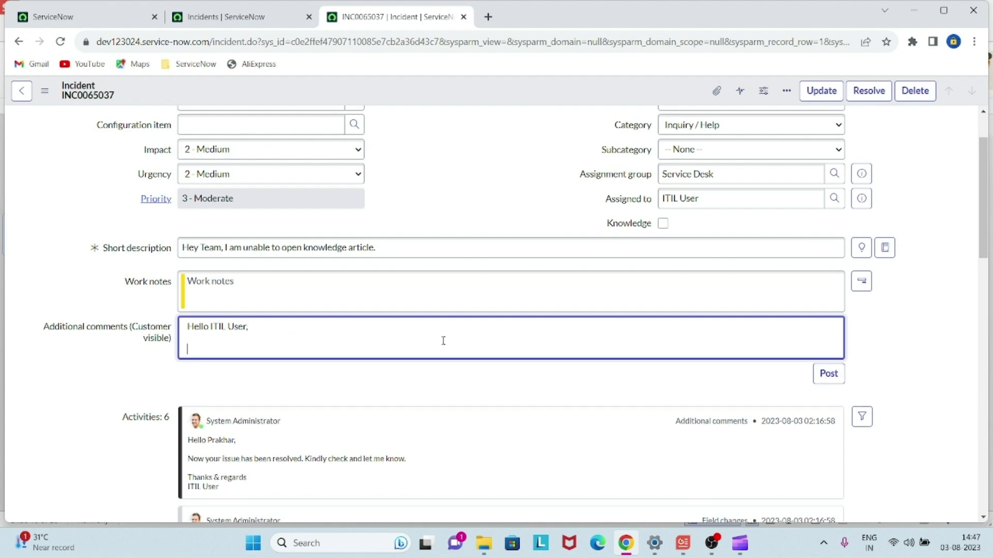
{"action": "type", "text": "Now i am able to view t"}
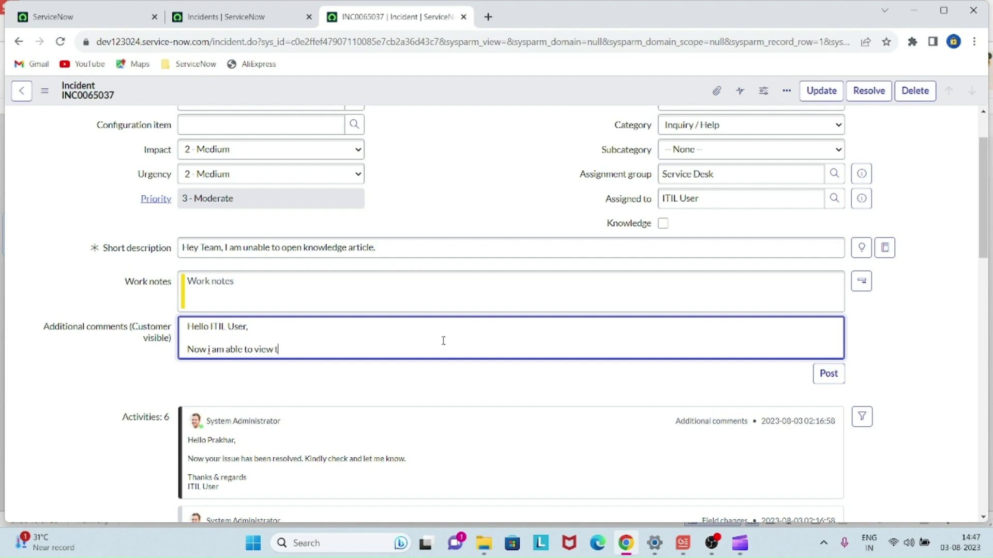
{"action": "type", "text": "he knwo"}
{"action": "key", "text": "BackSpace"}
{"action": "key", "text": "BackSpace"}
{"action": "type", "text": "owledge aritvcale."}
{"action": "key", "text": "BackSpace"}
{"action": "key", "text": "BackSpace"}
{"action": "key", "text": "BackSpace"}
{"action": "key", "text": "BackSpace"}
{"action": "type", "text": "le."}
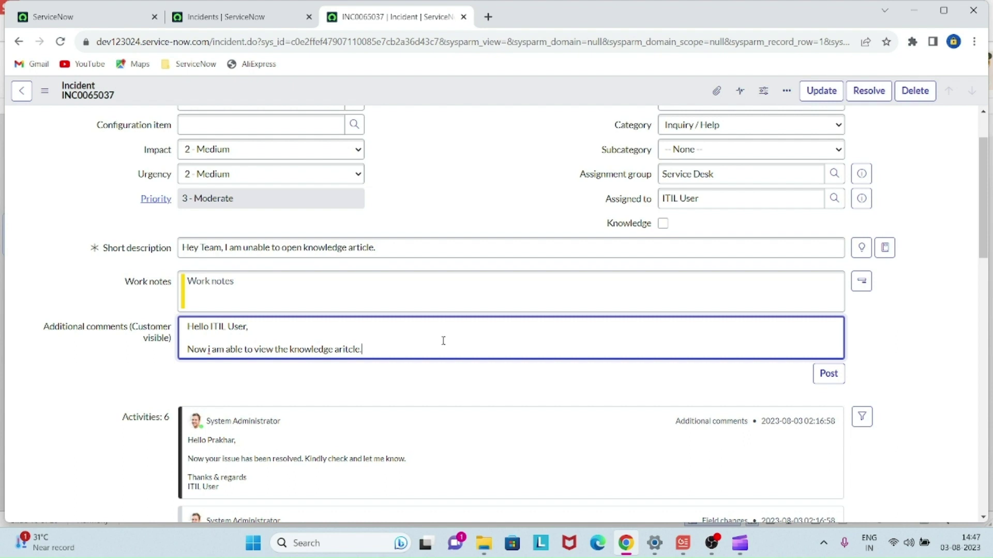
{"action": "type", "text": " Thanks for your "}
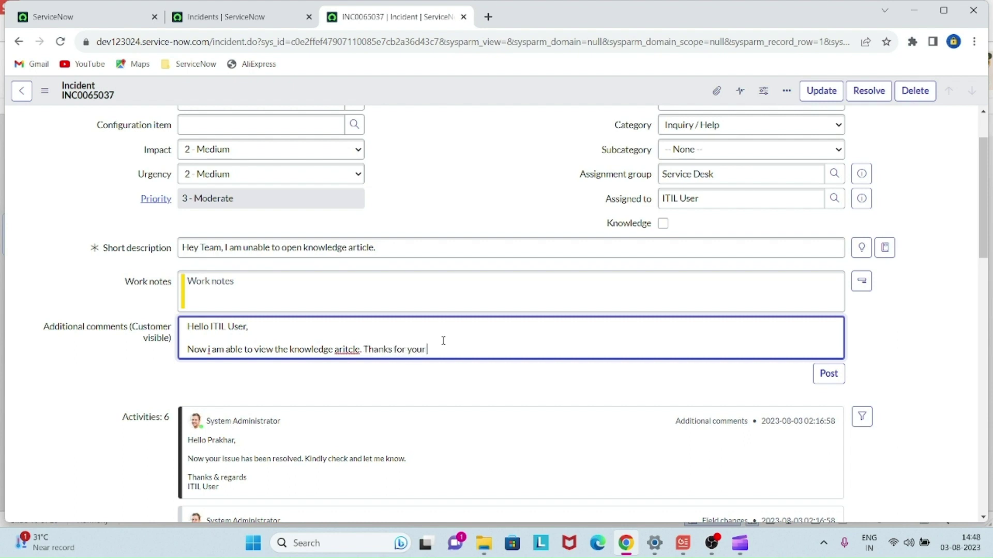
{"action": "type", "text": "support."}
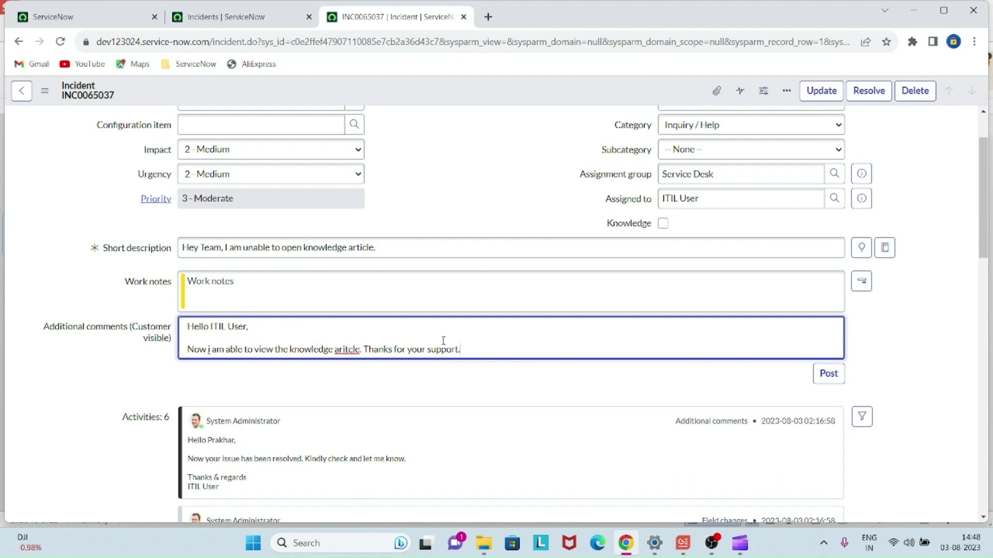
- Add a 'Thanks & regards' sign-off with the caller's name and correct 'aritcle' to 'article'
{"action": "key", "text": "Return"}
{"action": "key", "text": "Return"}
{"action": "type", "text": "Thanks"}
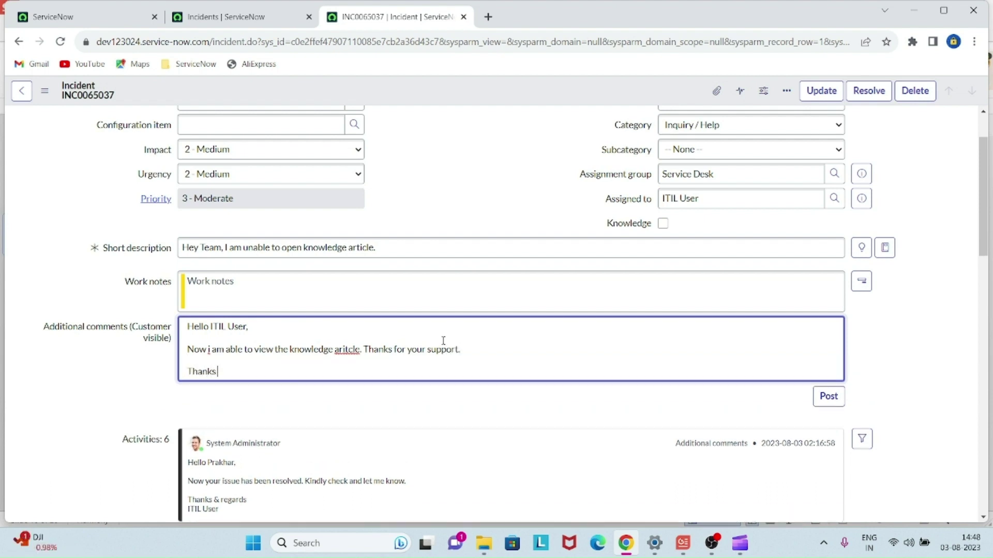
{"action": "type", "text": " & regards"}
{"action": "key", "text": "Return"}
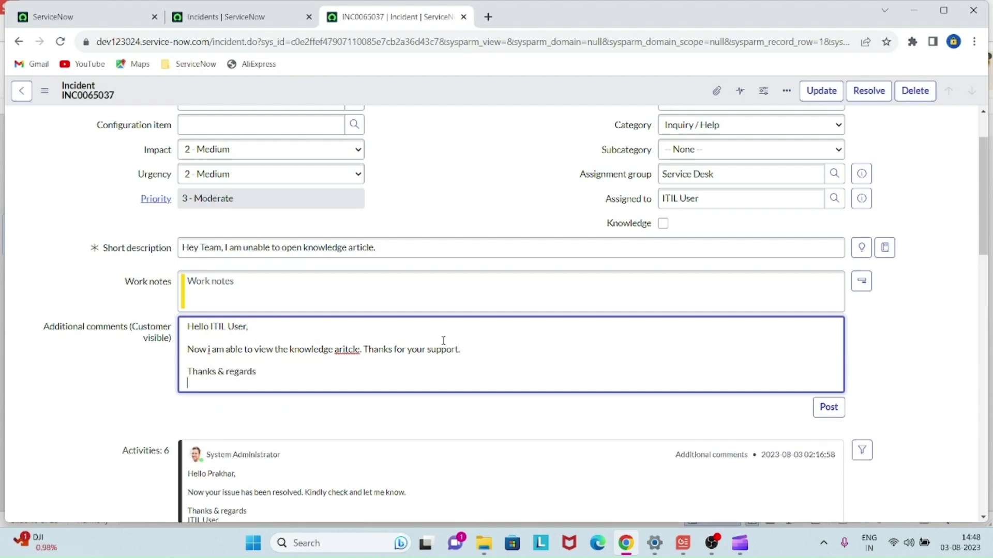
{"action": "type", "text": "ti"}
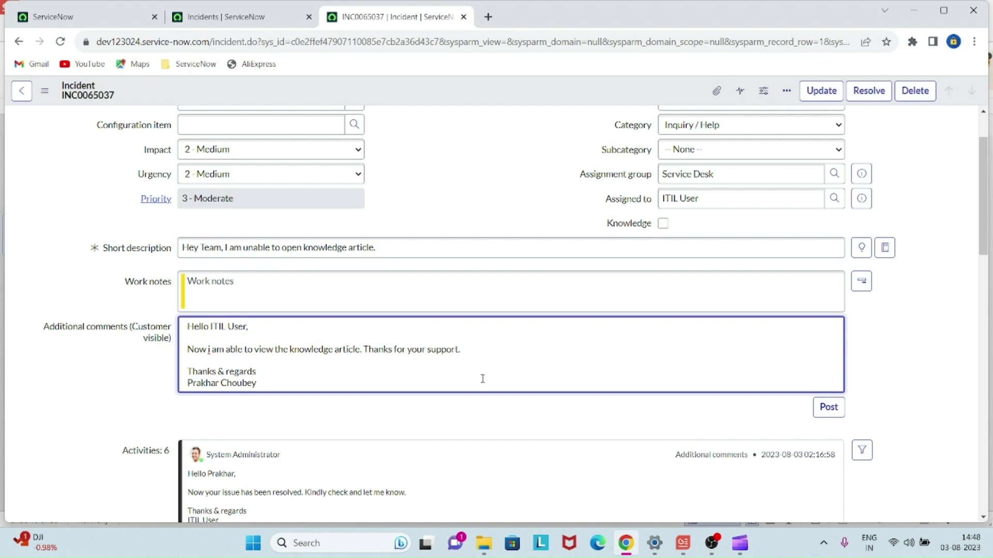
- Post the customer comment to the activity stream
{"action": "scroll", "coordinate": [482, 379], "scroll_direction": "down", "scroll_amount": 1}
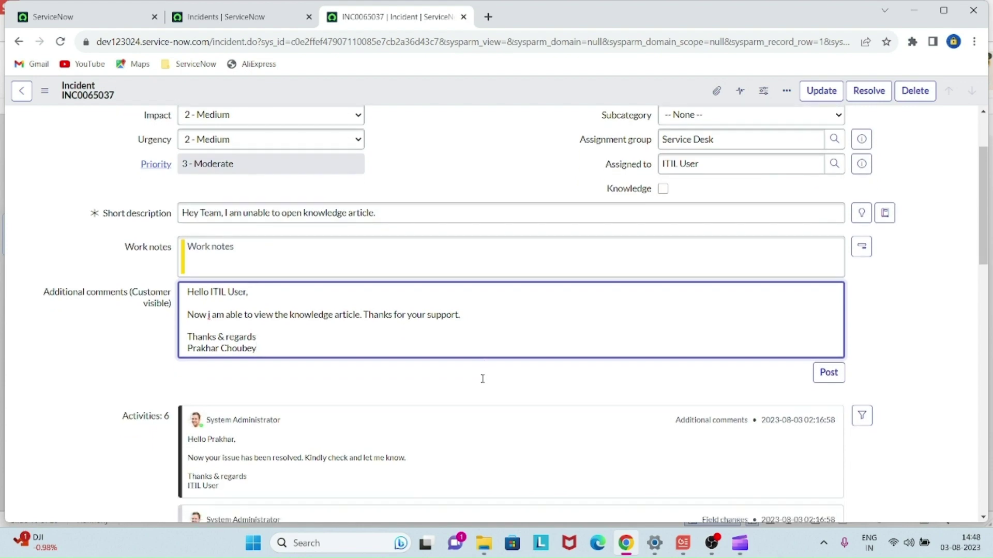
{"action": "left_click", "coordinate": [96, 375]}
{"action": "scroll", "coordinate": [406, 320], "scroll_direction": "up", "scroll_amount": 2}
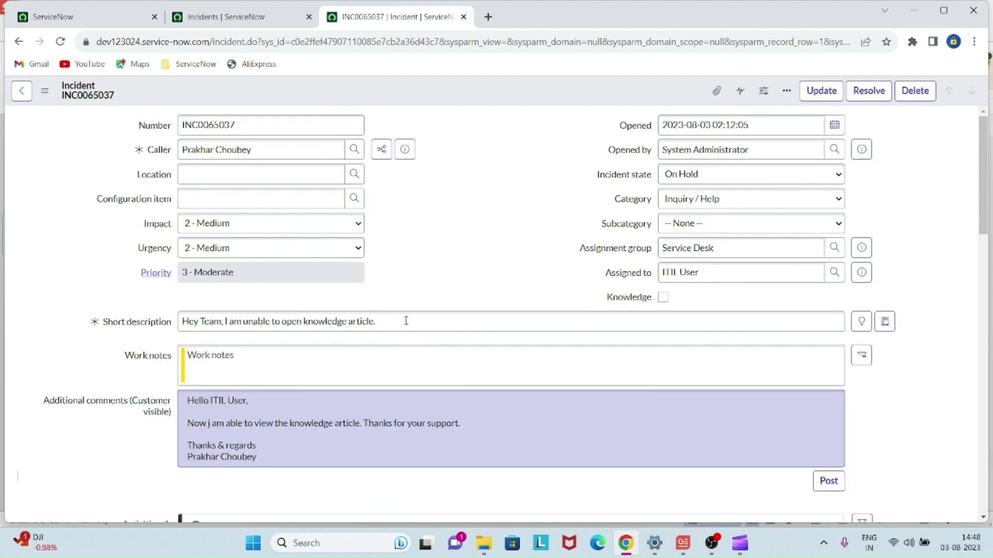
{"action": "scroll", "coordinate": [406, 321], "scroll_direction": "down", "scroll_amount": 4}
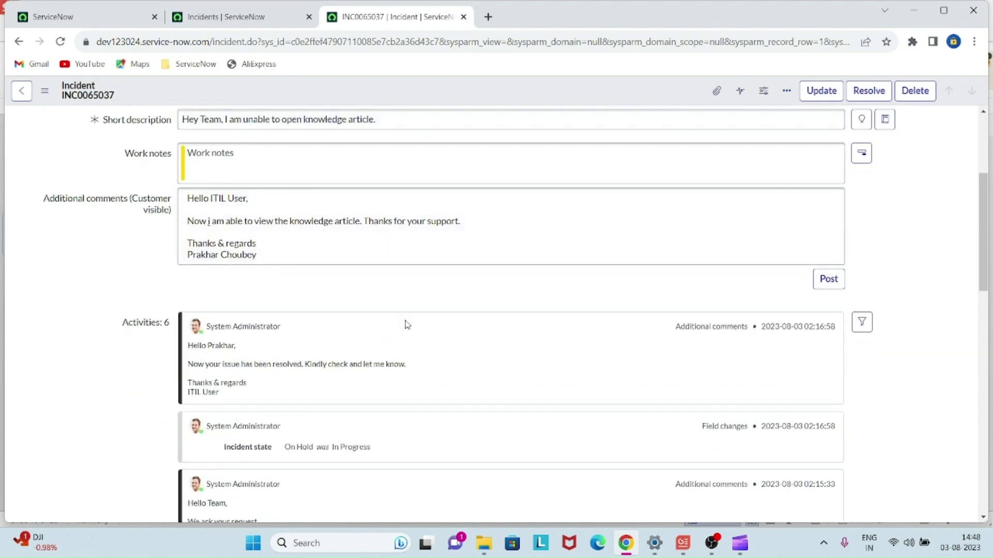
{"action": "left_click", "coordinate": [824, 282]}
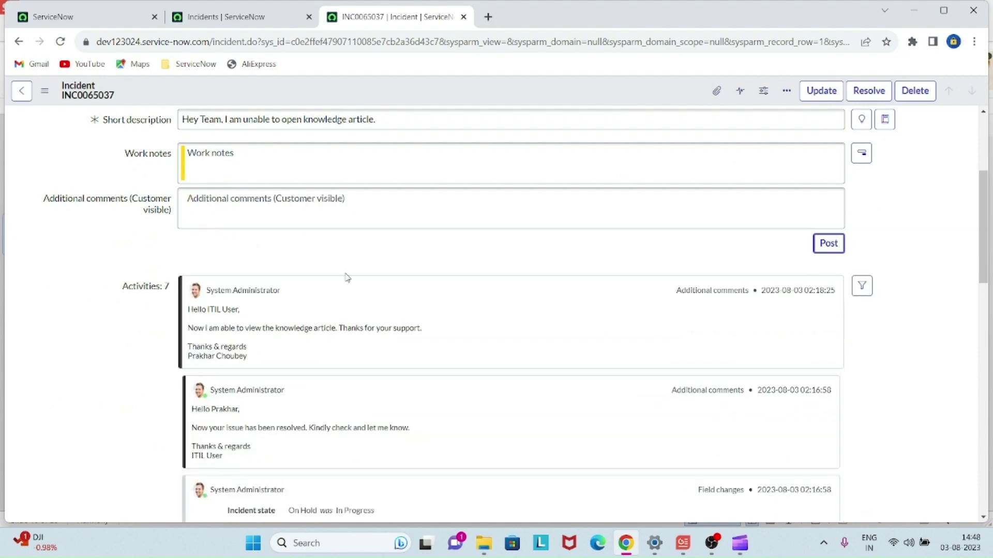
{"action": "scroll", "coordinate": [347, 277], "scroll_direction": "up", "scroll_amount": 4}
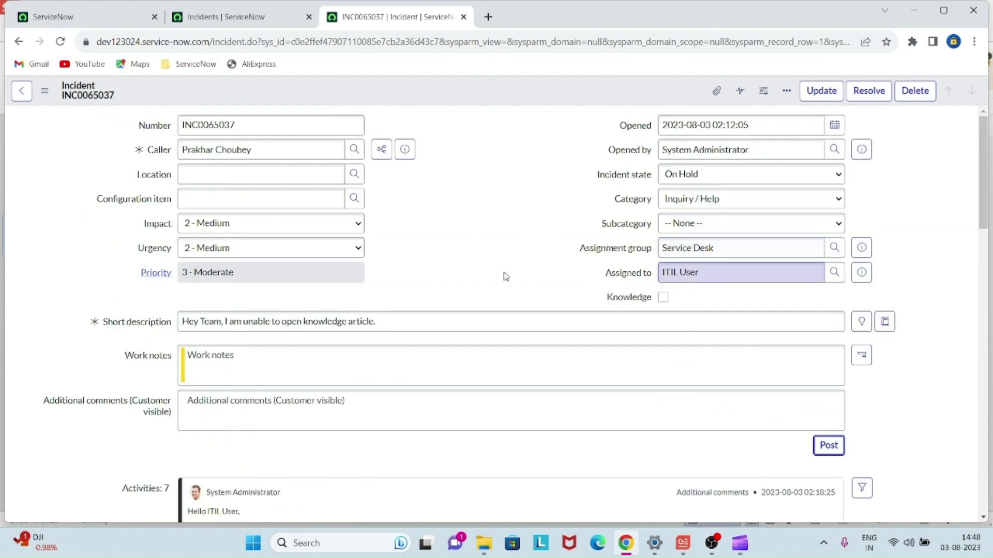
{"action": "scroll", "coordinate": [506, 276], "scroll_direction": "down", "scroll_amount": 5}
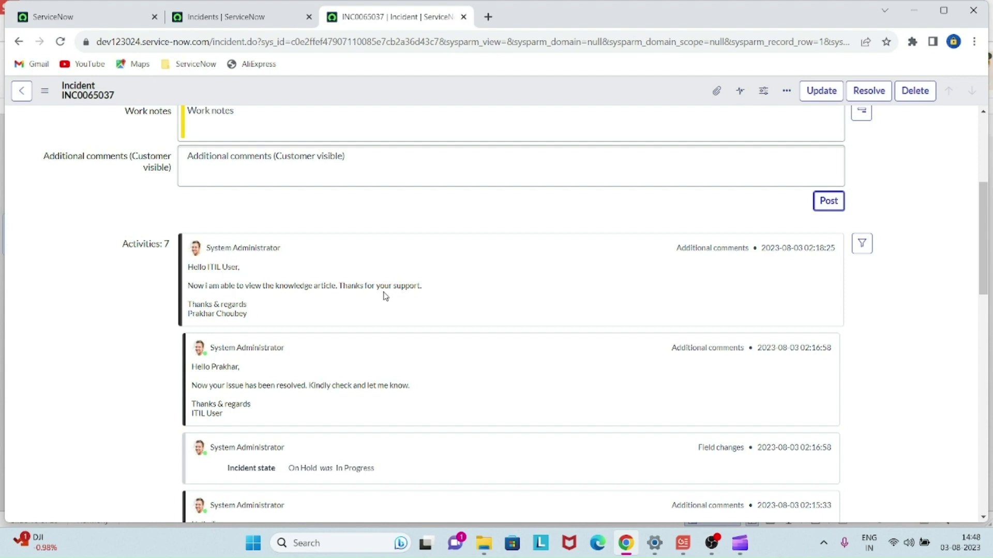
{"action": "scroll", "coordinate": [456, 300], "scroll_direction": "up", "scroll_amount": 5}
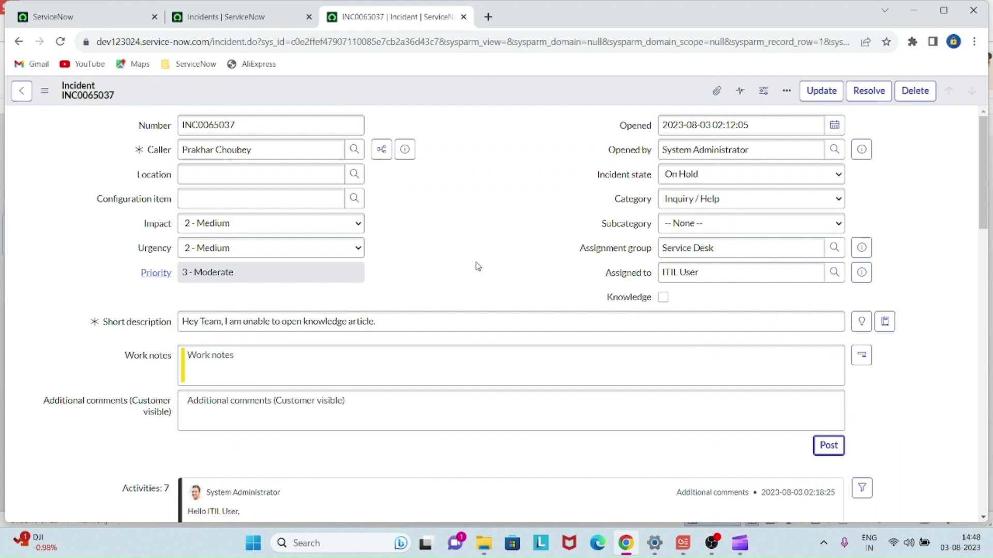
- Set Incident state to Resolved and view the Resolution Information section
{"action": "left_click", "coordinate": [696, 175]}
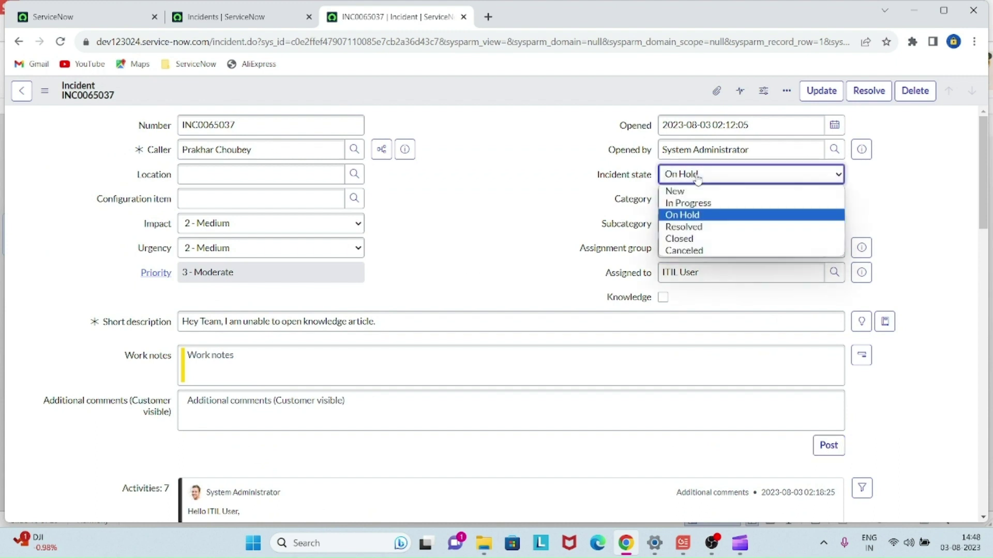
{"action": "left_click", "coordinate": [704, 227]}
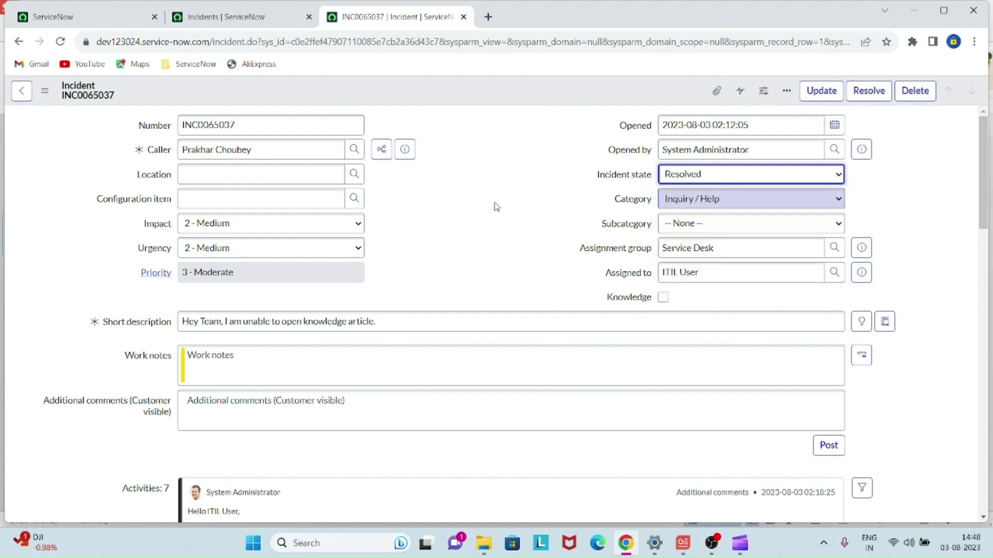
{"action": "scroll", "coordinate": [496, 207], "scroll_direction": "down", "scroll_amount": 15}
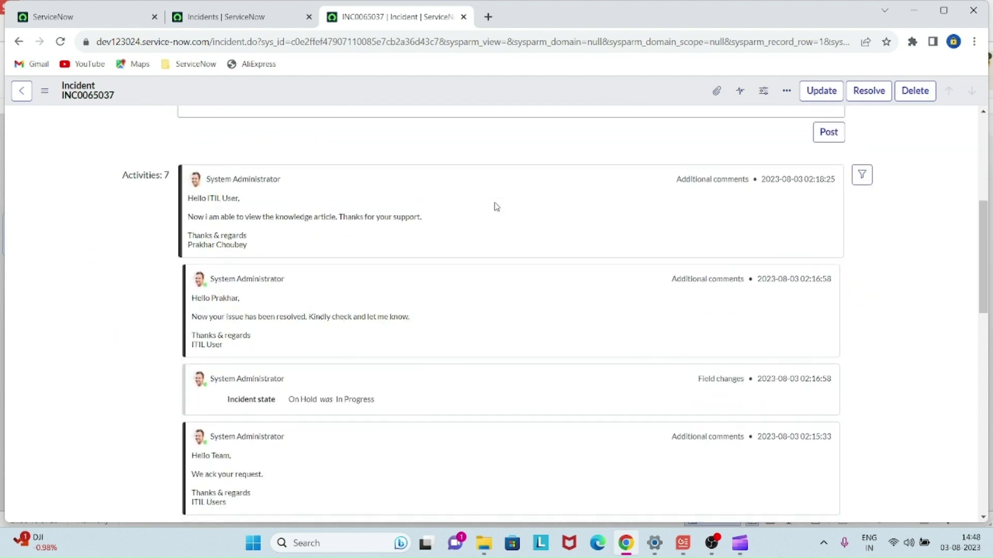
{"action": "scroll", "coordinate": [497, 206], "scroll_direction": "up", "scroll_amount": 2}
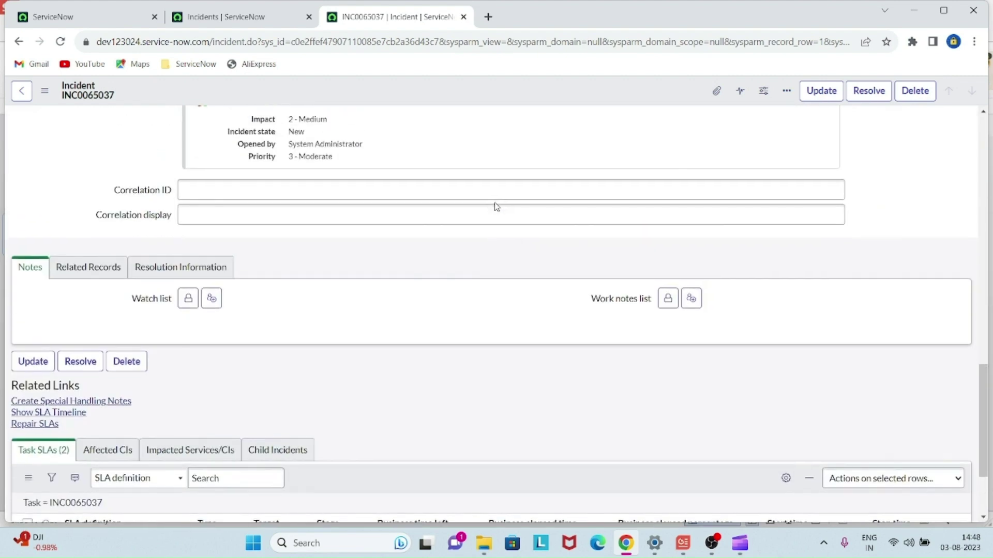
{"action": "left_click", "coordinate": [176, 278]}
{"action": "scroll", "coordinate": [348, 292], "scroll_direction": "down", "scroll_amount": 1}
{"action": "scroll", "coordinate": [349, 293], "scroll_direction": "up", "scroll_amount": 14}
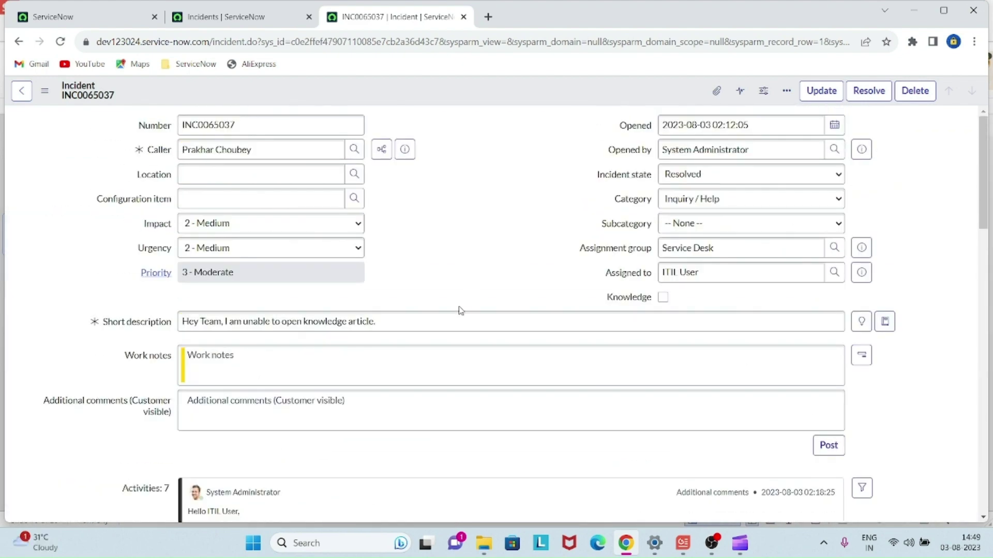
- Draft the comment 'Thanks for your confirmation, have a great day....'
{"action": "left_click", "coordinate": [419, 398]}
{"action": "type", "text": "Thank"}
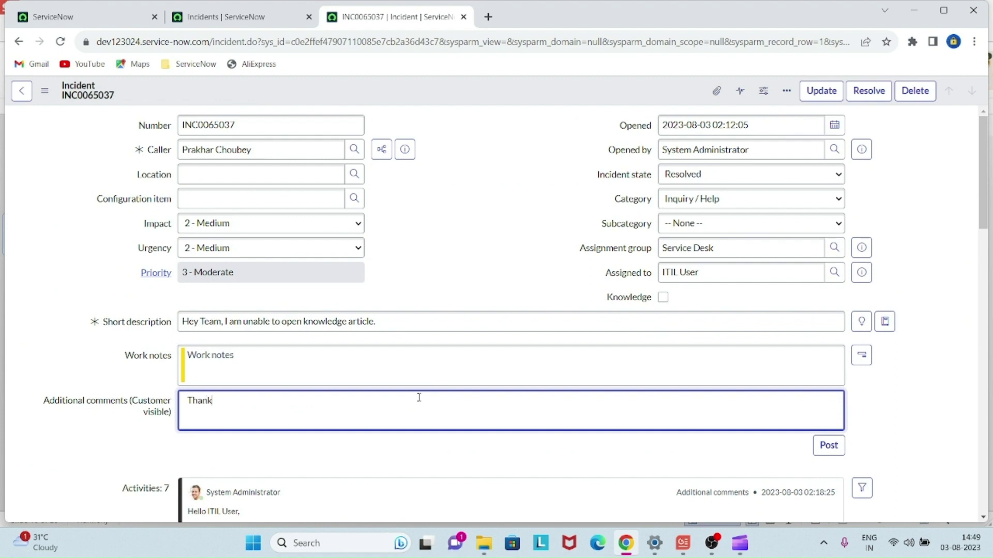
{"action": "type", "text": "s for your confirmation, have "}
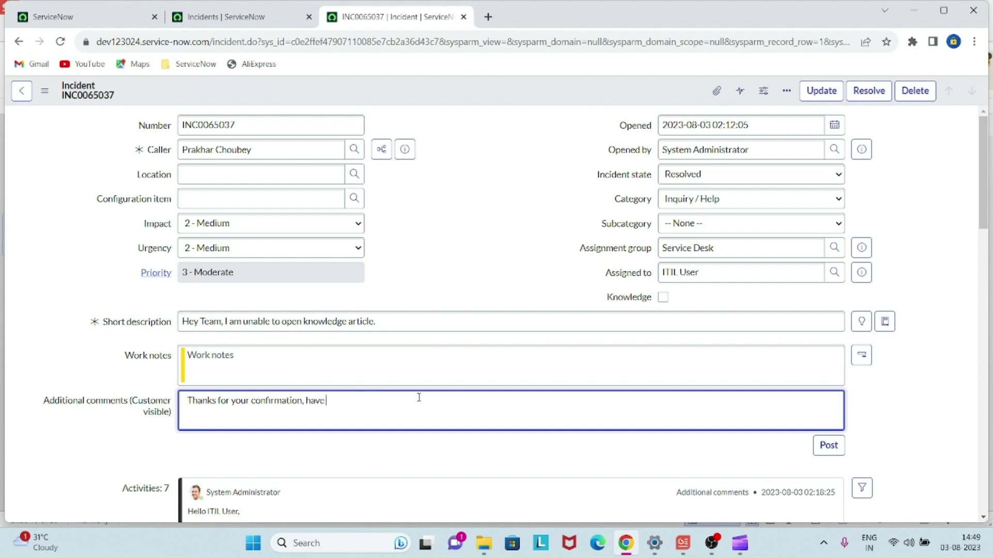
{"action": "type", "text": "a great day...."}
{"action": "left_click", "coordinate": [512, 239]}
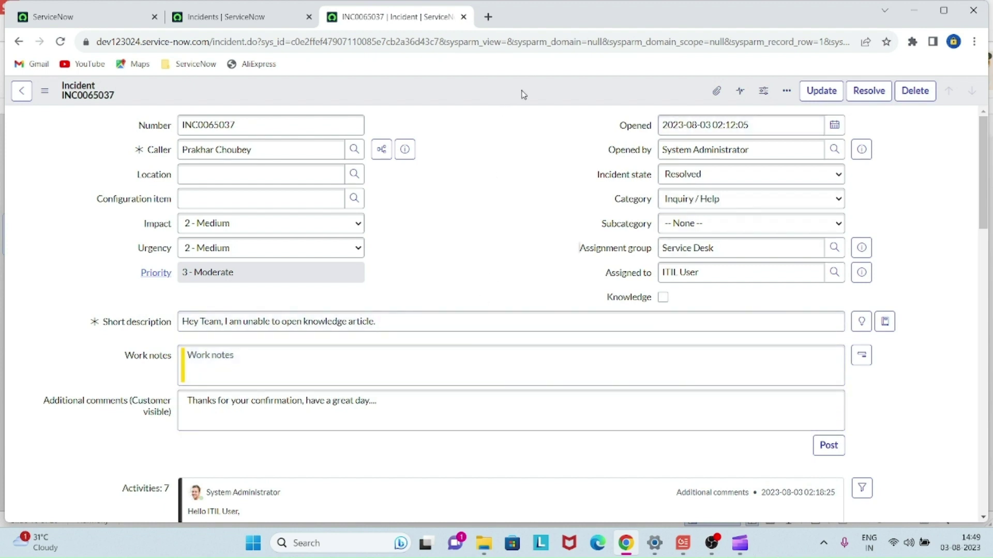
- Begin resolving INC0065037 and set its resolution code to Workaround provided
{"action": "left_click", "coordinate": [870, 98]}
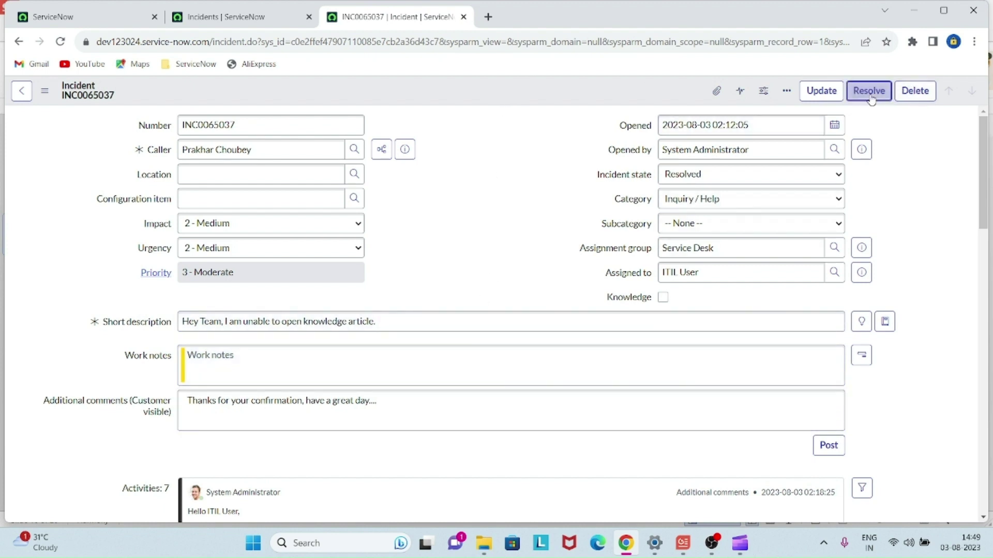
{"action": "left_click", "coordinate": [328, 346]}
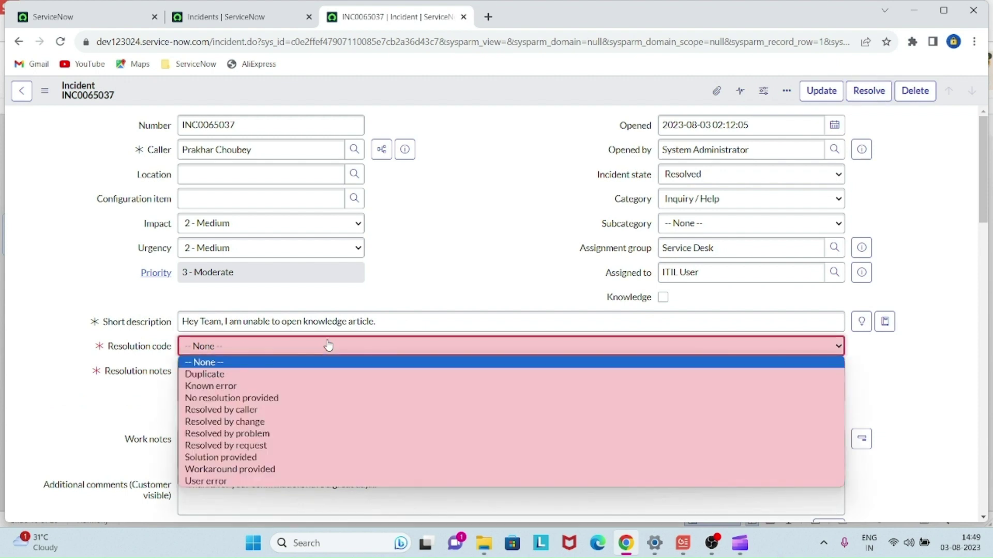
{"action": "left_click", "coordinate": [222, 356]}
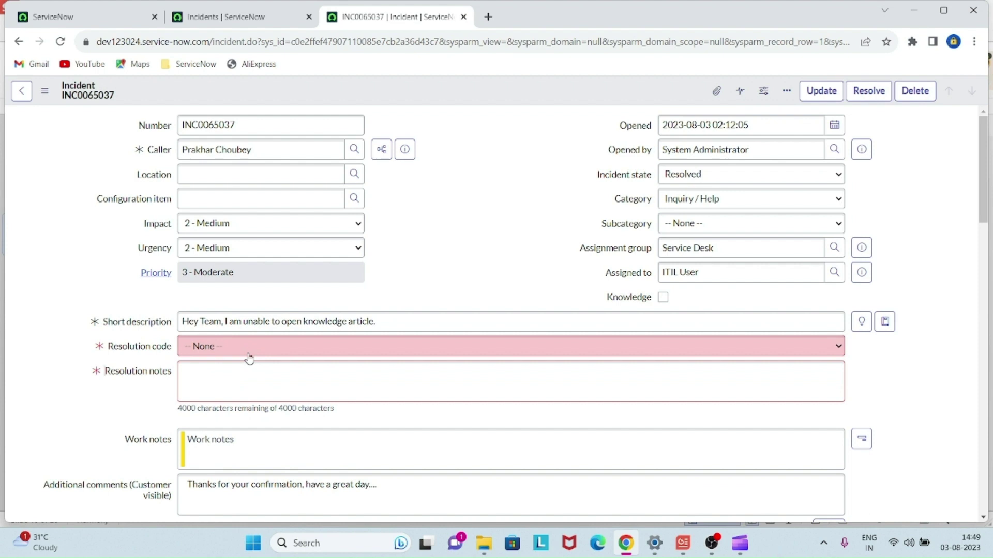
{"action": "left_click", "coordinate": [249, 357]}
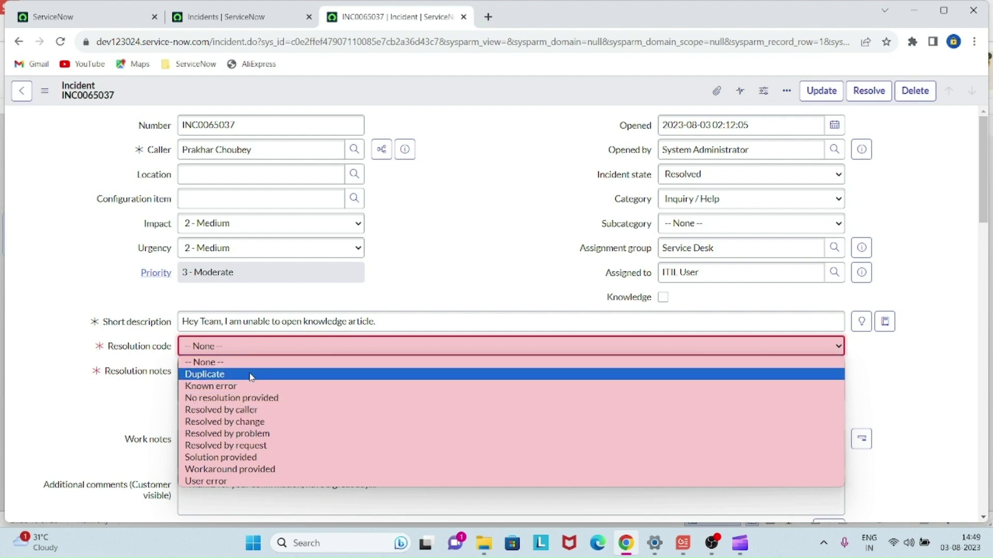
{"action": "left_click", "coordinate": [271, 470]}
- Enter 'Issue resolved .' as the resolution notes
{"action": "left_click", "coordinate": [229, 376]}
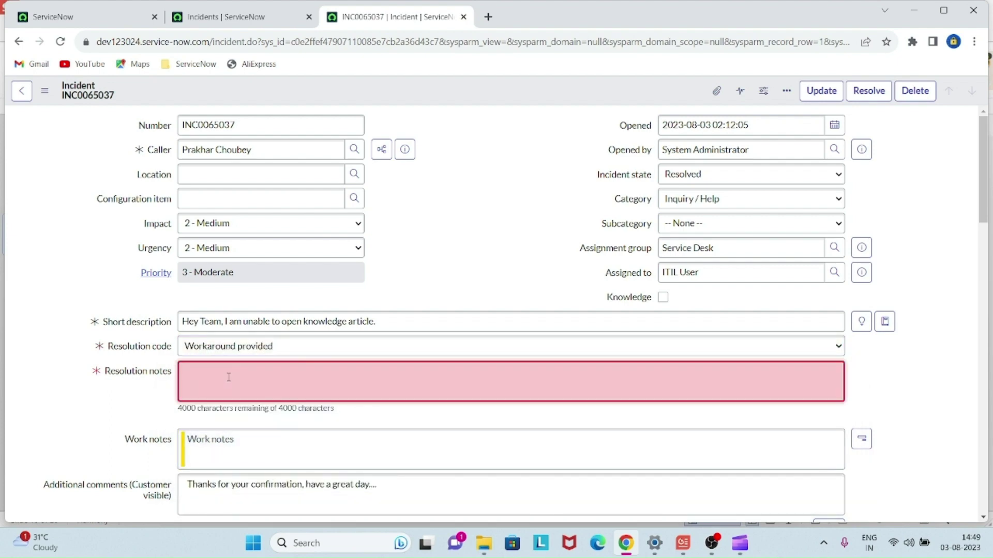
{"action": "type", "text": "Issue resolved"}
{"action": "key", "text": "Num_Lock"}
{"action": "type", "text": "."}
{"action": "left_click", "coordinate": [482, 273]}
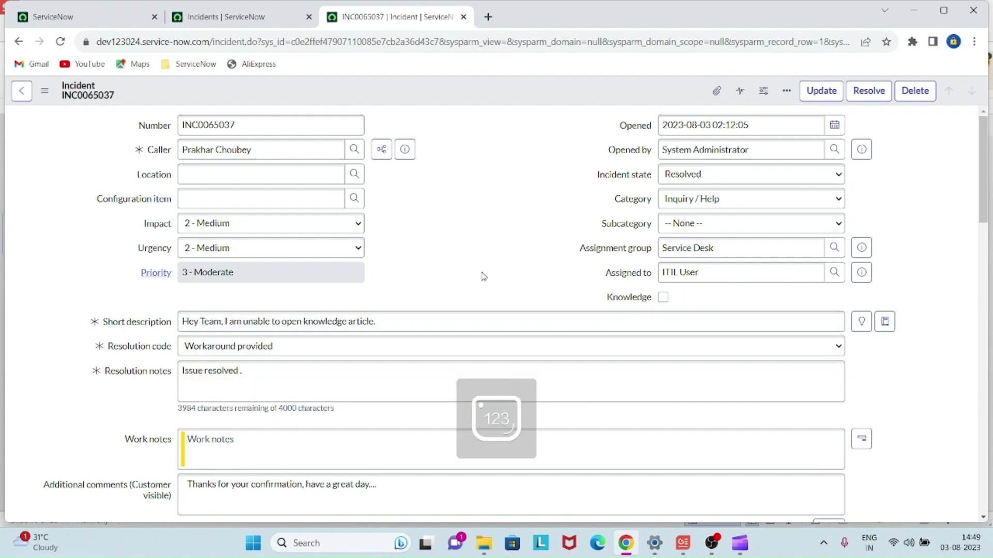
- Submit the resolution so INC0065037 lists as Resolved, then reopen INC0065037 in a new tab
{"action": "left_click", "coordinate": [859, 96]}
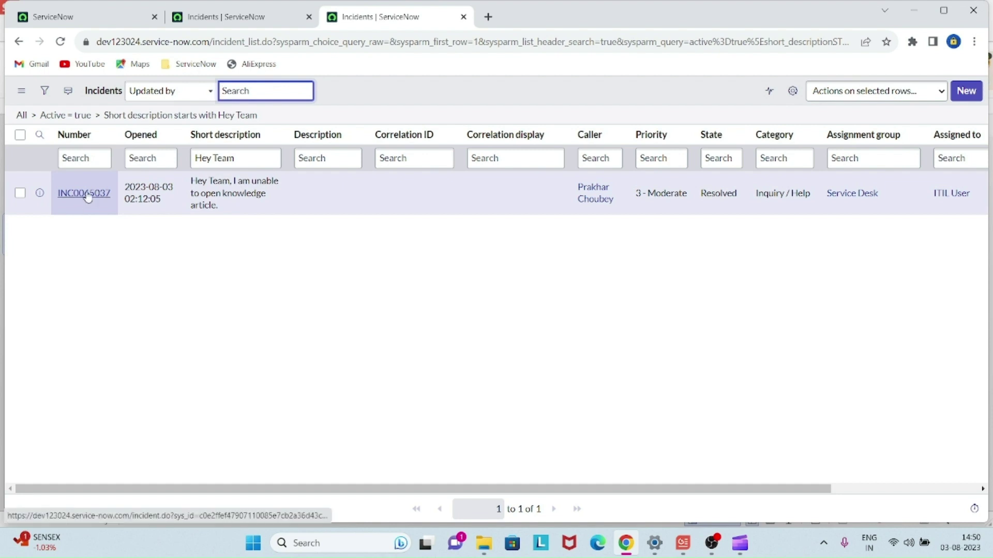
{"action": "middle_click", "coordinate": [84, 193]}
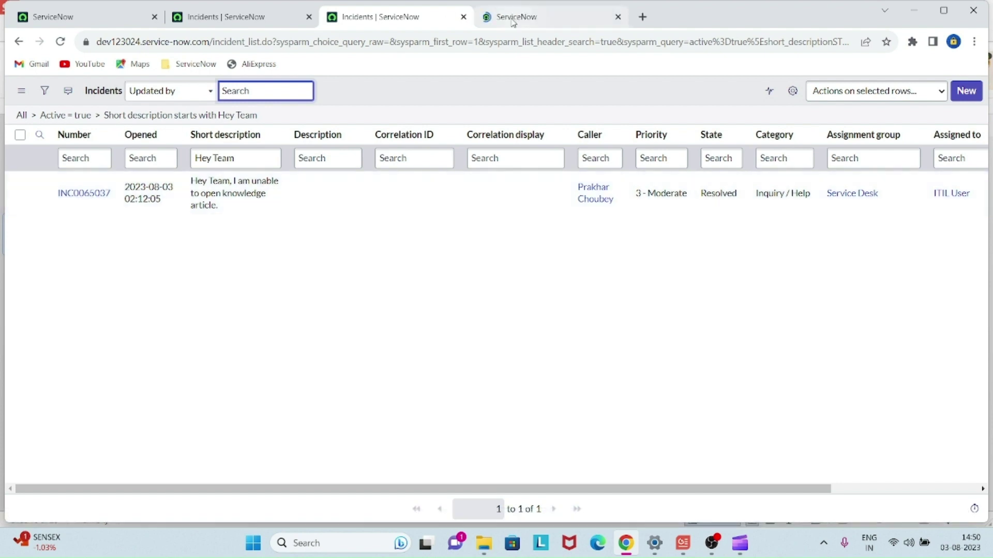
{"action": "left_click", "coordinate": [512, 19]}
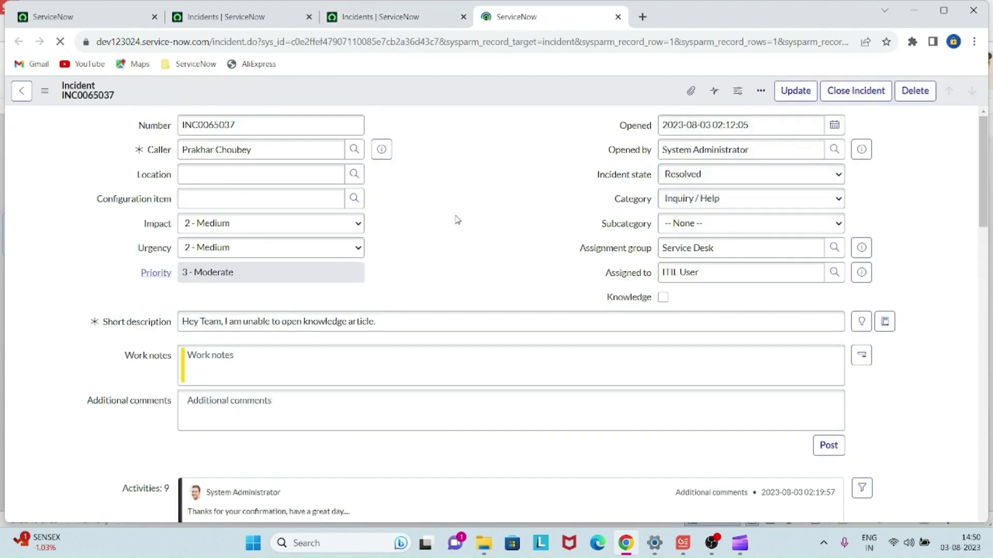
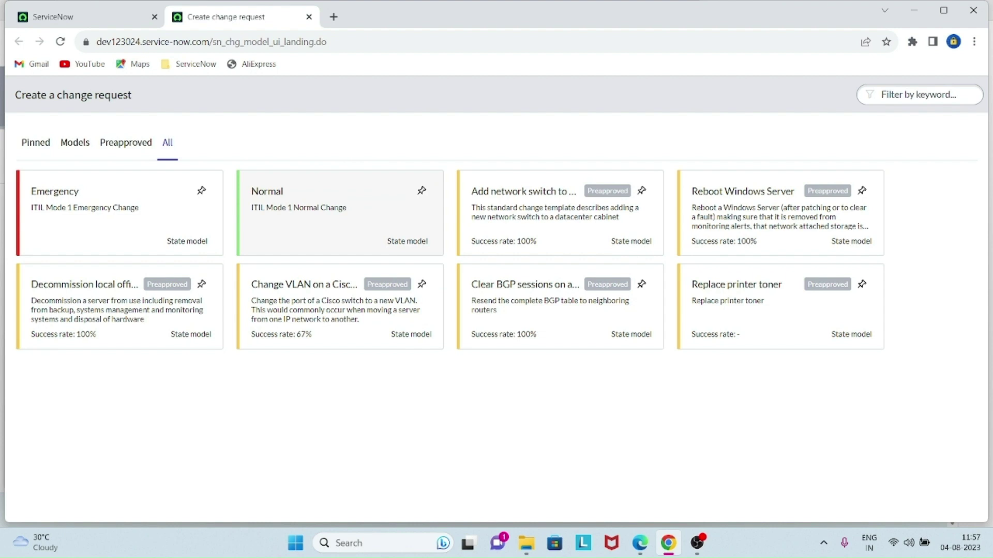
- Start a new change request from the Normal (ITIL Mode 1) change model
{"action": "left_click", "coordinate": [331, 213]}
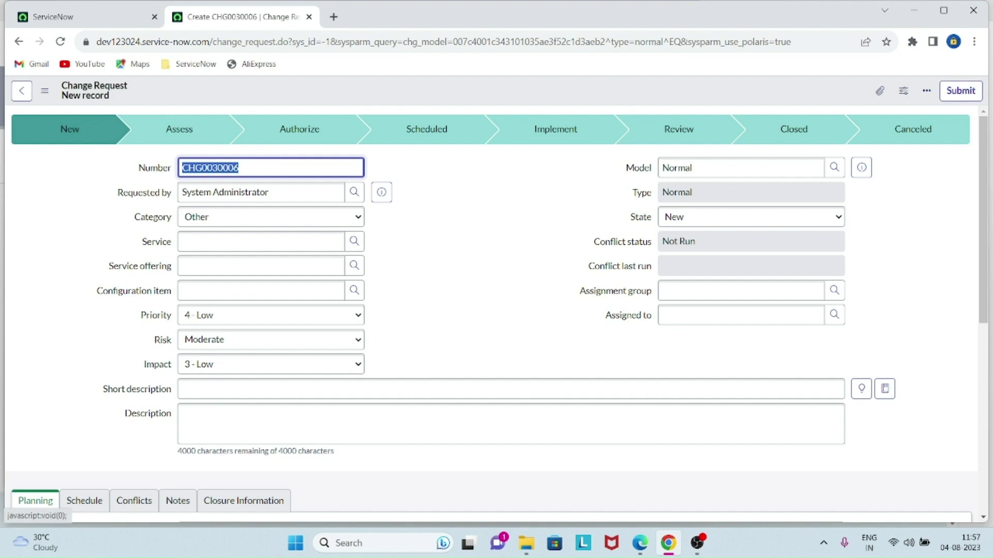
{"action": "left_click", "coordinate": [395, 285]}
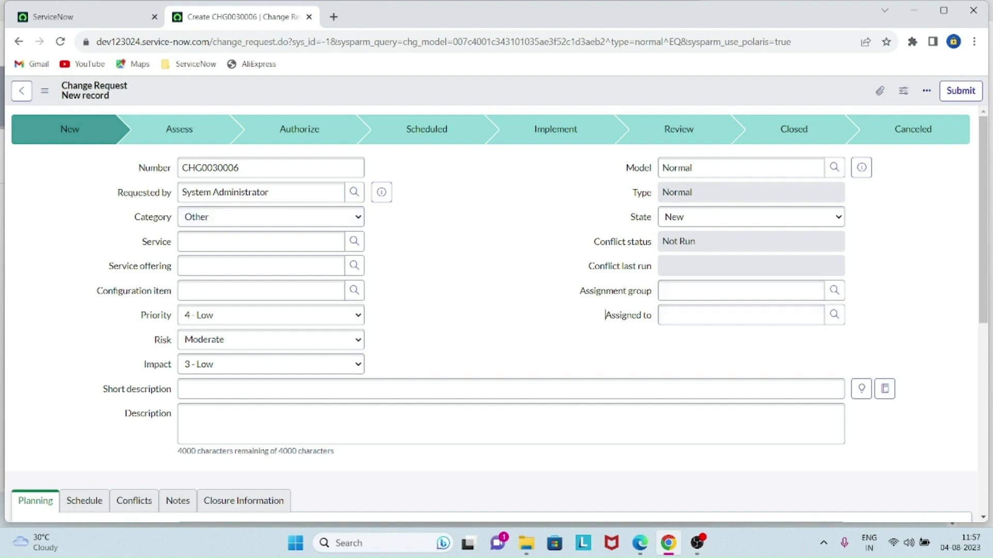
{"action": "scroll", "coordinate": [605, 315], "scroll_direction": "down", "scroll_amount": 2}
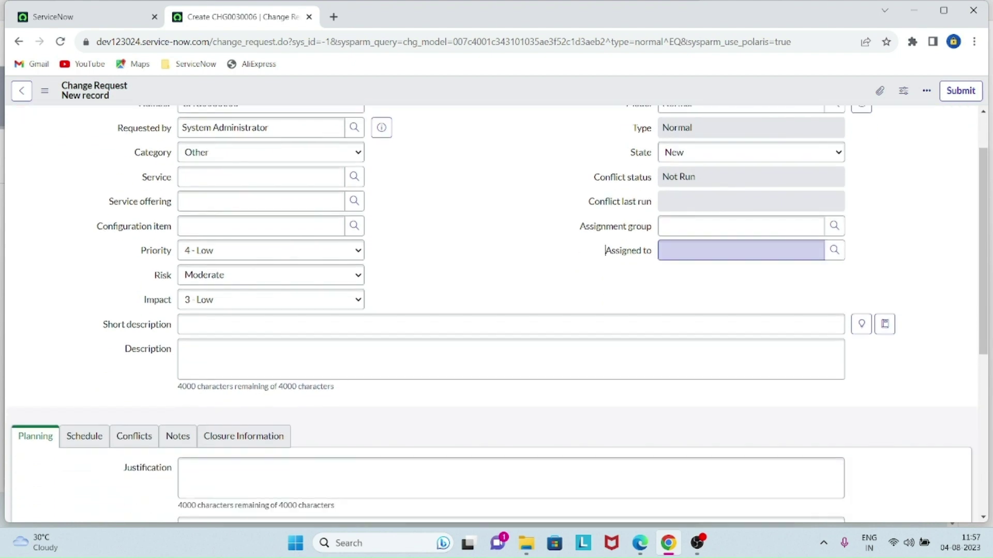
{"action": "scroll", "coordinate": [605, 315], "scroll_direction": "up", "scroll_amount": 2}
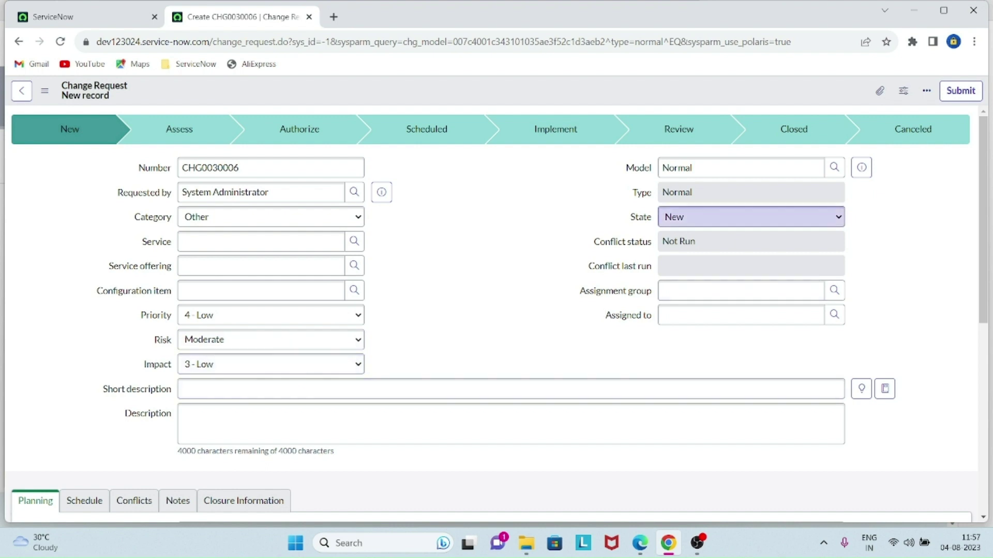
{"action": "scroll", "coordinate": [605, 315], "scroll_direction": "down", "scroll_amount": 5}
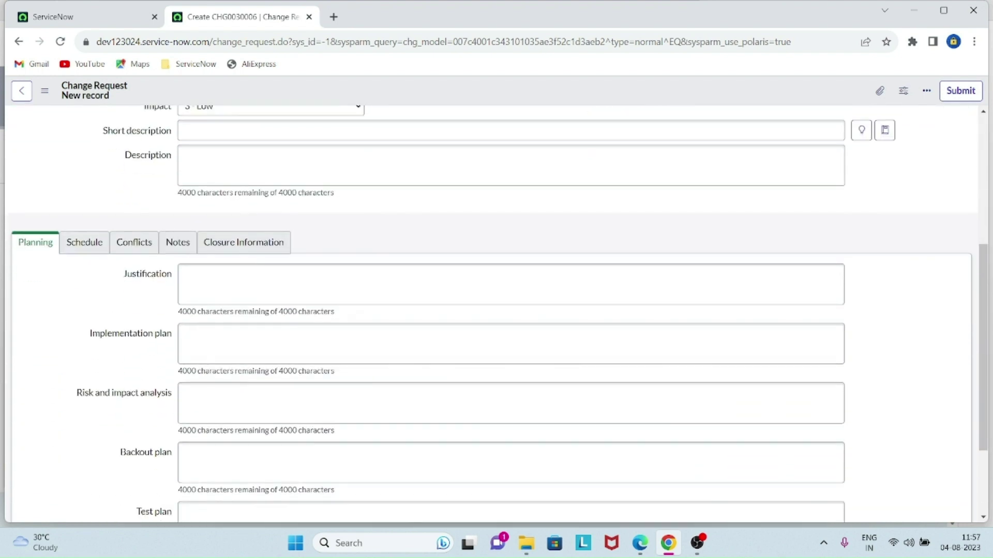
{"action": "scroll", "coordinate": [606, 315], "scroll_direction": "up", "scroll_amount": 5}
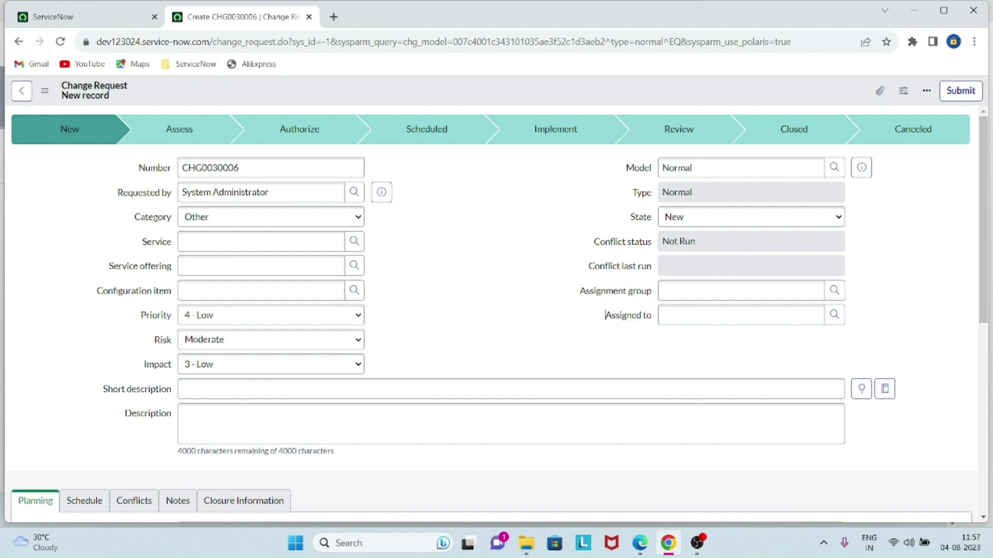
{"action": "scroll", "coordinate": [605, 279], "scroll_direction": "down", "scroll_amount": 7}
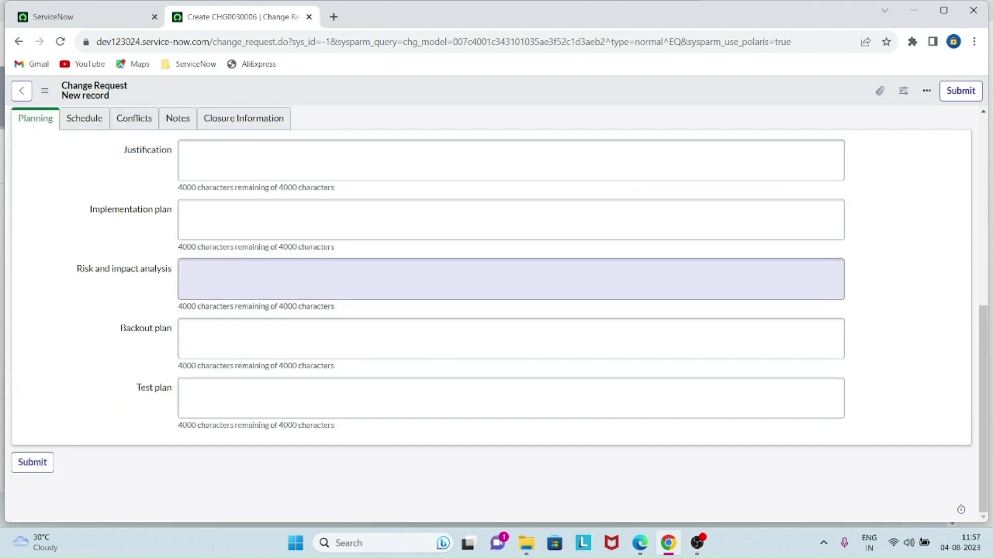
{"action": "scroll", "coordinate": [606, 279], "scroll_direction": "up", "scroll_amount": 1}
{"action": "scroll", "coordinate": [605, 315], "scroll_direction": "up", "scroll_amount": 6}
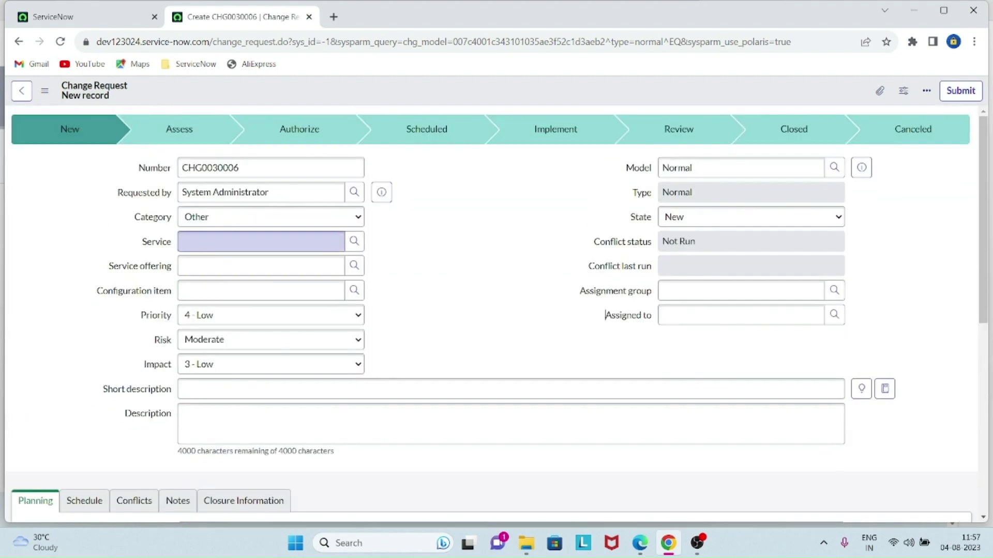
{"action": "scroll", "coordinate": [605, 315], "scroll_direction": "down", "scroll_amount": 4}
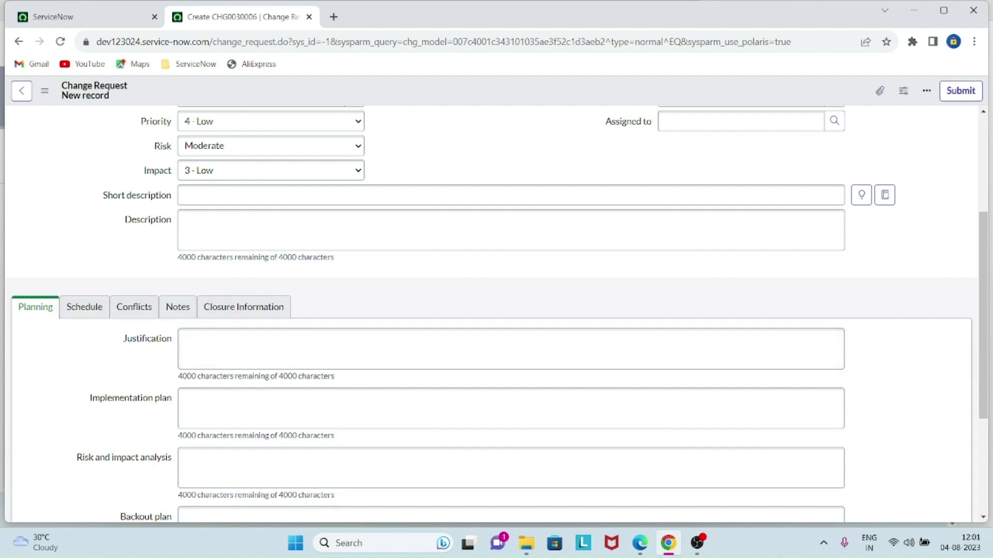
{"action": "left_click", "coordinate": [342, 350]}
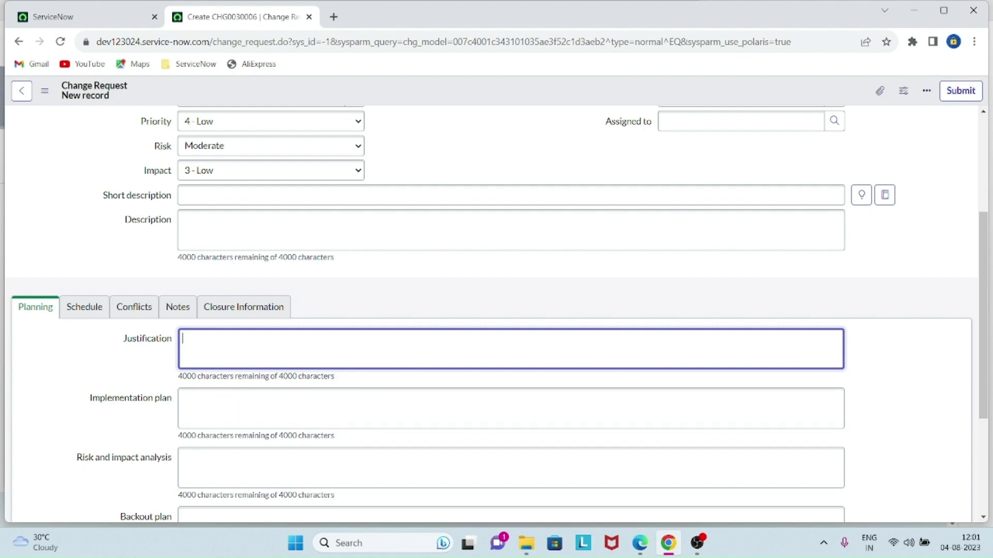
{"action": "scroll", "coordinate": [496, 310], "scroll_direction": "down", "scroll_amount": 2}
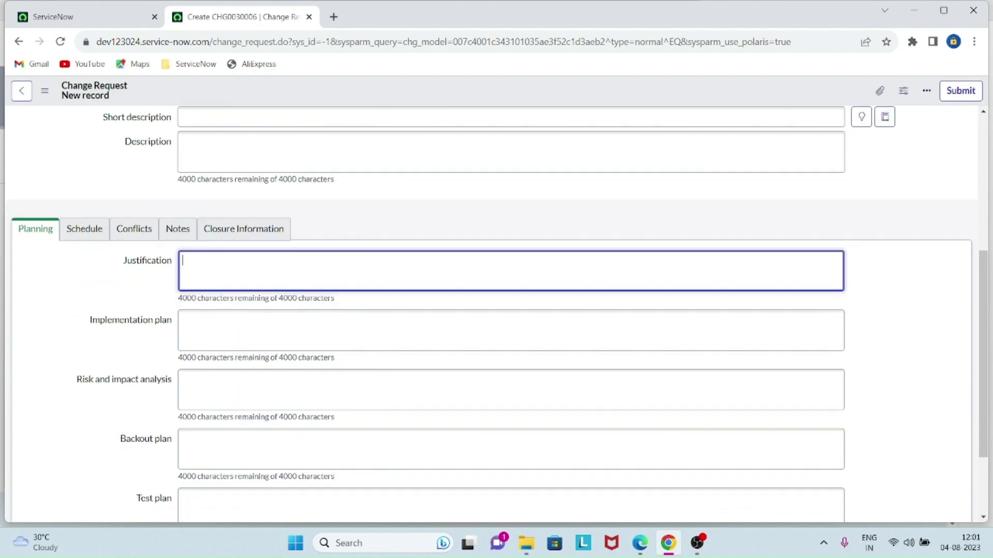
{"action": "scroll", "coordinate": [496, 455], "scroll_direction": "down", "scroll_amount": 1}
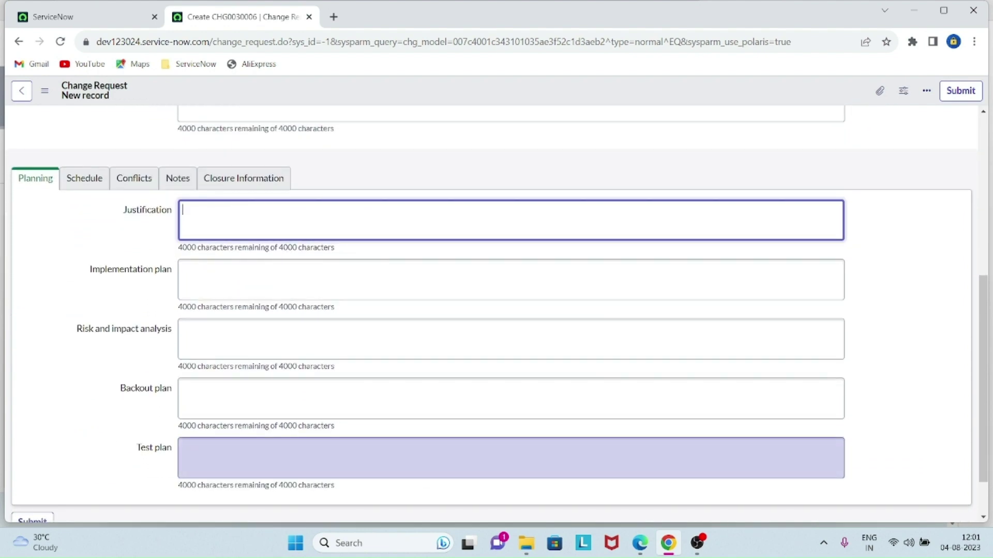
{"action": "scroll", "coordinate": [496, 455], "scroll_direction": "up", "scroll_amount": 4}
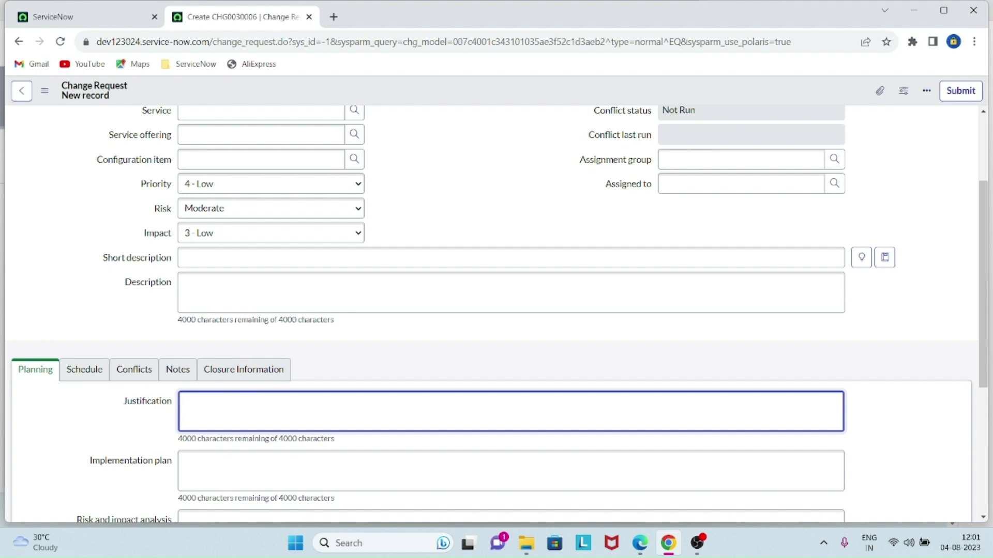
- Justify the change: the old SLA failed per child entries, so modify a new one for the Incident table
{"action": "type", "text": "Old SLA"}
{"action": "type", "text": " is"}
{"action": "key", "text": "BackSpace"}
{"action": "key", "text": "BackSpace"}
{"action": "key", "text": "BackSpace"}
{"action": "type", "text": "was noty"}
{"action": "key", "text": "BackSpace"}
{"action": "key", "text": "BackSpace"}
{"action": "type", "text": "worki"}
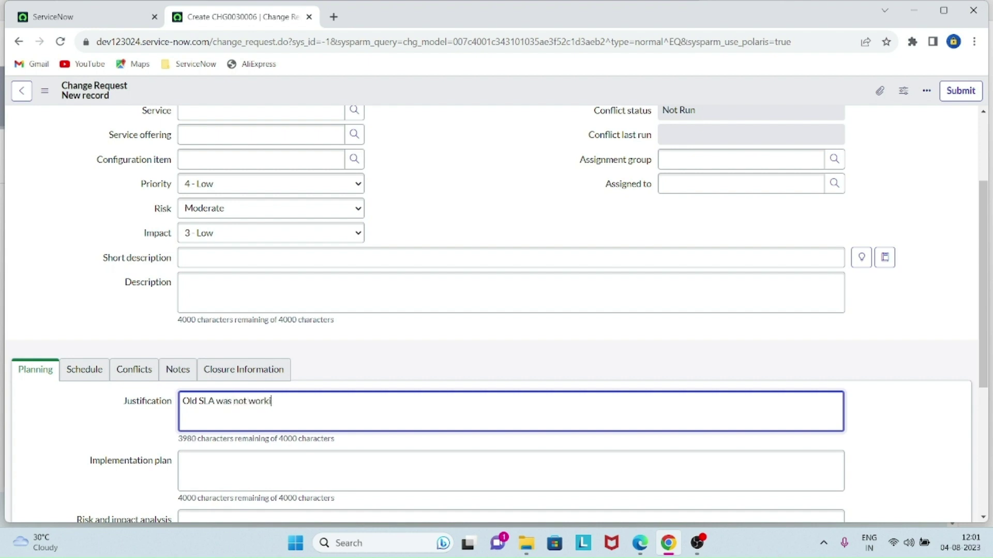
{"action": "type", "text": "ng properly as per child e"}
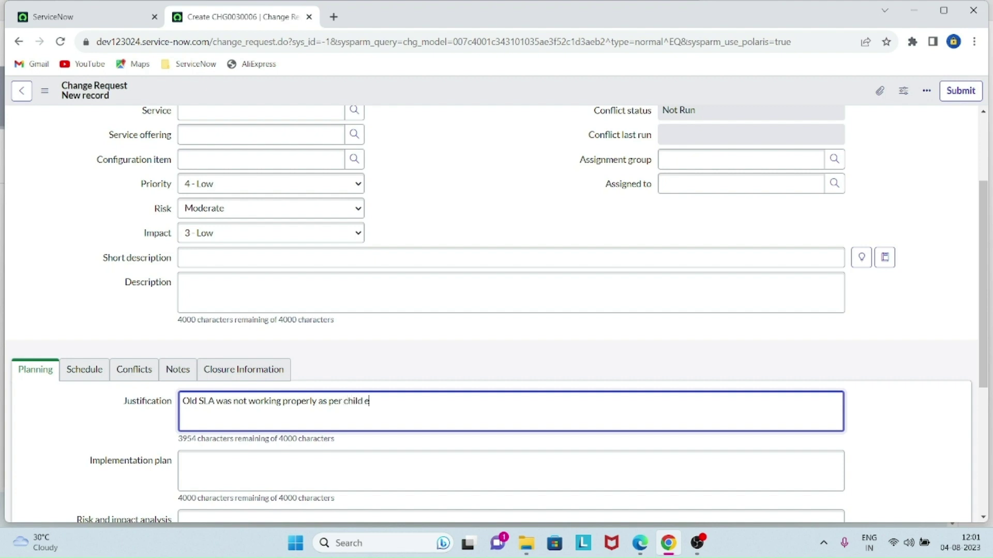
{"action": "type", "text": "ntries."}
{"action": "type", "text": " Soi"}
{"action": "type", "text": " we need to"}
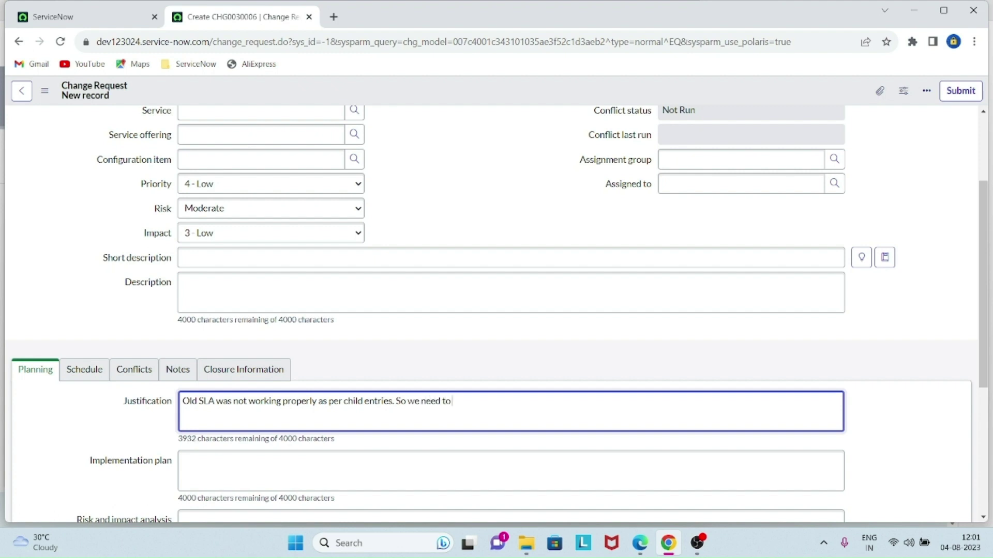
{"action": "type", "text": " modify new one for Incident tsb"}
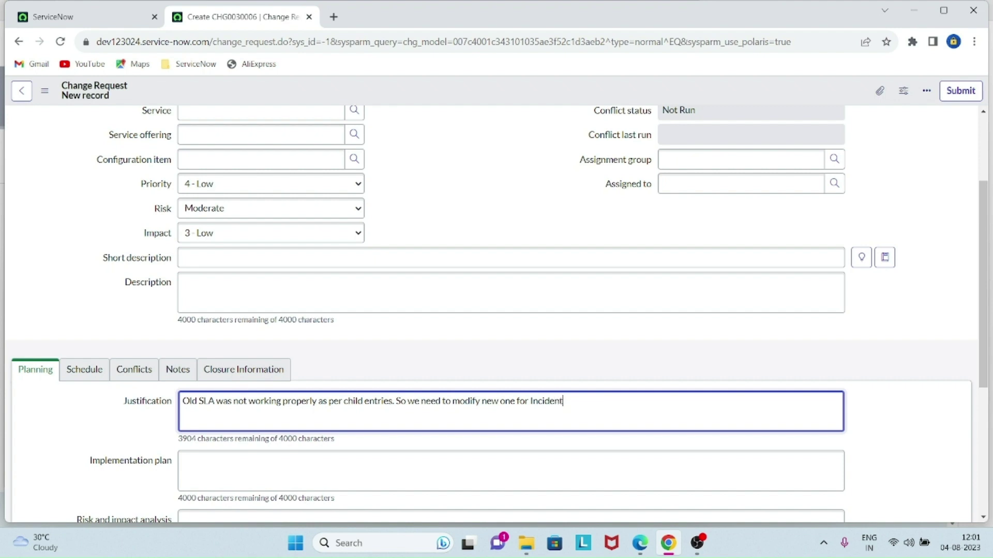
{"action": "key", "text": "BackSpace"}
{"action": "key", "text": "BackSpace"}
{"action": "type", "text": "able."}
{"action": "scroll", "coordinate": [496, 310], "scroll_direction": "down", "scroll_amount": 2}
{"action": "left_click", "coordinate": [362, 377]}
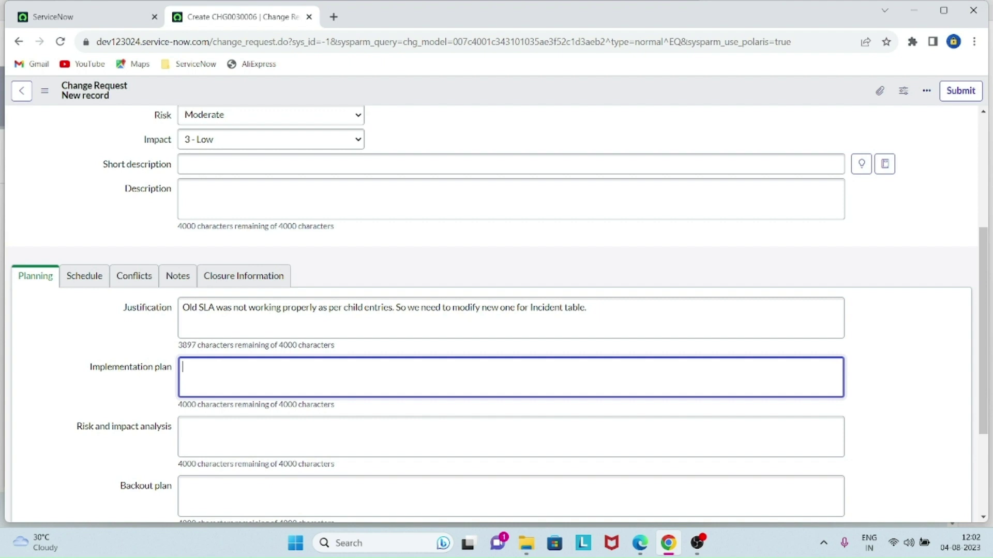
- Set implementation plan 'I will implement this SLA after approval.' and risk 'No risk, Already perform UAT.'
{"action": "type", "text": "I will implement this"}
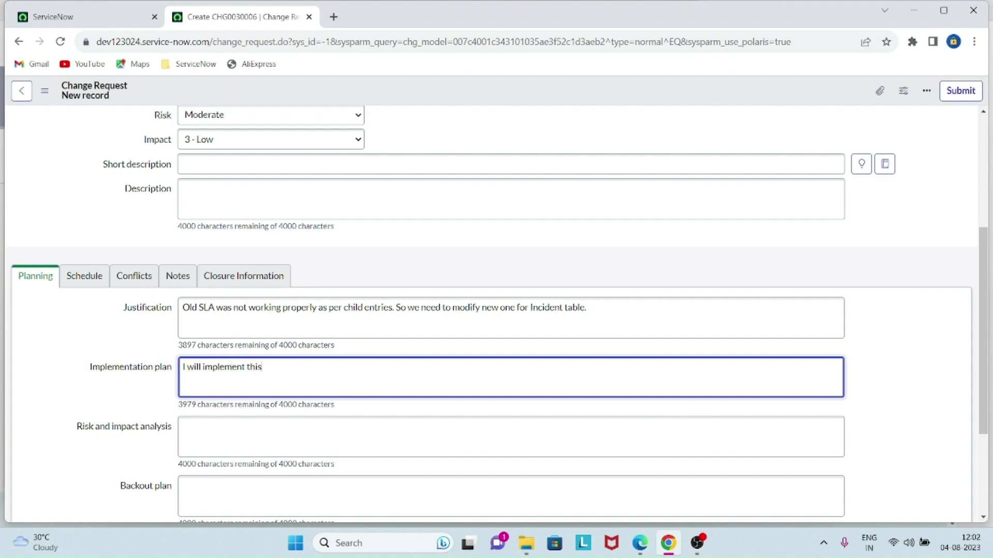
{"action": "type", "text": " SLA after approval."}
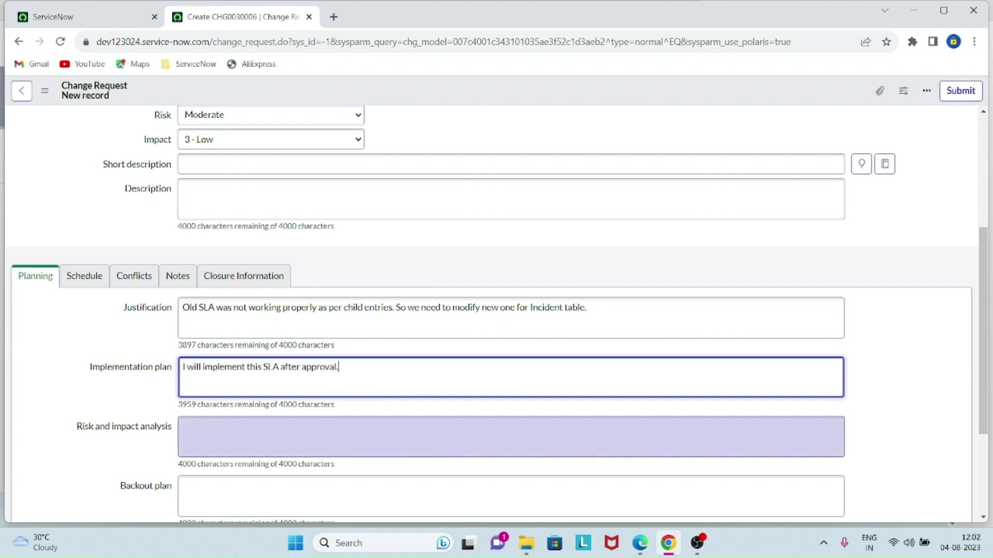
{"action": "left_click", "coordinate": [259, 435]}
{"action": "type", "text": "No ris"}
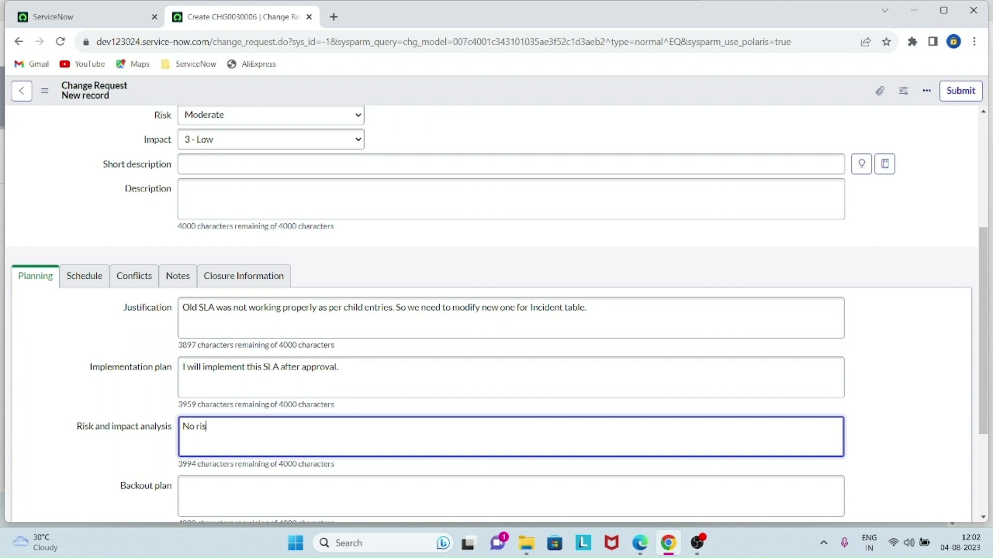
{"action": "type", "text": "k"}
{"action": "type", "text": ", Al"}
{"action": "type", "text": "ready "}
{"action": "type", "text": "perform U"}
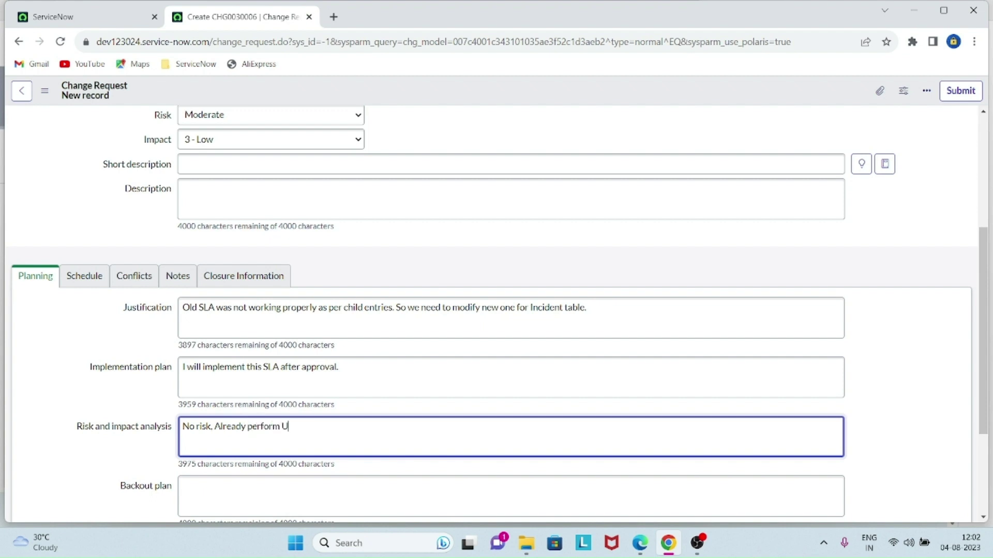
{"action": "type", "text": "AT."}
- Set the backout plan to 'No' and the test plan to 'Already done with customer'
{"action": "scroll", "coordinate": [496, 314], "scroll_direction": "down", "scroll_amount": 1}
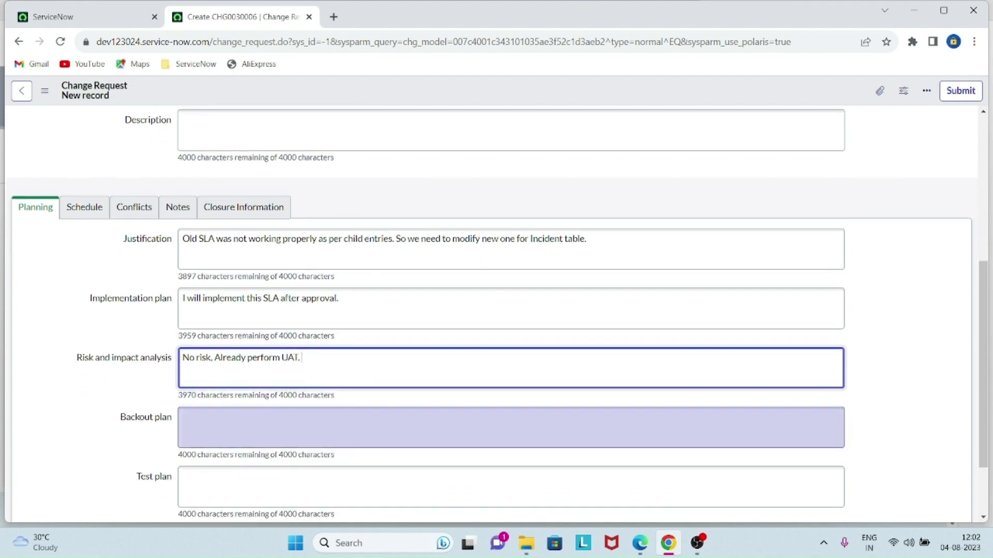
{"action": "left_click", "coordinate": [511, 428]}
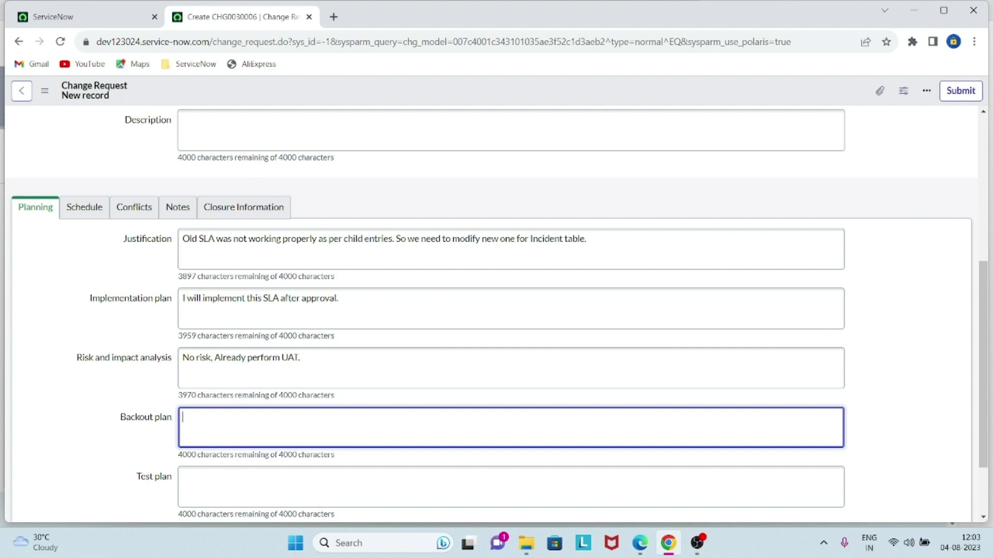
{"action": "type", "text": "No"}
{"action": "scroll", "coordinate": [496, 310], "scroll_direction": "down", "scroll_amount": 2}
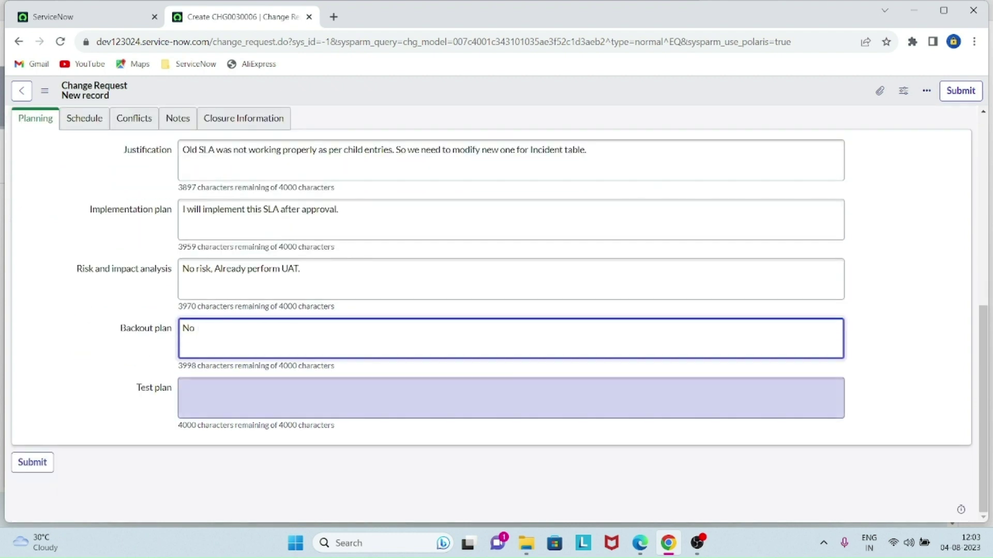
{"action": "key", "text": "Tab"}
{"action": "type", "text": "Alrea"}
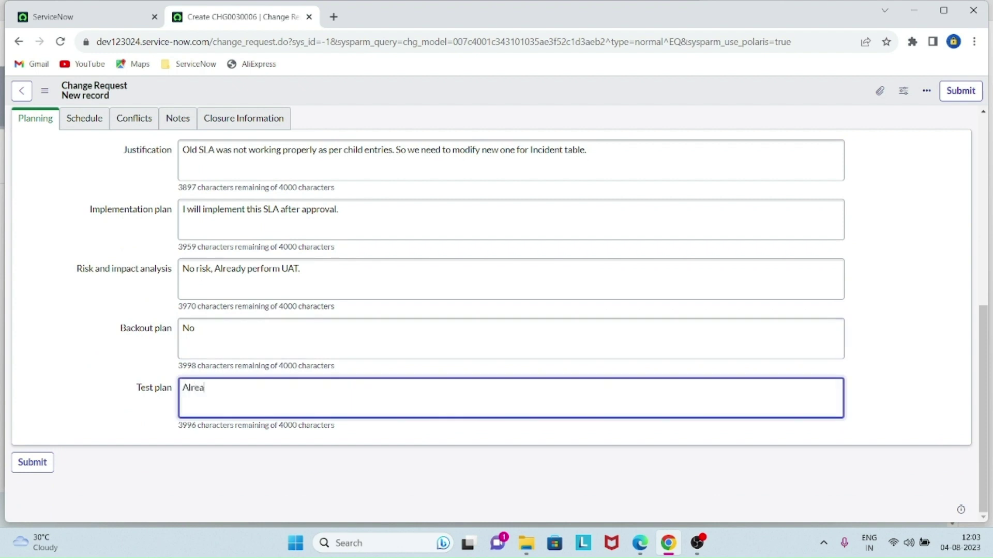
{"action": "type", "text": "dy done with customer"}
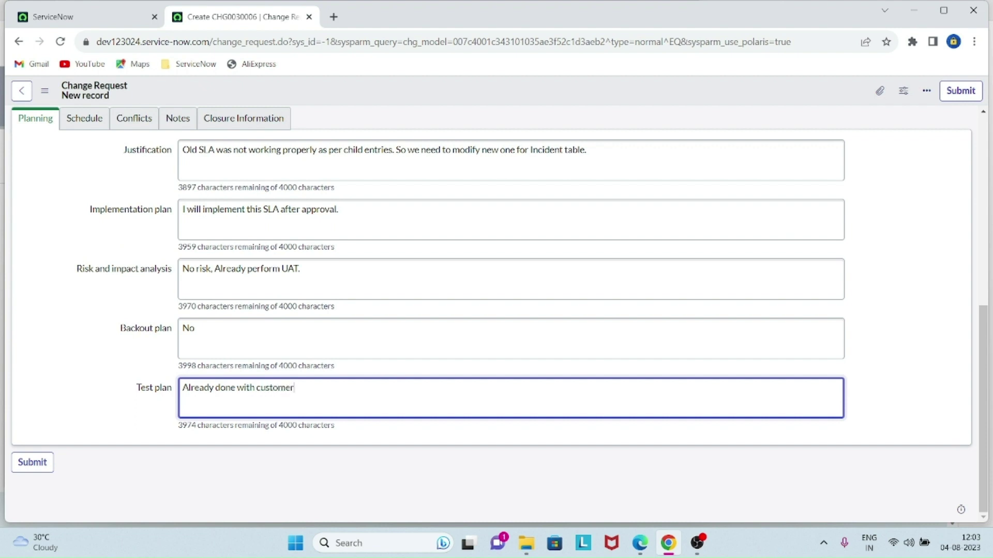
{"action": "scroll", "coordinate": [497, 310], "scroll_direction": "up", "scroll_amount": 2}
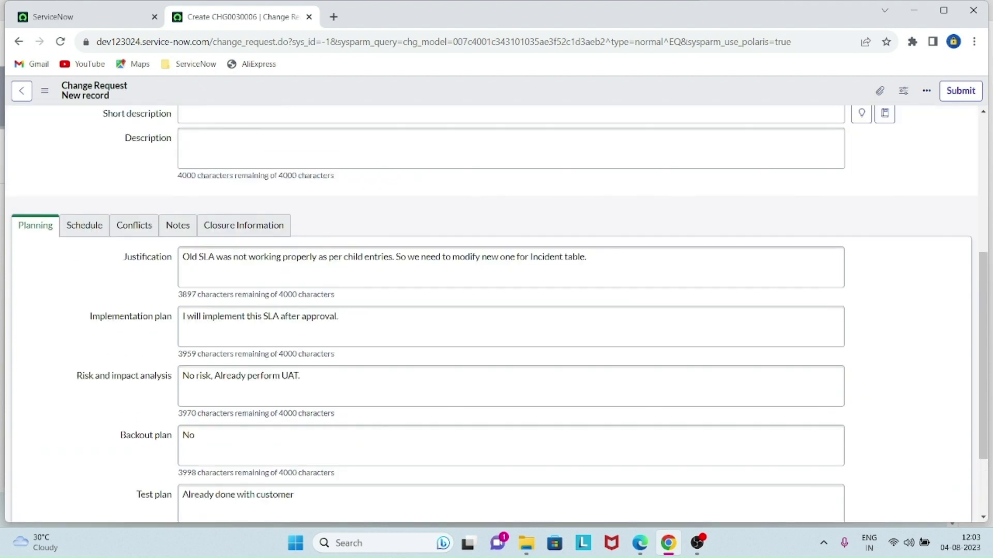
{"action": "left_click", "coordinate": [84, 245]}
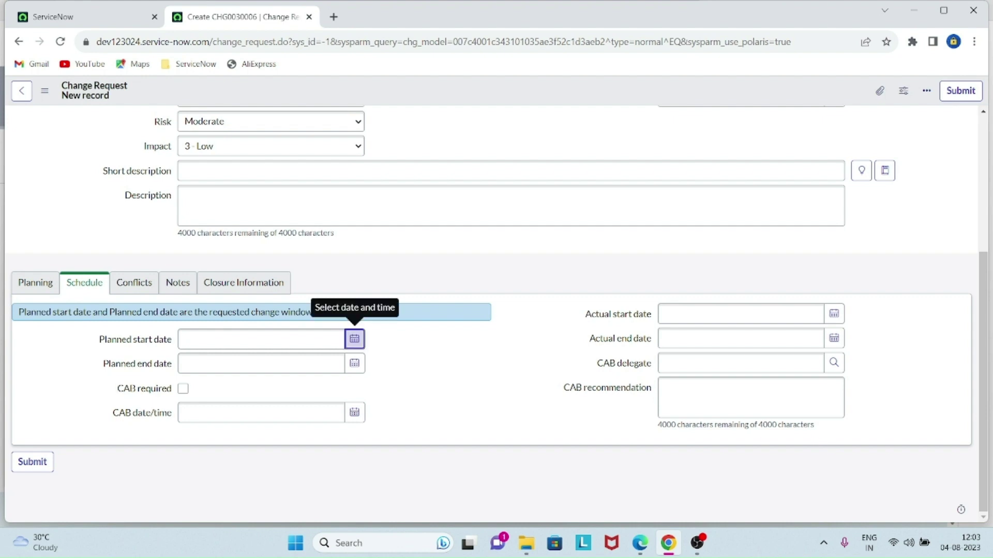
{"action": "left_click", "coordinate": [355, 339]}
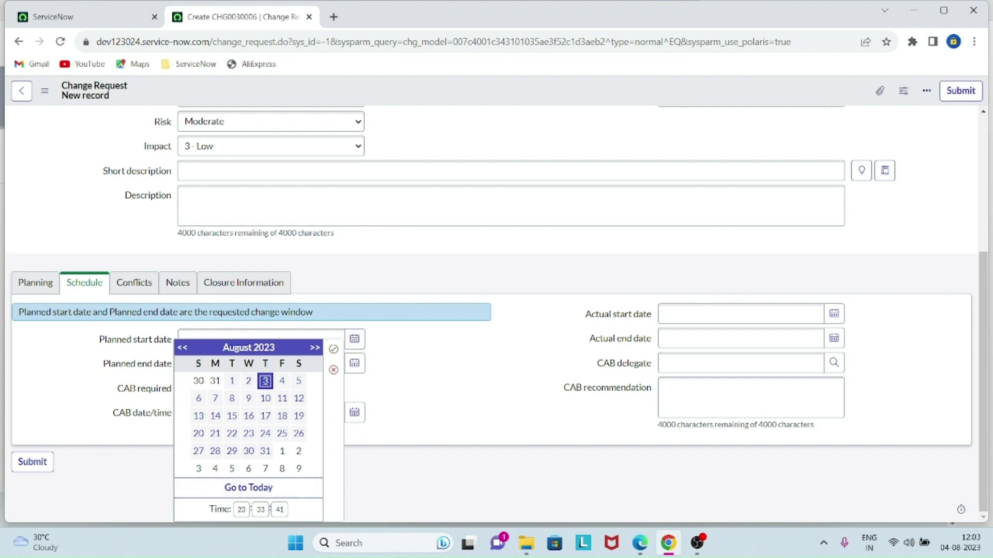
{"action": "left_click", "coordinate": [261, 510]}
{"action": "key", "text": "BackSpace"}
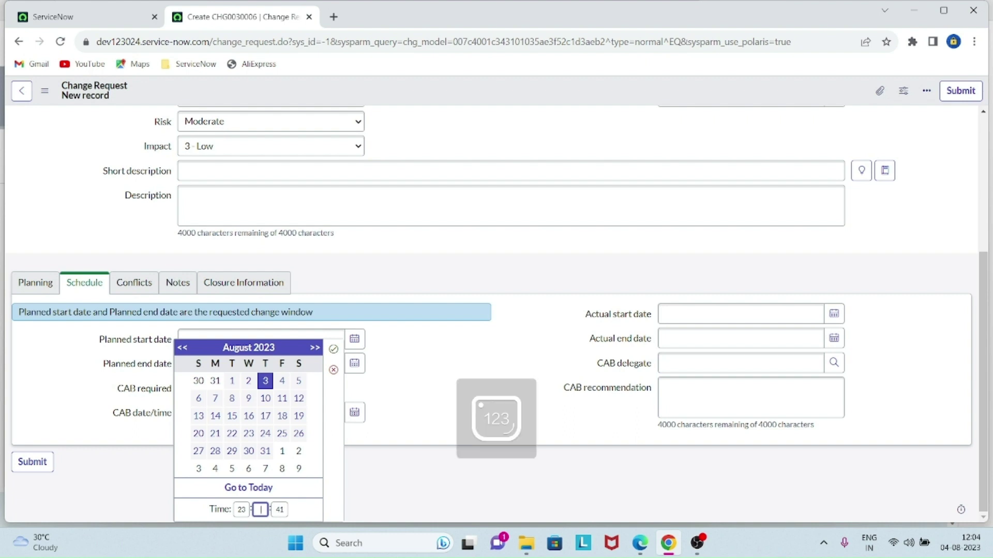
{"action": "type", "text": "40"}
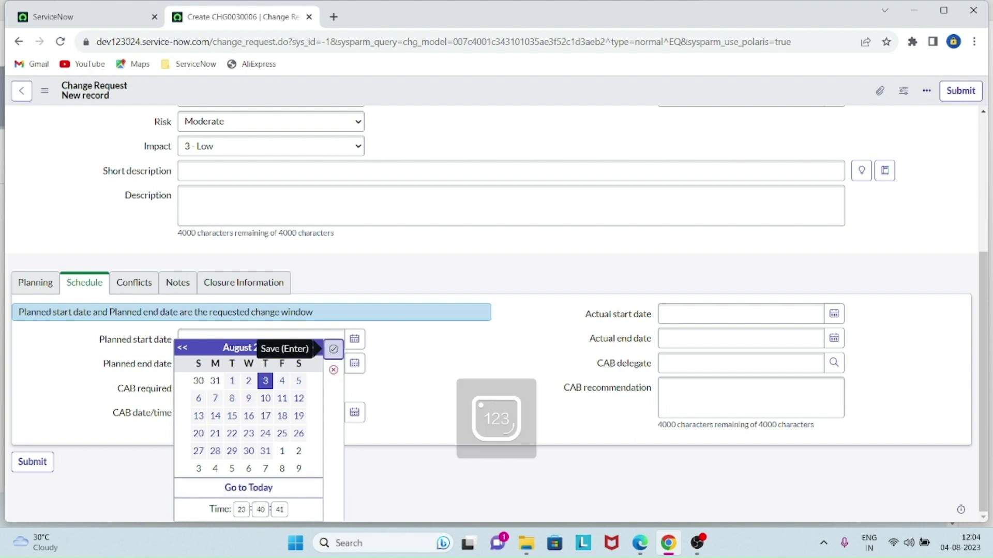
{"action": "left_click", "coordinate": [334, 349]}
{"action": "left_click", "coordinate": [355, 364]}
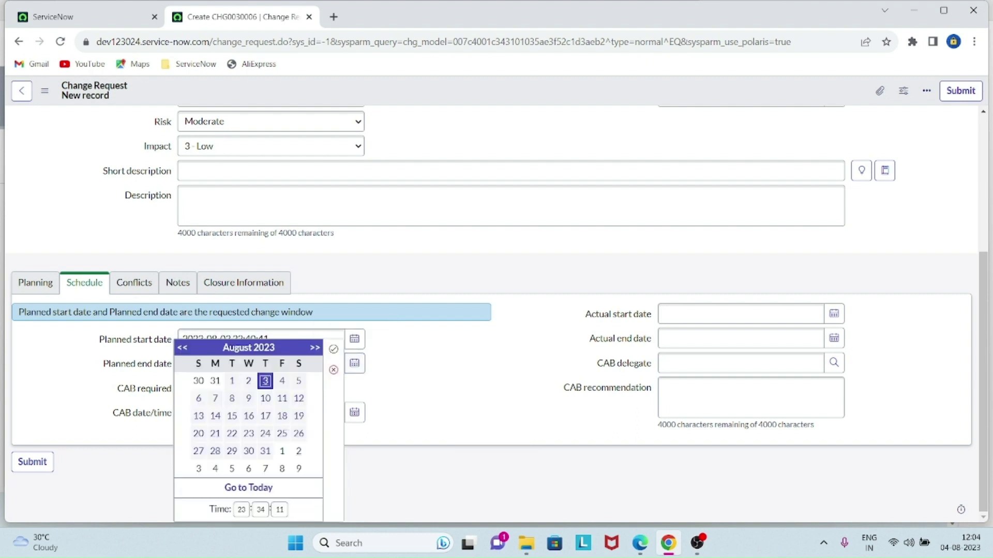
{"action": "double_click", "coordinate": [261, 510]}
{"action": "type", "text": "45"}
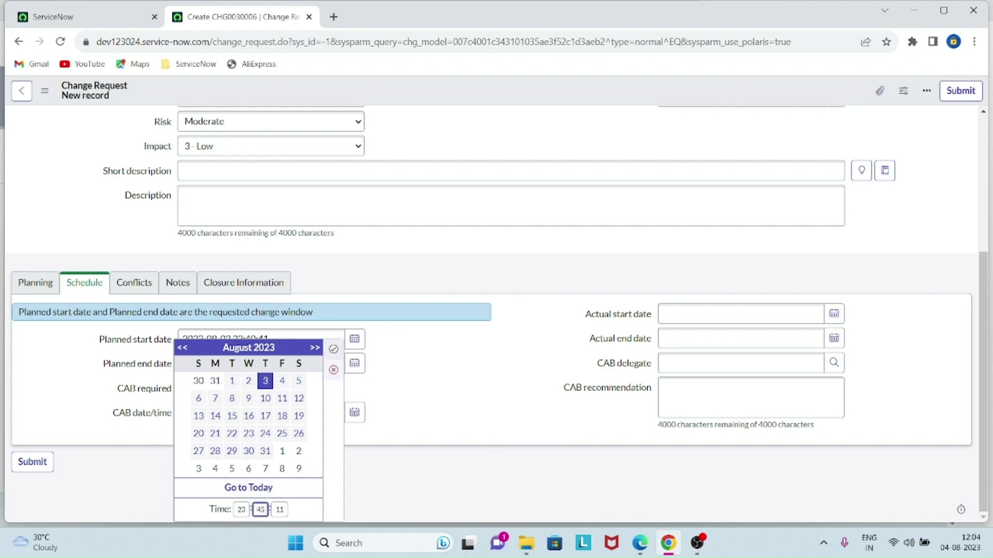
{"action": "left_click", "coordinate": [333, 349]}
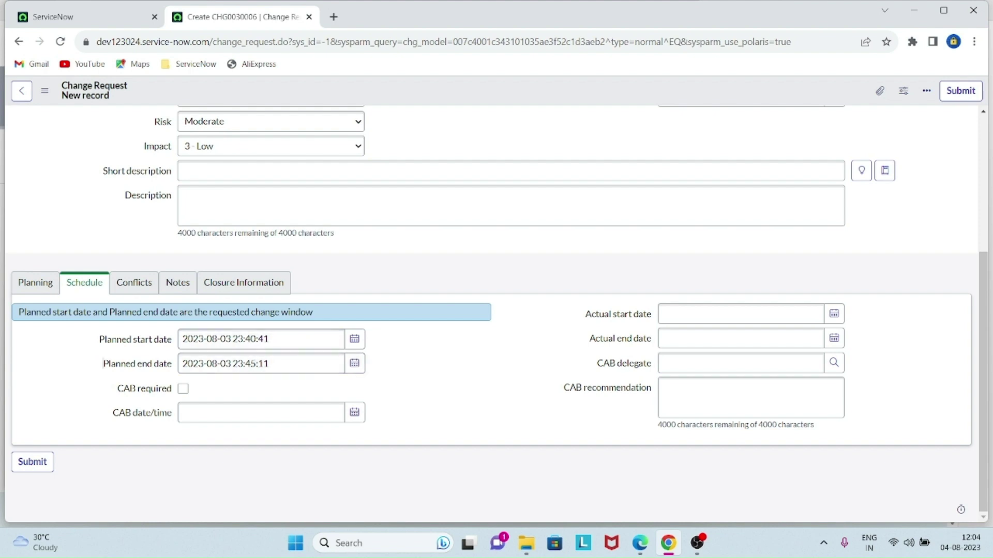
{"action": "left_click", "coordinate": [138, 283]}
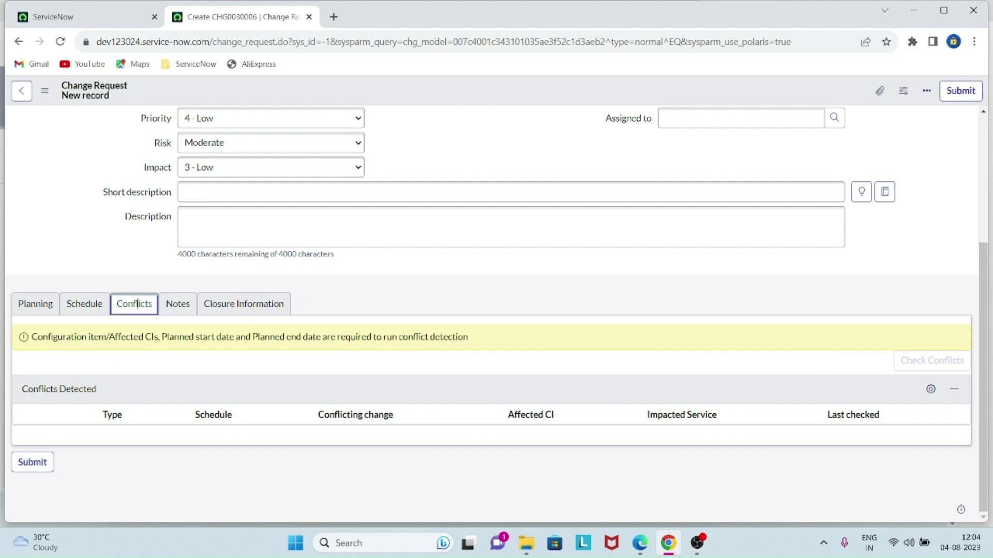
- Recheck the Schedule and Conflicts sections, then bring up the Notes section
{"action": "left_click", "coordinate": [85, 304]}
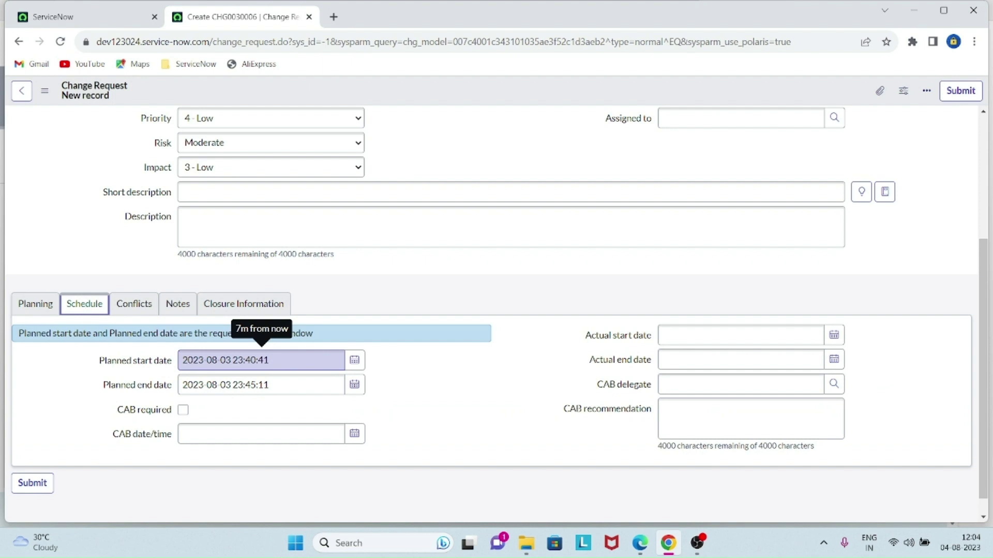
{"action": "left_click", "coordinate": [144, 304]}
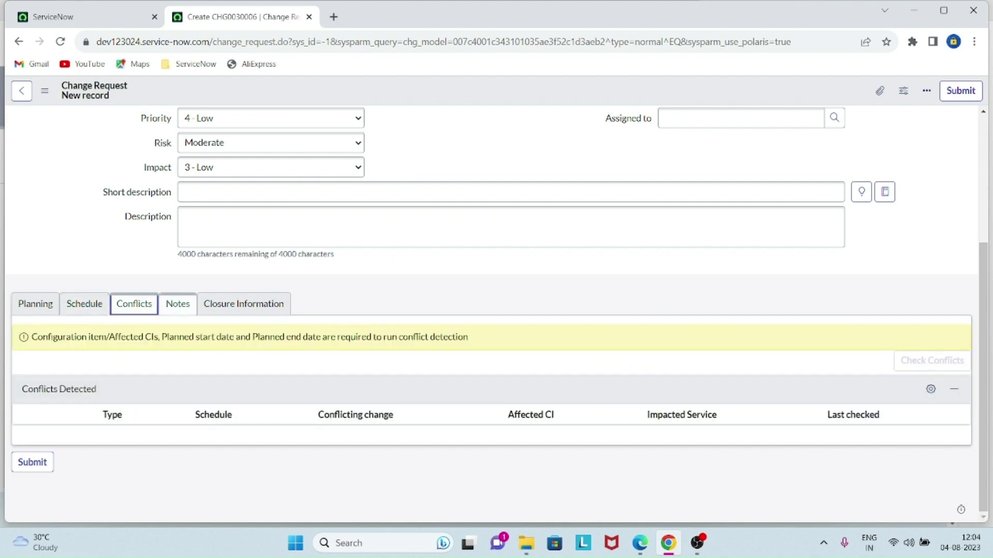
{"action": "left_click", "coordinate": [178, 304]}
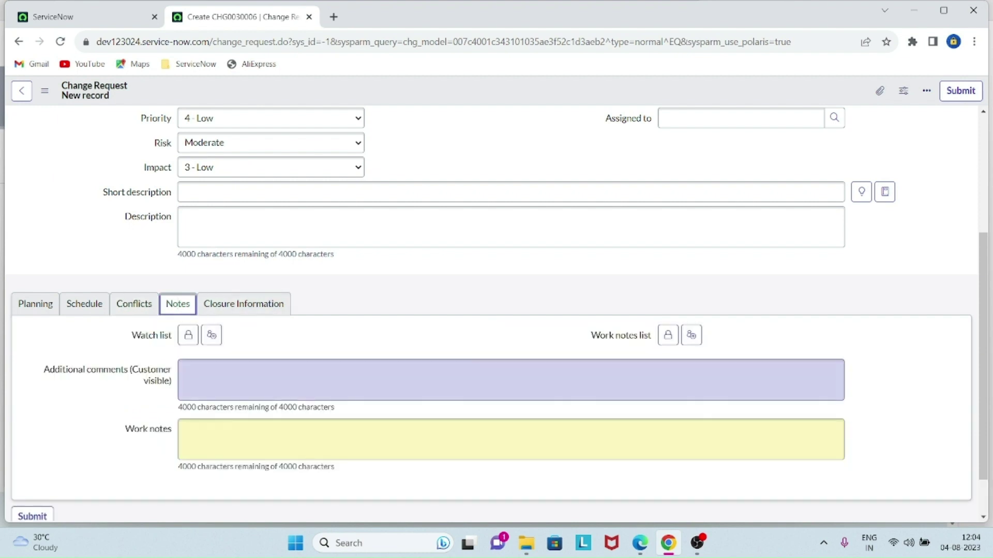
- Write 'Hi, I am ready to implement the SLA changes. Thanks' as an additional comment
{"action": "left_click", "coordinate": [268, 380]}
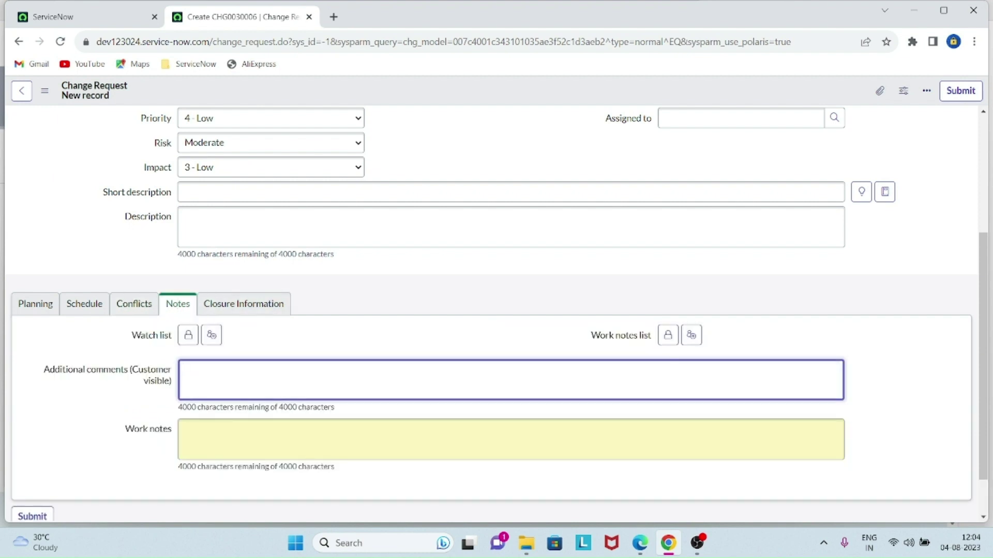
{"action": "type", "text": "Hi"}
{"action": "key", "text": "Return"}
{"action": "key", "text": "Return"}
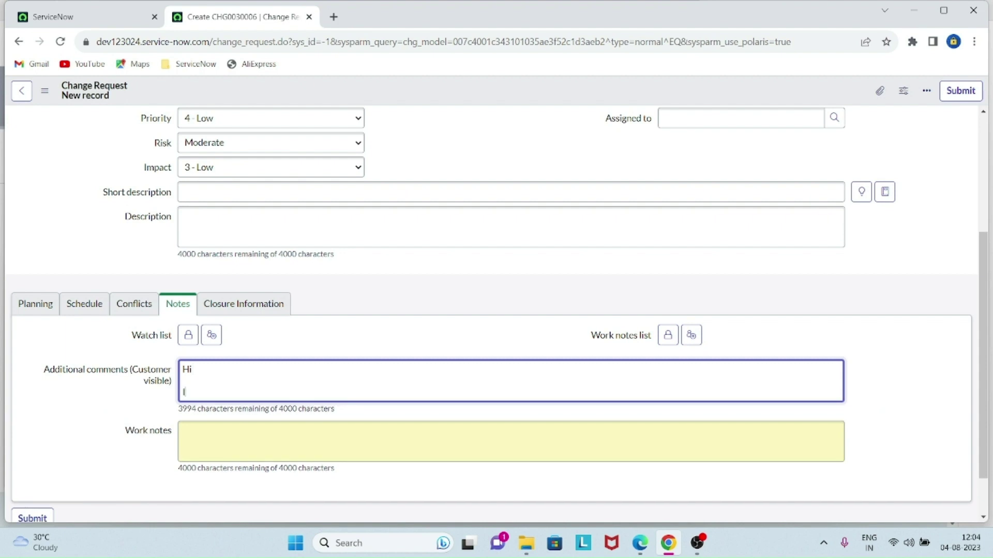
{"action": "type", "text": "I am ready to impele"}
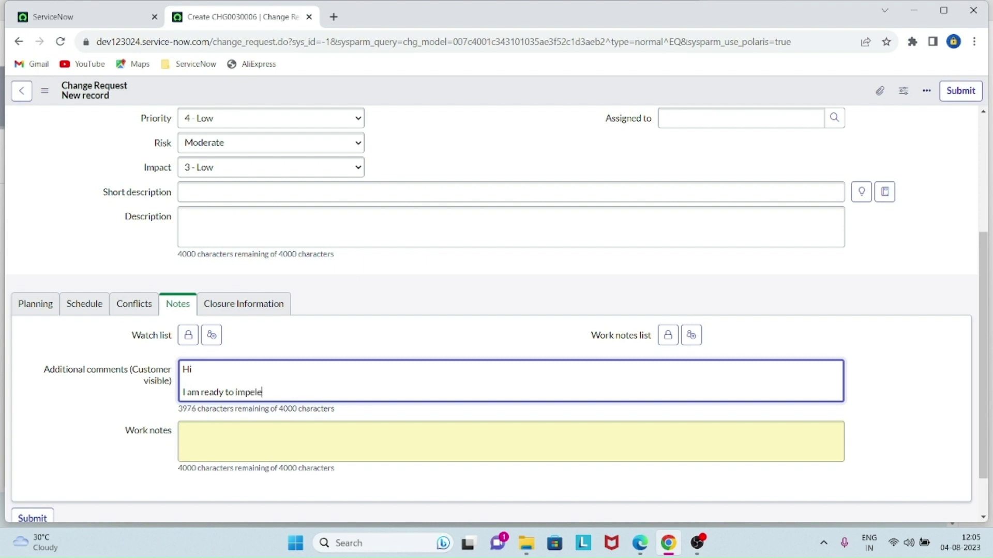
{"action": "key", "text": "BackSpace"}
{"action": "key", "text": "BackSpace"}
{"action": "key", "text": "BackSpace"}
{"action": "type", "text": "lement the SLA changes"}
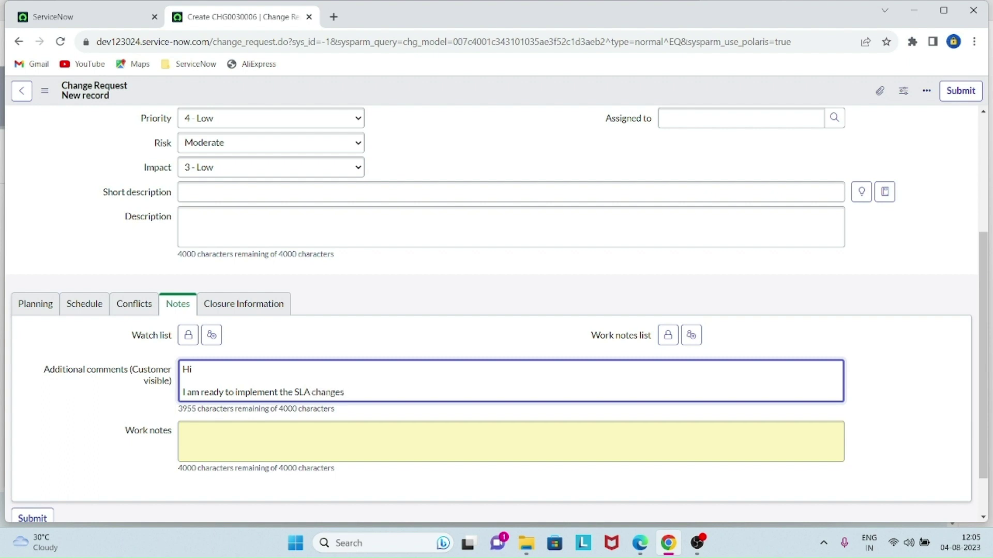
{"action": "type", "text": "."}
{"action": "key", "text": "Return"}
{"action": "key", "text": "Return"}
{"action": "type", "text": "Thanks"}
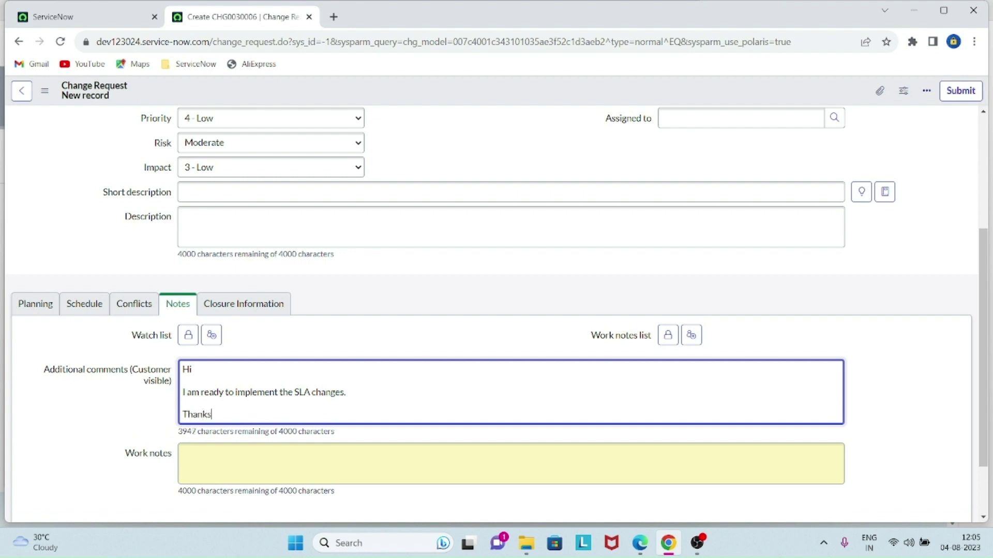
- Copy the same message into the work notes
{"action": "key", "text": "ctrl+a"}
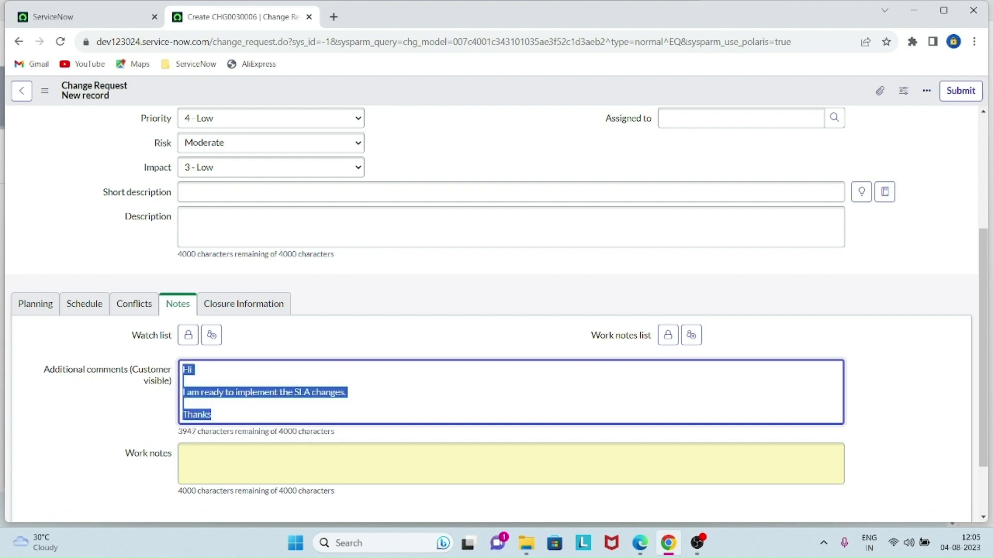
{"action": "type", "text": "c"}
{"action": "key", "text": "ctrl+z"}
{"action": "key", "text": "ctrl+c"}
{"action": "left_click", "coordinate": [511, 463]}
{"action": "key", "text": "ctrl+v"}
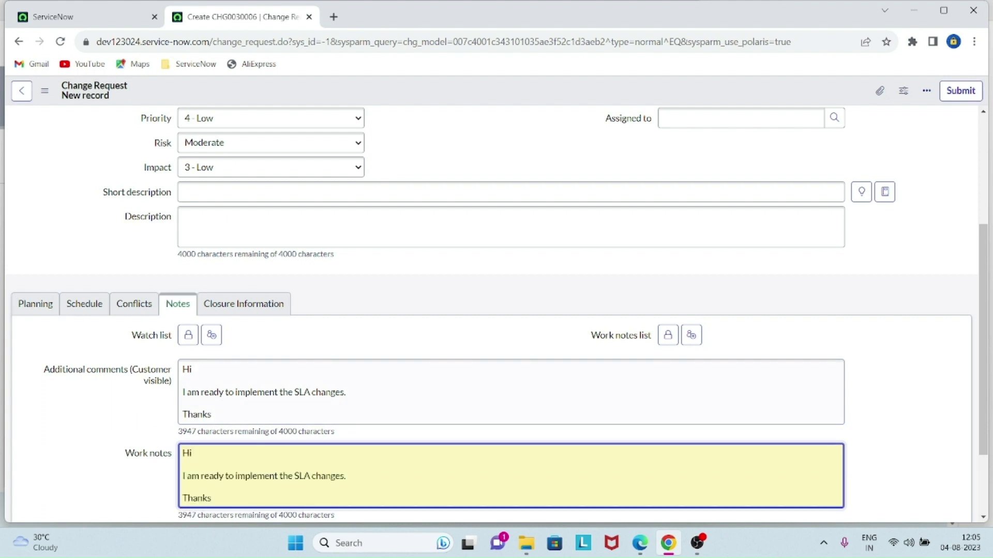
{"action": "left_click", "coordinate": [35, 304]}
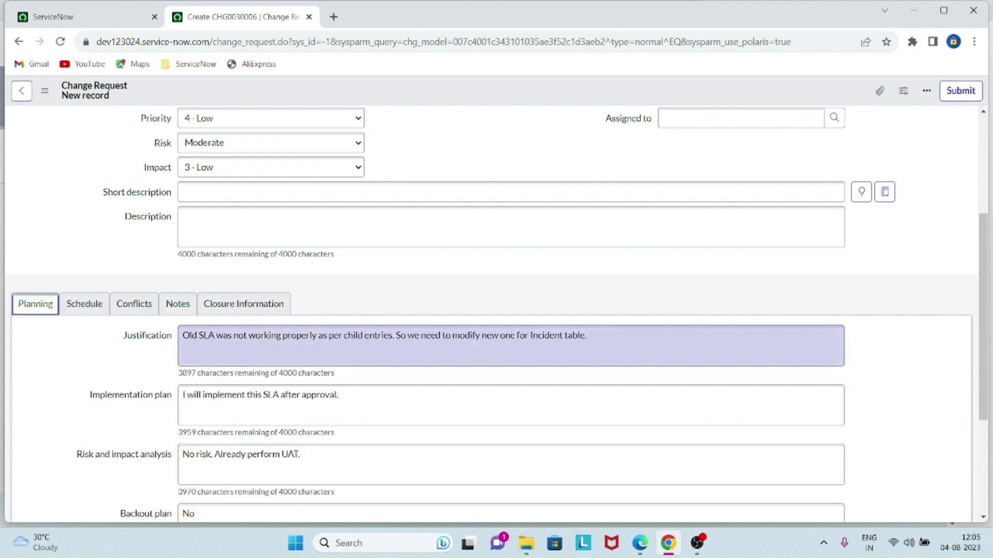
{"action": "left_click", "coordinate": [511, 192]}
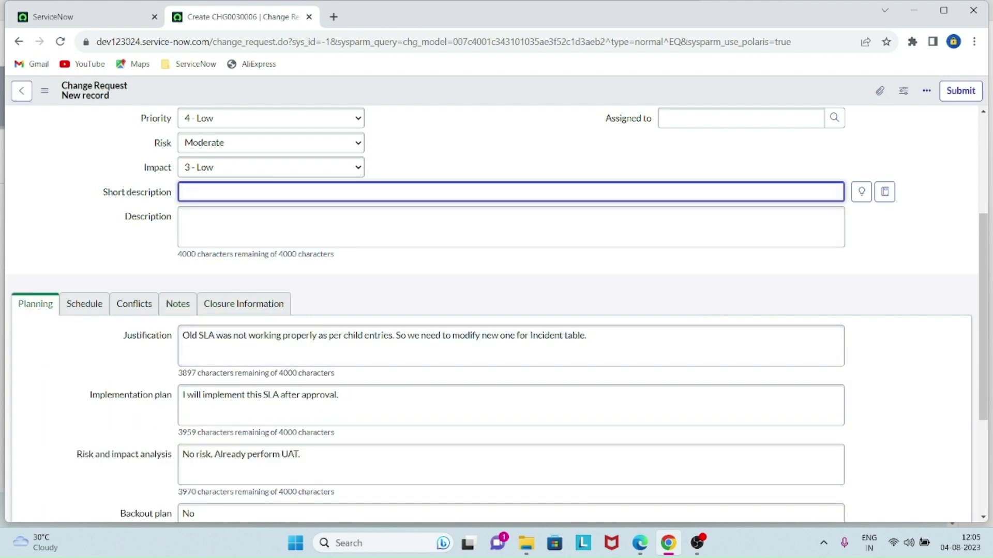
- Enter the short description 'SLA need to modify from previous one for INCIDENT table.'
{"action": "left_click", "coordinate": [127, 304]}
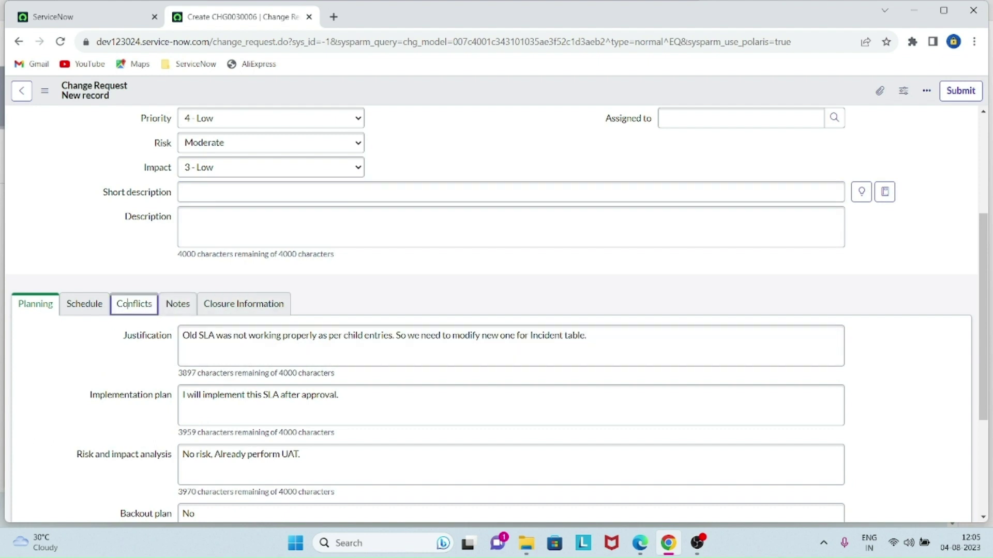
{"action": "left_click", "coordinate": [252, 192]}
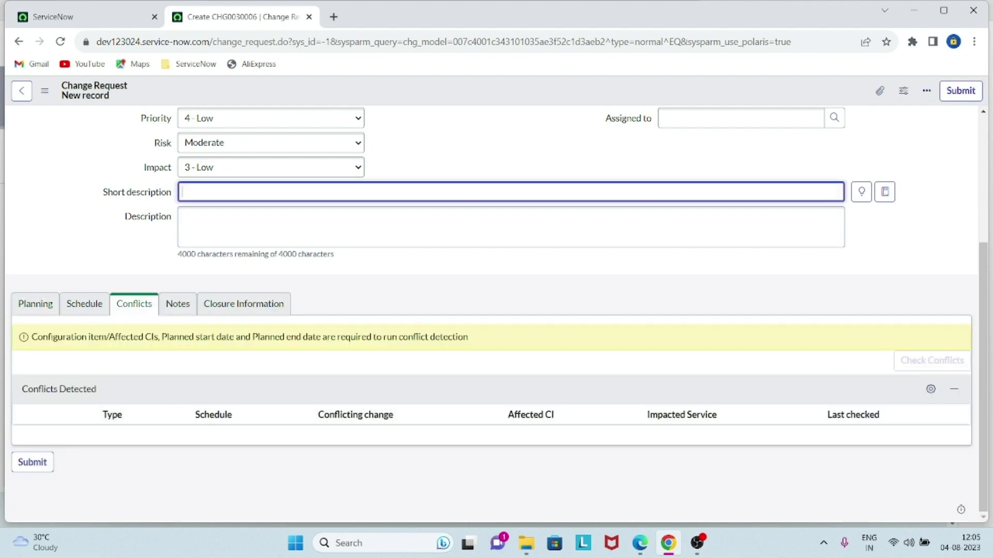
{"action": "type", "text": "S"}
{"action": "type", "text": "LA need to m"}
{"action": "type", "text": "ofi"}
{"action": "type", "text": "d"}
{"action": "key", "text": "BackSpace"}
{"action": "key", "text": "BackSpace"}
{"action": "key", "text": "BackSpace"}
{"action": "type", "text": "dify from"}
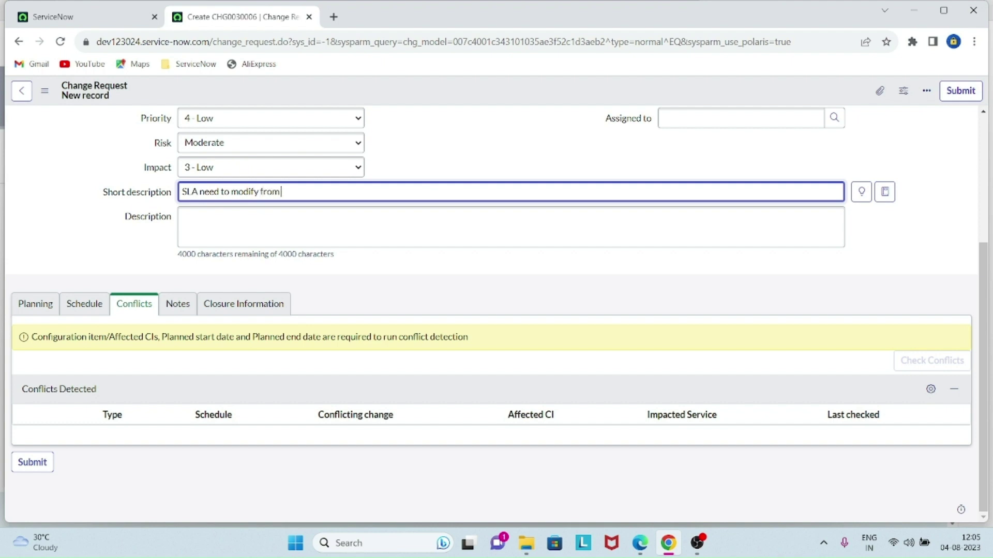
{"action": "type", "text": " previos"}
{"action": "key", "text": "BackSpace"}
{"action": "type", "text": "us one for INCIDENT"}
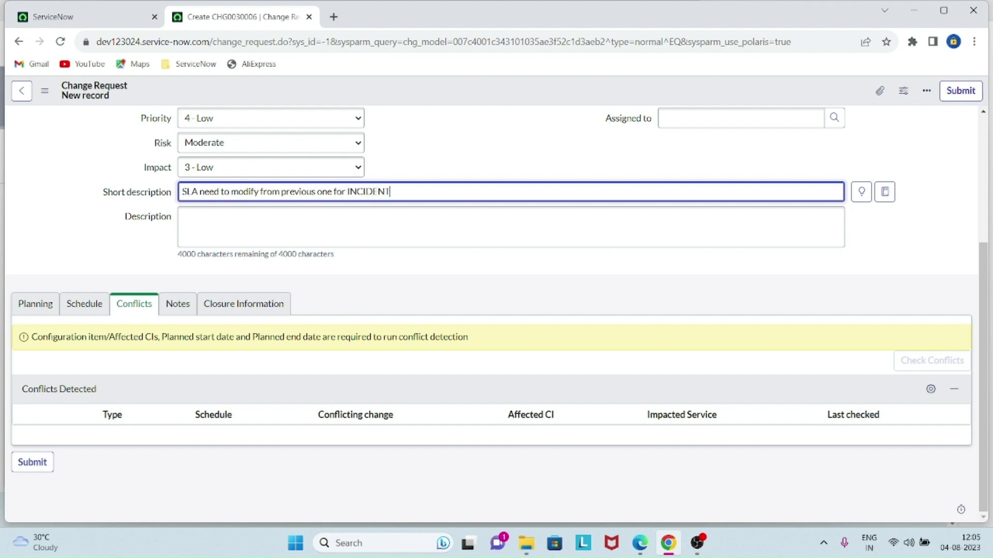
{"action": "type", "text": " table."}
- Paste the same sentence into the Description field
{"action": "key", "text": "ctrl+a"}
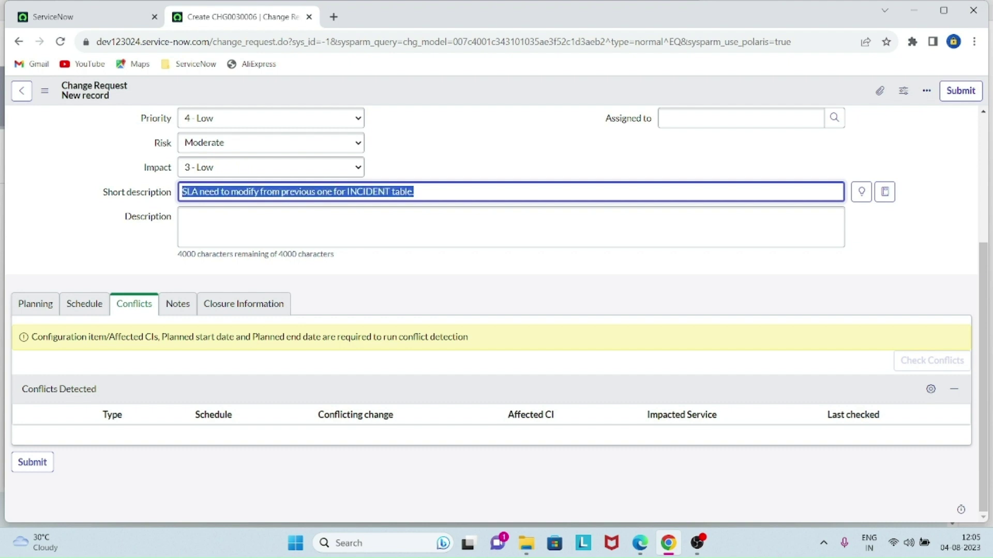
{"action": "left_click", "coordinate": [331, 227]}
{"action": "key", "text": "ctrl+v"}
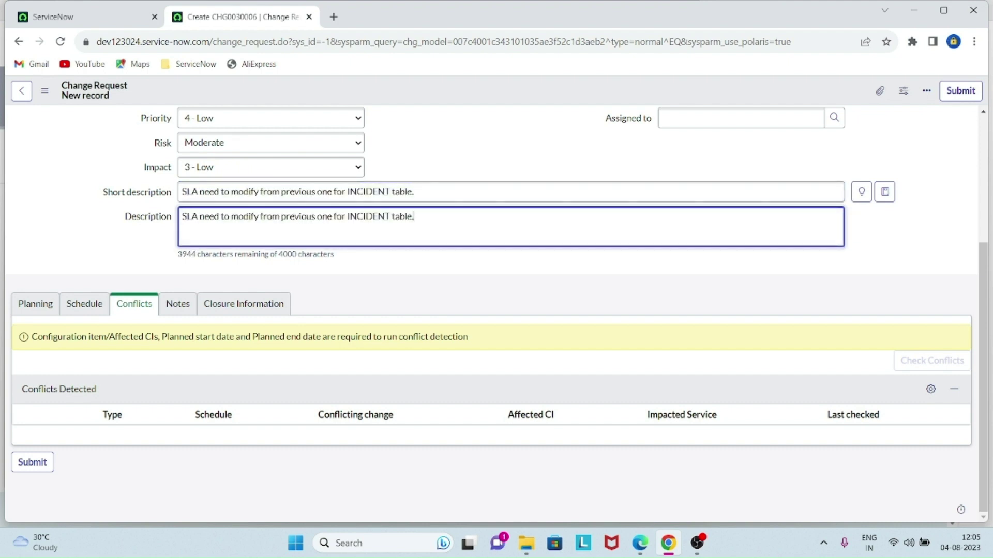
{"action": "left_click", "coordinate": [465, 271]}
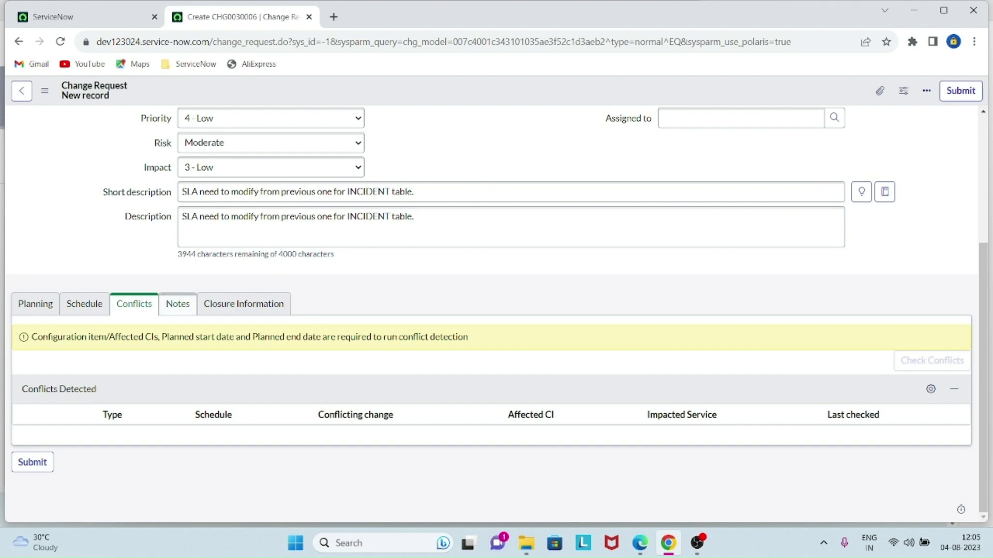
{"action": "left_click", "coordinate": [178, 304]}
{"action": "left_click", "coordinate": [35, 304]}
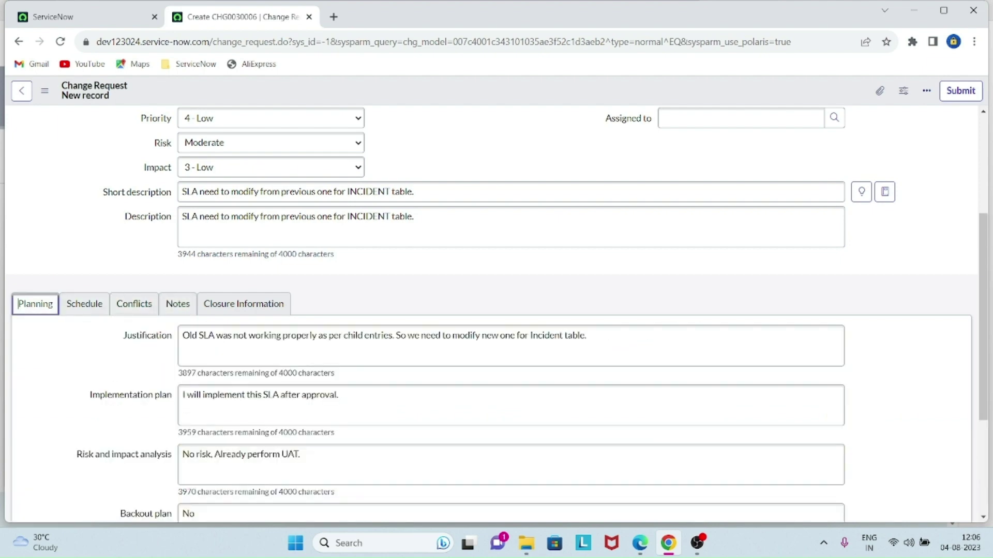
- Check the change request's attachments list, which is empty
{"action": "scroll", "coordinate": [491, 310], "scroll_direction": "up", "scroll_amount": 4}
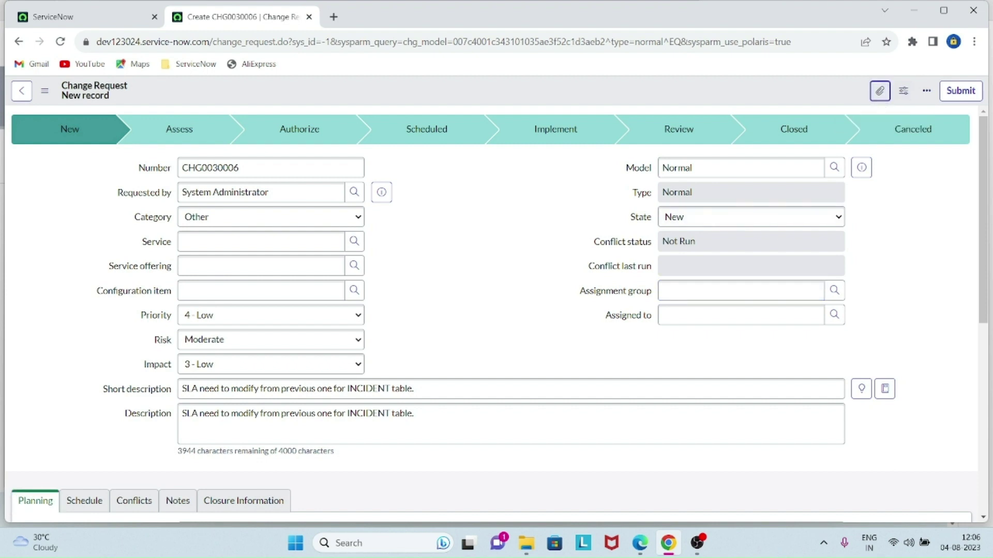
{"action": "left_click", "coordinate": [879, 91]}
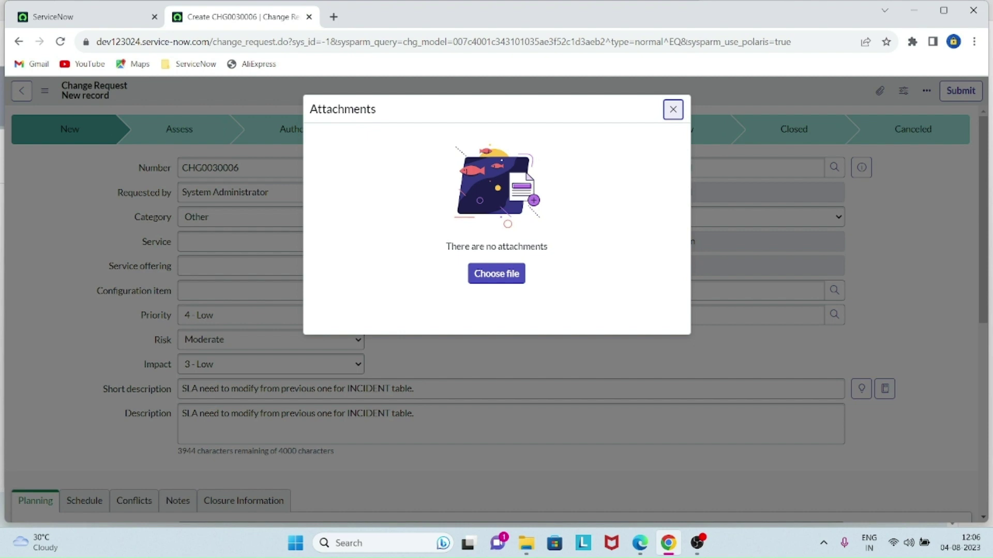
{"action": "left_click", "coordinate": [673, 109]}
- Review the short description and assignment group, then submit CHG0030006
{"action": "scroll", "coordinate": [497, 310], "scroll_direction": "down", "scroll_amount": 7}
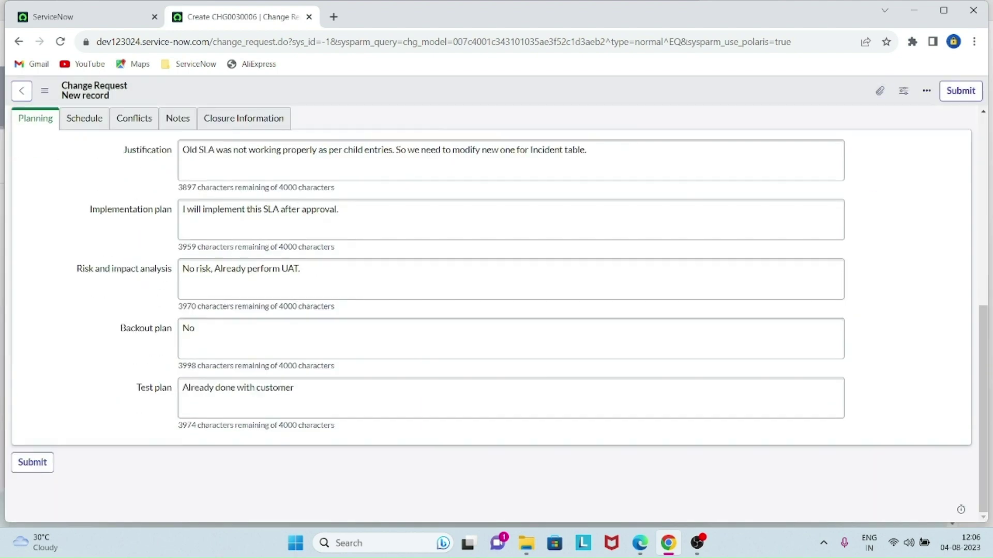
{"action": "scroll", "coordinate": [143, 241], "scroll_direction": "up", "scroll_amount": 7}
{"action": "scroll", "coordinate": [143, 242], "scroll_direction": "down", "scroll_amount": 3}
{"action": "scroll", "coordinate": [142, 241], "scroll_direction": "up", "scroll_amount": 3}
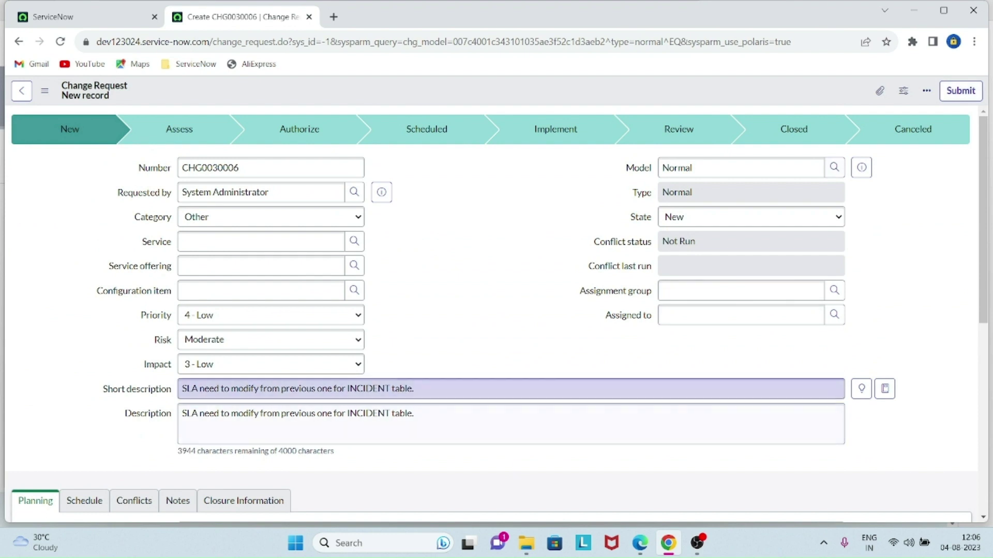
{"action": "left_click_drag", "start_coordinate": [420, 389], "coordinate": [180, 388]}
{"action": "key", "text": "ctrl+c"}
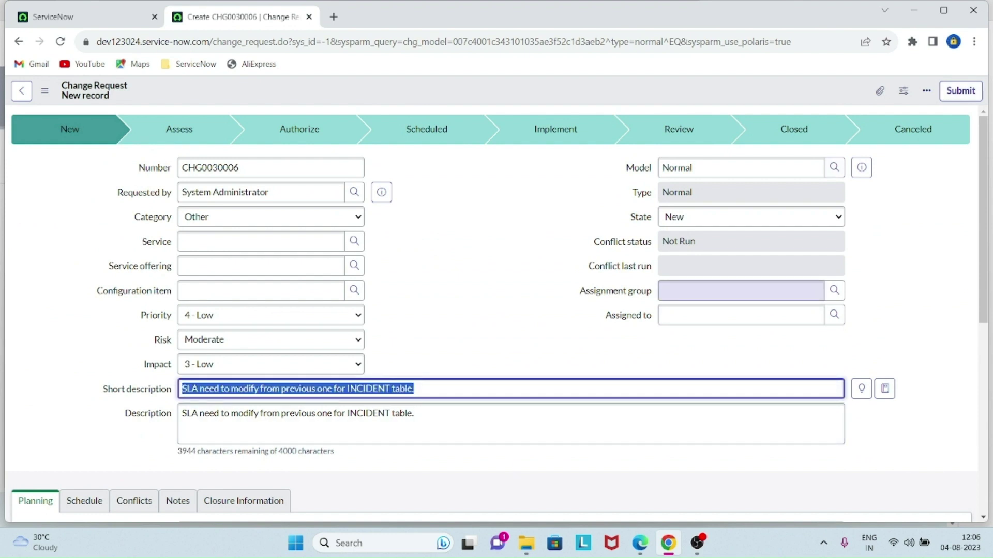
{"action": "left_click", "coordinate": [741, 290]}
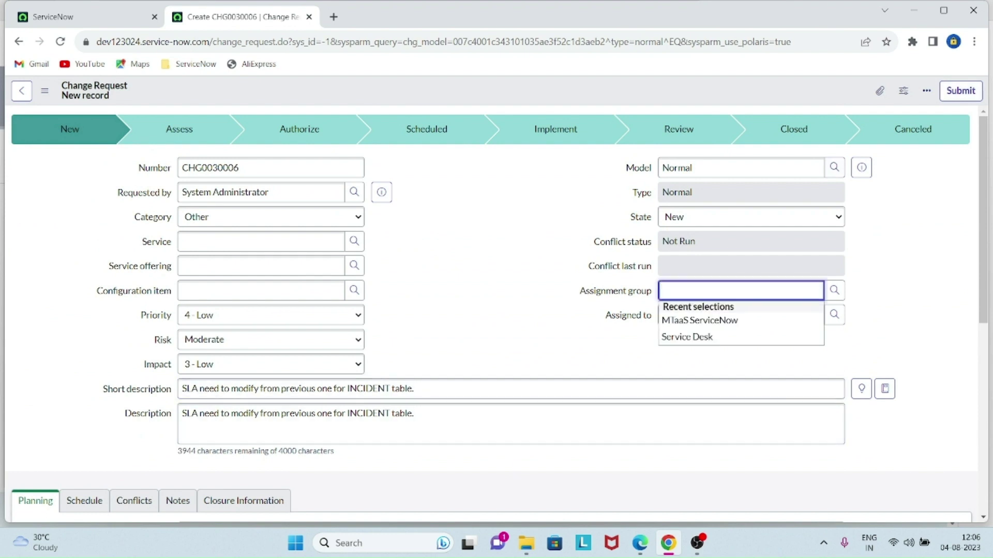
{"action": "left_click", "coordinate": [588, 266]}
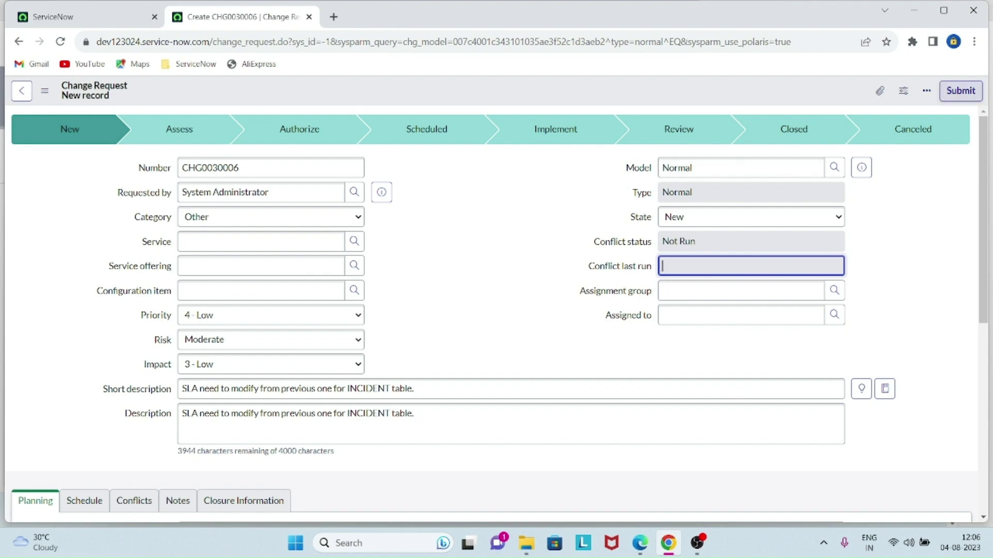
{"action": "left_click", "coordinate": [960, 90]}
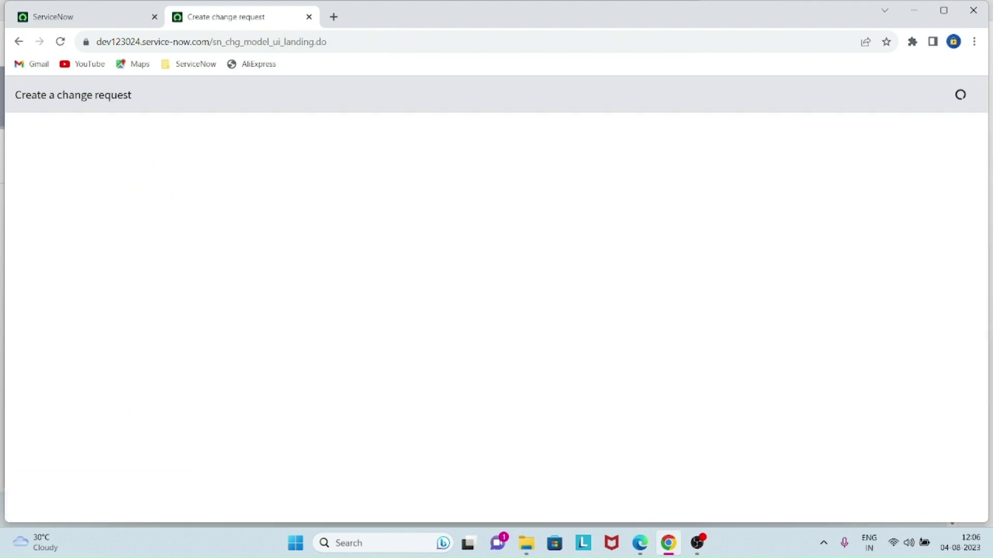
- Filter the open change requests list by the SLA short description and open CHG0030006
{"action": "left_click", "coordinate": [57, 17]}
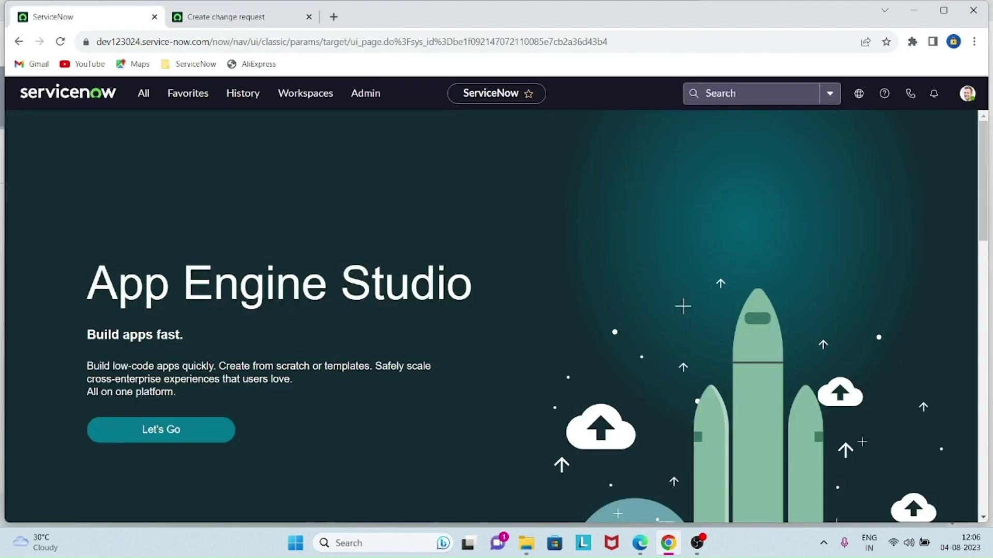
{"action": "left_click", "coordinate": [143, 93]}
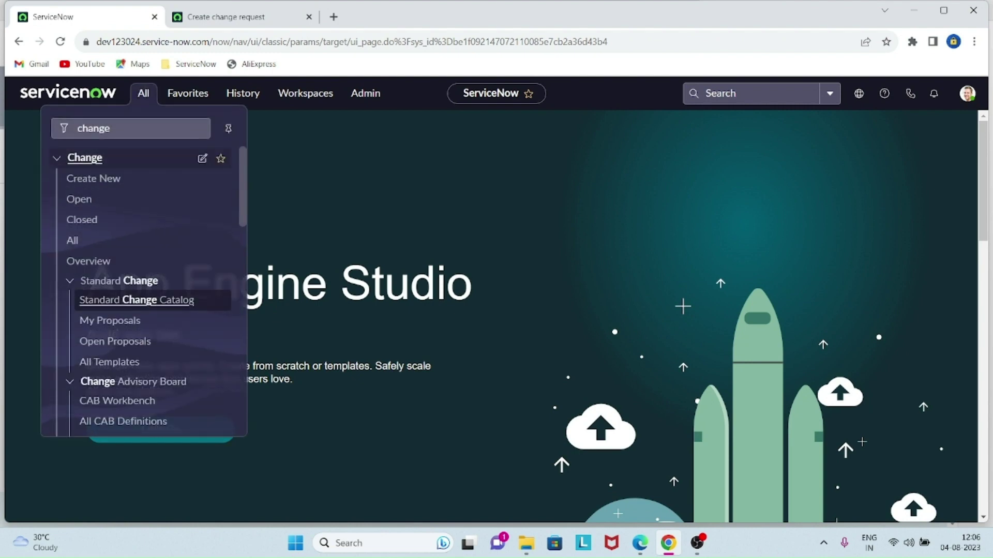
{"action": "middle_click", "coordinate": [79, 199]}
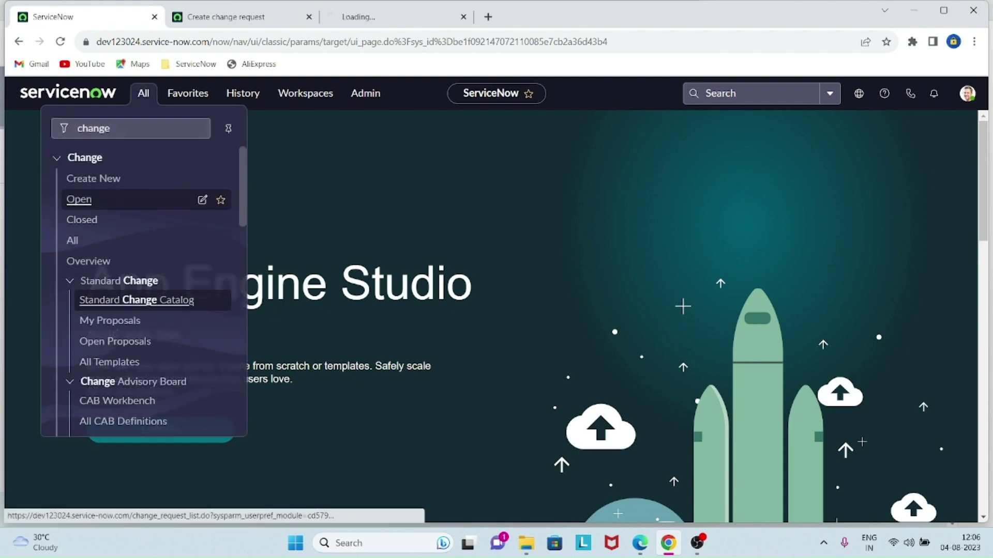
{"action": "left_click", "coordinate": [396, 17]}
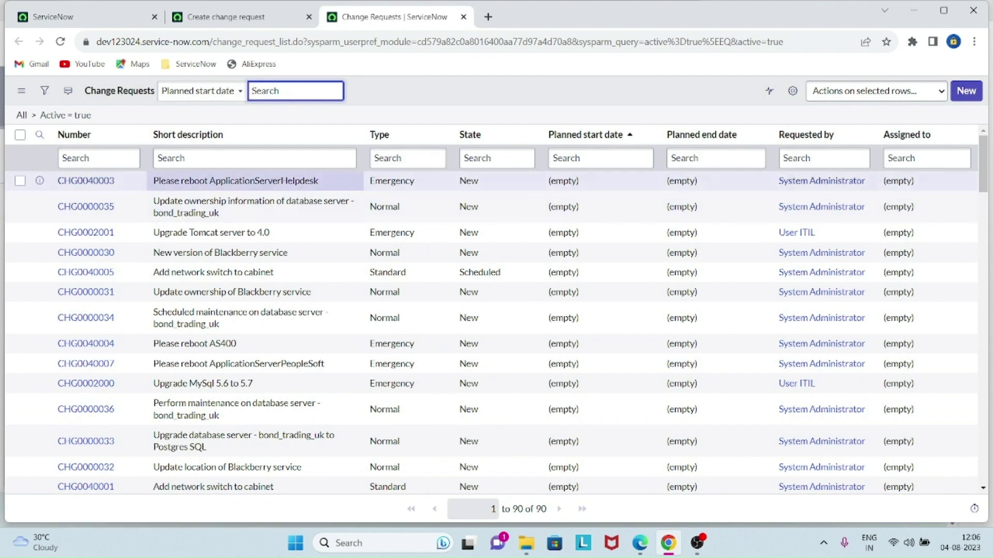
{"action": "left_click", "coordinate": [254, 158]}
{"action": "key", "text": "ctrl+v"}
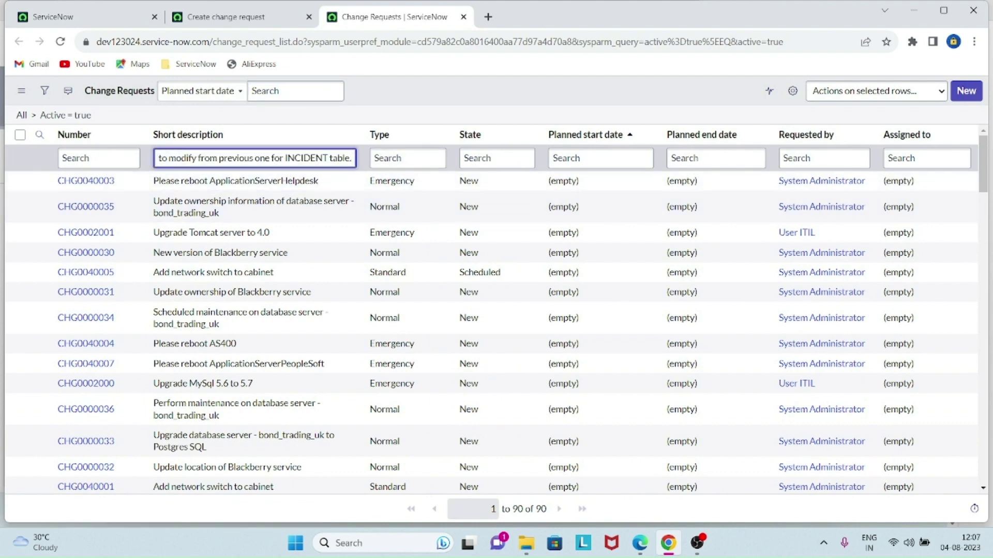
{"action": "key", "text": "Return"}
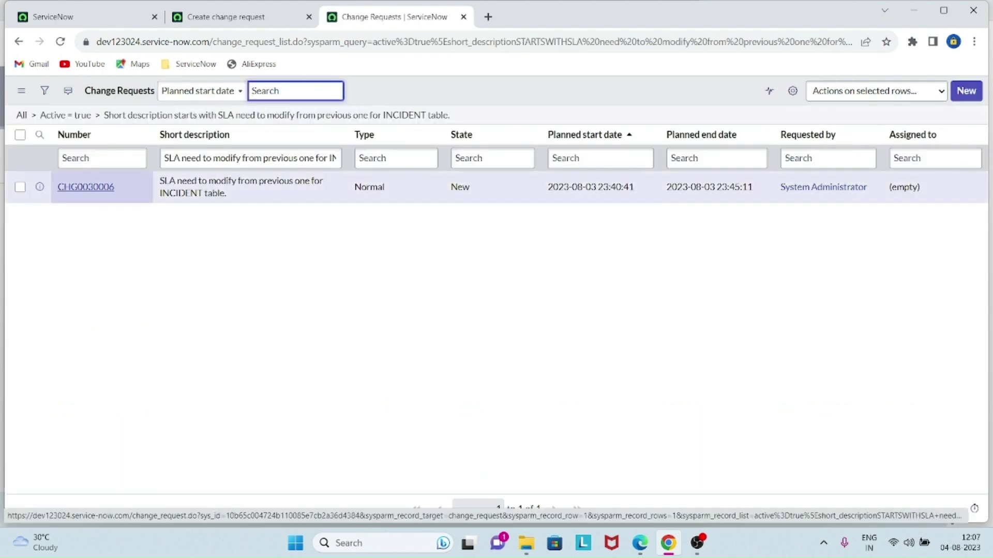
{"action": "middle_click", "coordinate": [85, 187]}
- Review CHG0030006's Schedule, Conflicts, Notes, Closure Information and Planning sections
{"action": "key", "text": "ctrl+Tab"}
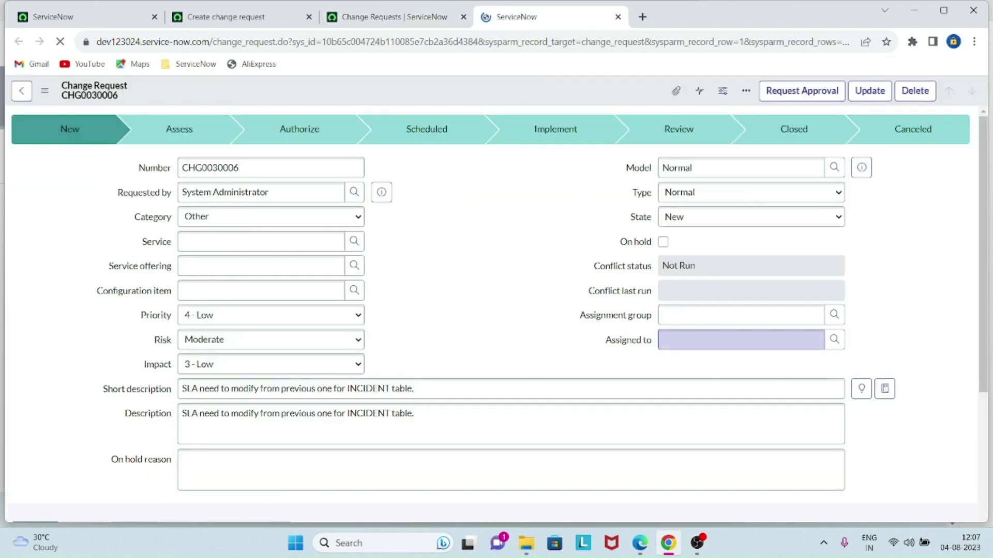
{"action": "scroll", "coordinate": [491, 315], "scroll_direction": "down", "scroll_amount": 17}
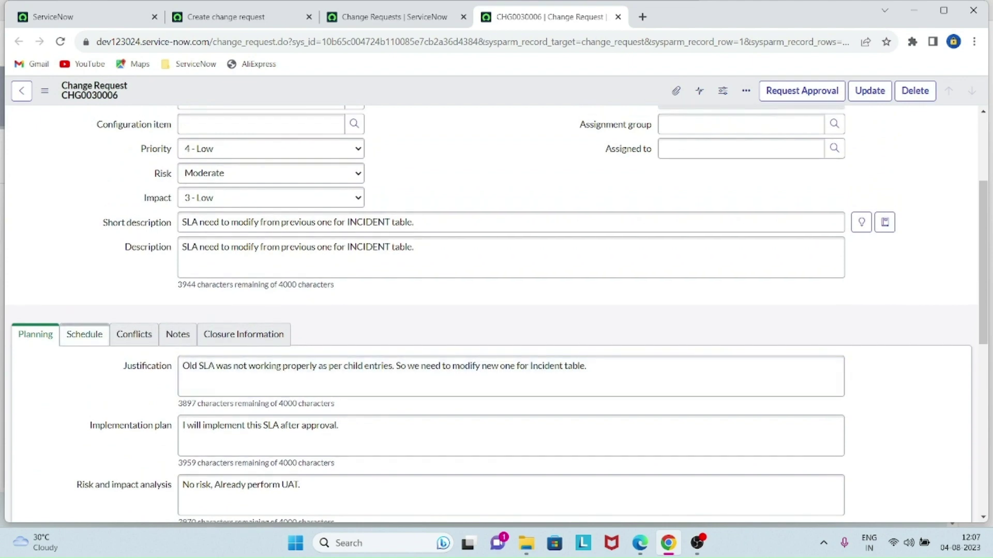
{"action": "left_click", "coordinate": [76, 335]}
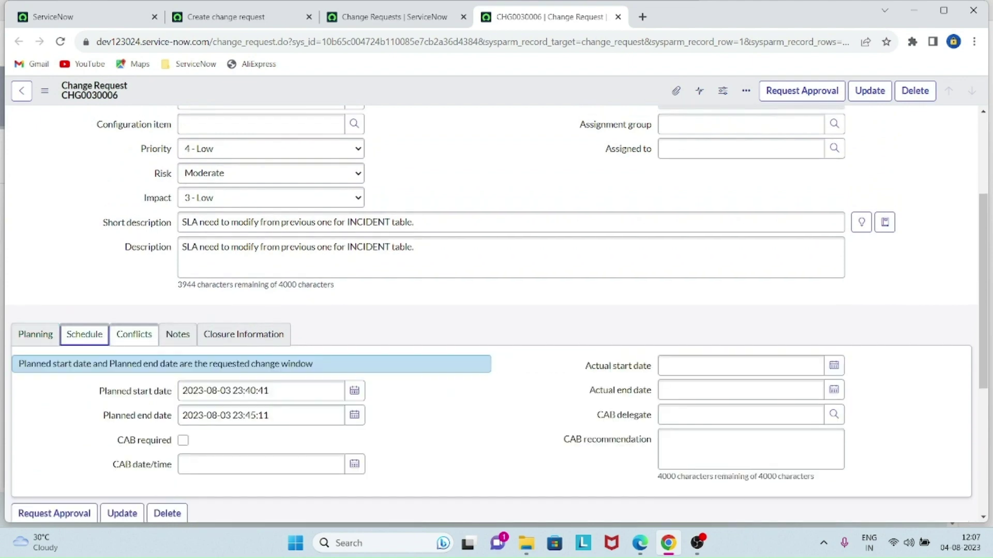
{"action": "left_click", "coordinate": [134, 334]}
{"action": "left_click", "coordinate": [184, 334]}
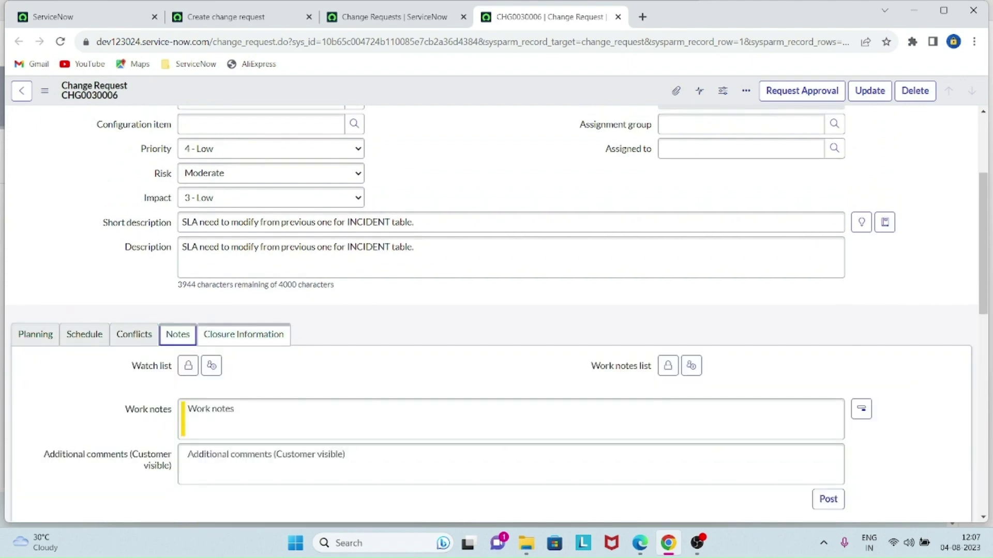
{"action": "left_click", "coordinate": [243, 334]}
{"action": "left_click", "coordinate": [35, 335]}
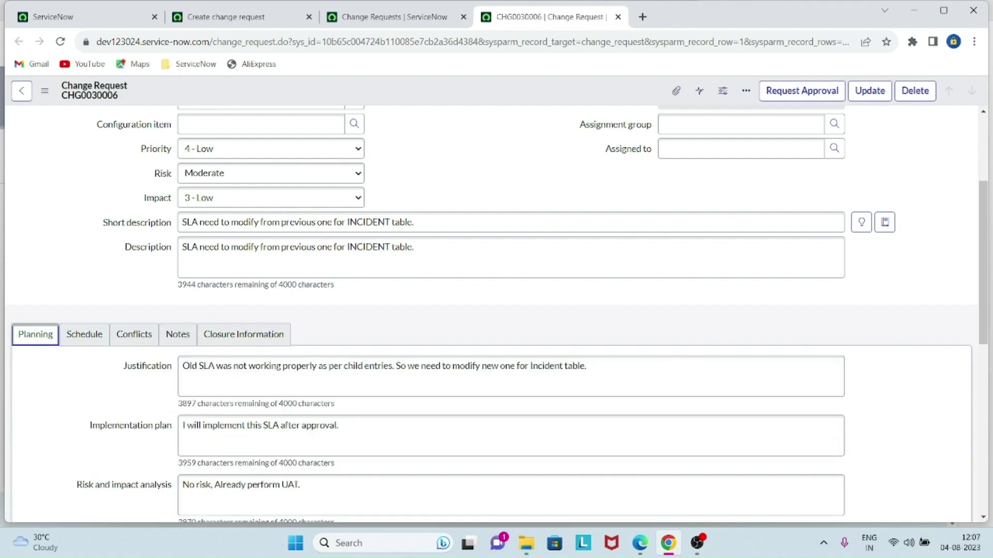
{"action": "scroll", "coordinate": [35, 334], "scroll_direction": "down", "scroll_amount": 4}
{"action": "scroll", "coordinate": [35, 335], "scroll_direction": "up", "scroll_amount": 8}
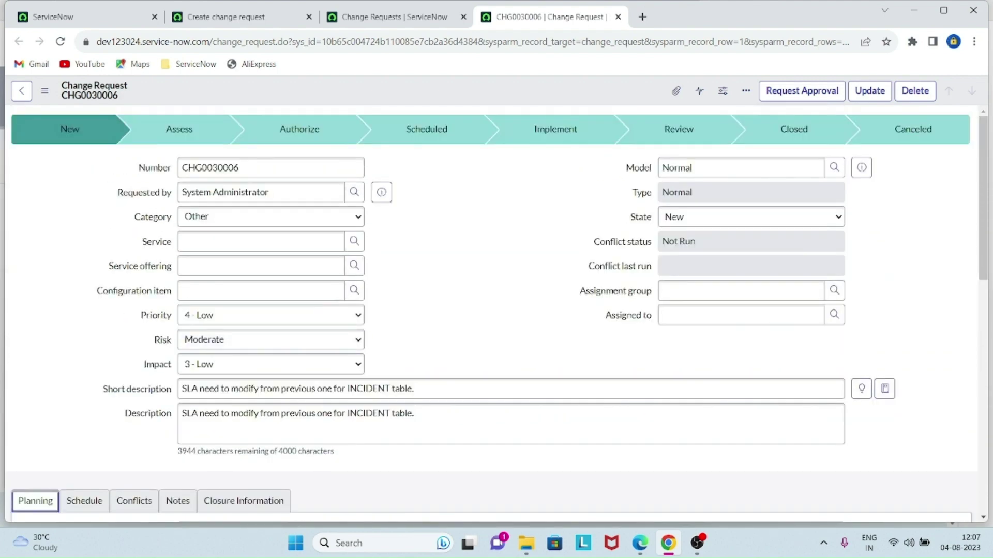
{"action": "left_click", "coordinate": [589, 266]}
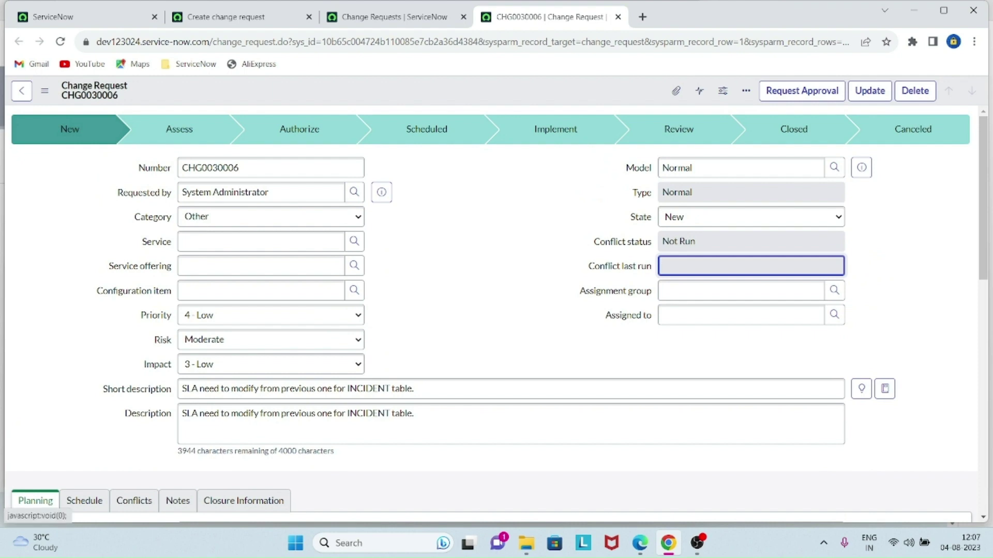
{"action": "left_click", "coordinate": [96, 291]}
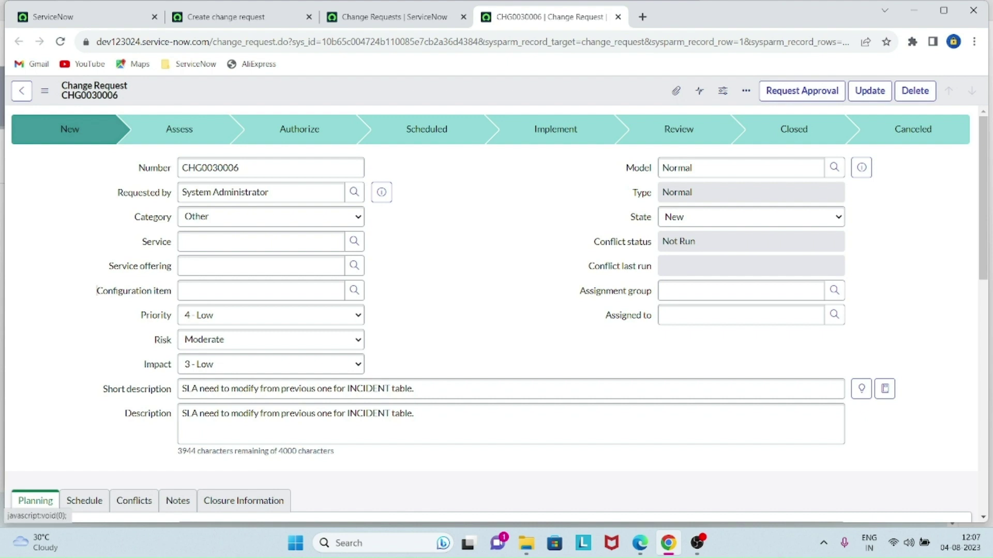
- Set CHG0030006's Assignment group to Service Desk
{"action": "left_click", "coordinate": [741, 291]}
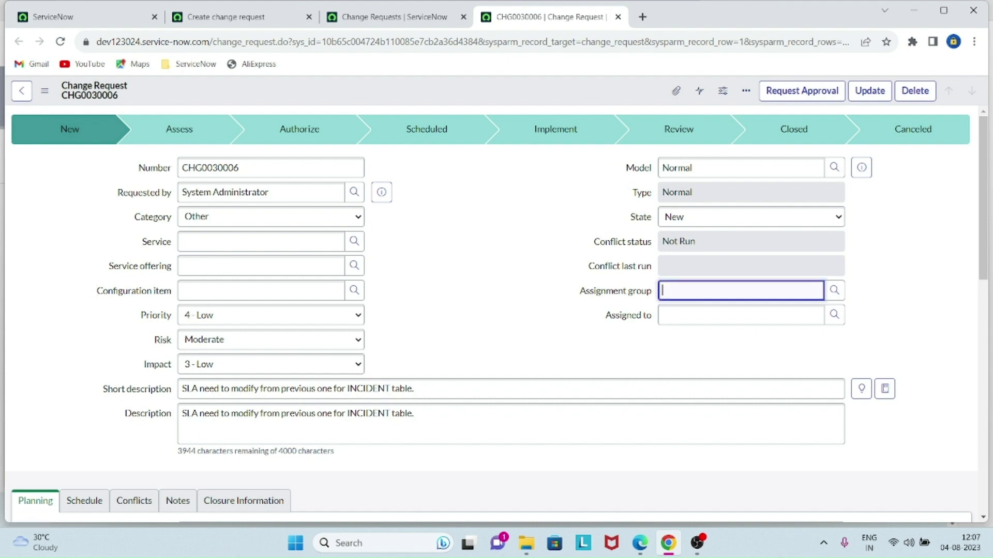
{"action": "type", "text": "Serv"}
{"action": "key", "text": "Down"}
{"action": "key", "text": "Return"}
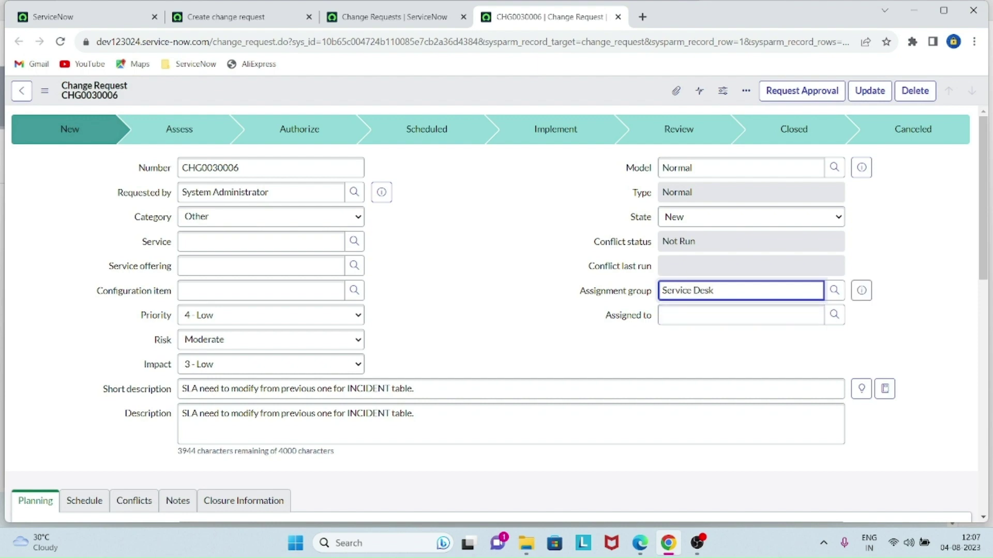
{"action": "scroll", "coordinate": [491, 311], "scroll_direction": "down", "scroll_amount": 10}
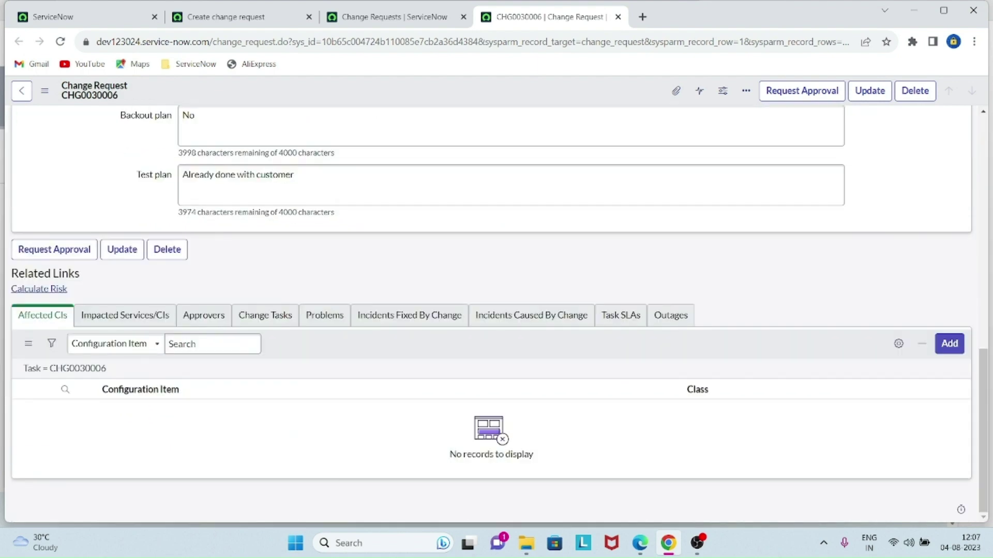
{"action": "scroll", "coordinate": [491, 310], "scroll_direction": "up", "scroll_amount": 10}
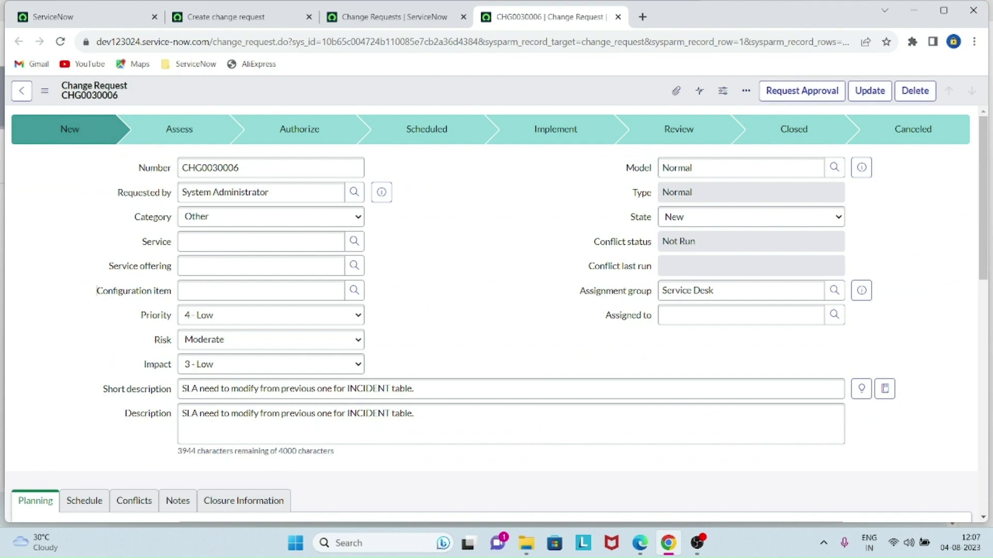
- Save the change request and request its approval
{"action": "right_click", "coordinate": [581, 93]}
{"action": "left_click", "coordinate": [605, 102]}
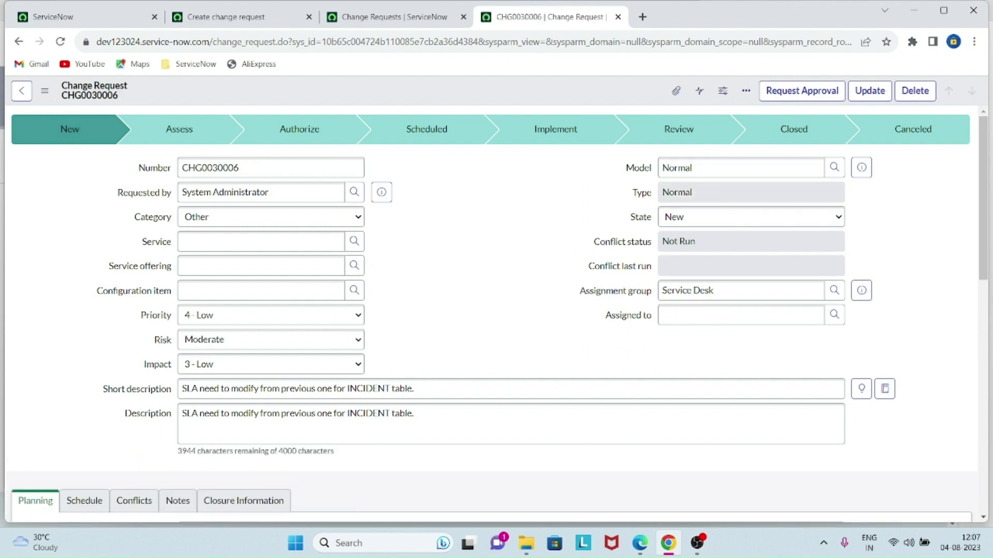
{"action": "scroll", "coordinate": [496, 310], "scroll_direction": "down", "scroll_amount": 15}
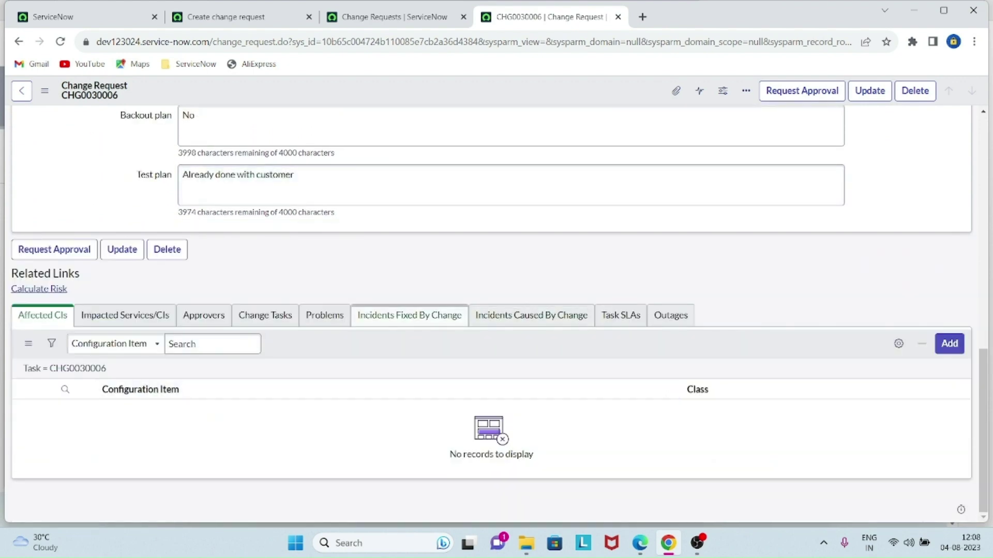
{"action": "scroll", "coordinate": [408, 316], "scroll_direction": "up", "scroll_amount": 15}
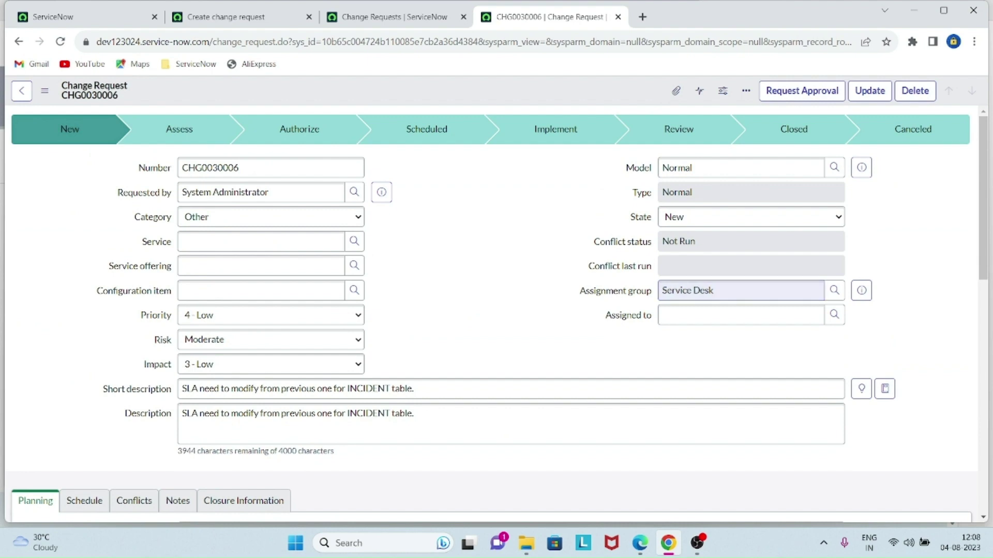
{"action": "left_click", "coordinate": [802, 91]}
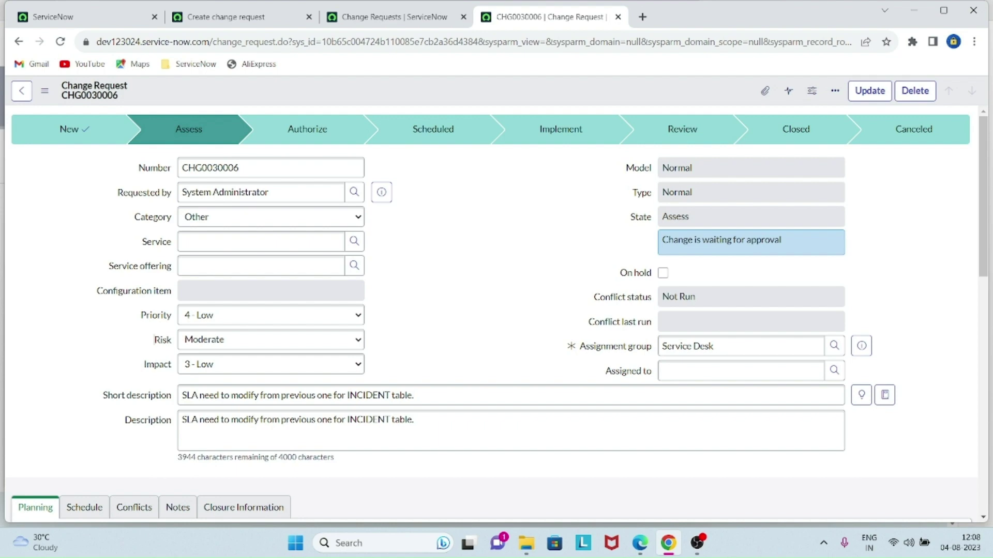
- Show the three pending requests in the Approvers (3) related list
{"action": "scroll", "coordinate": [497, 310], "scroll_direction": "down", "scroll_amount": 15}
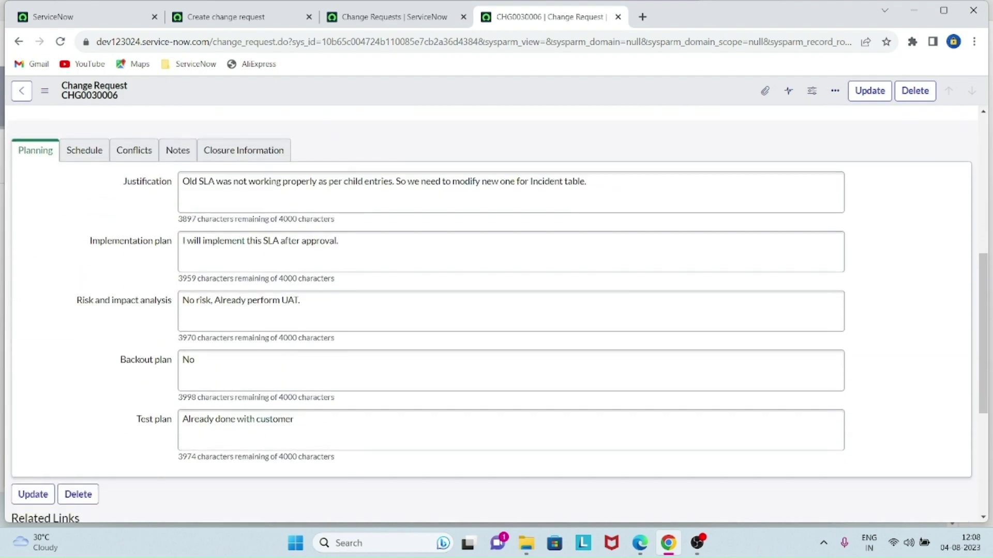
{"action": "scroll", "coordinate": [310, 257], "scroll_direction": "down", "scroll_amount": 3}
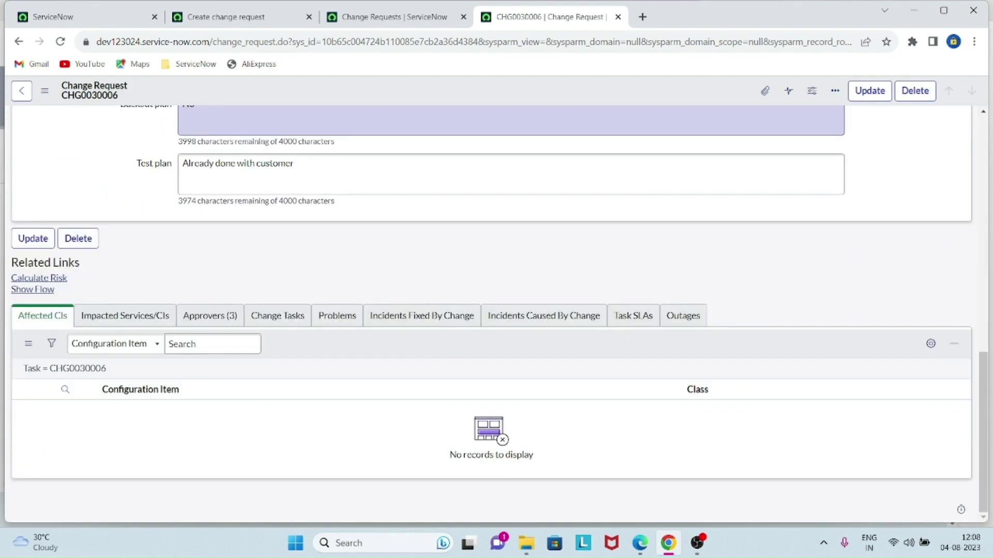
{"action": "left_click", "coordinate": [210, 315]}
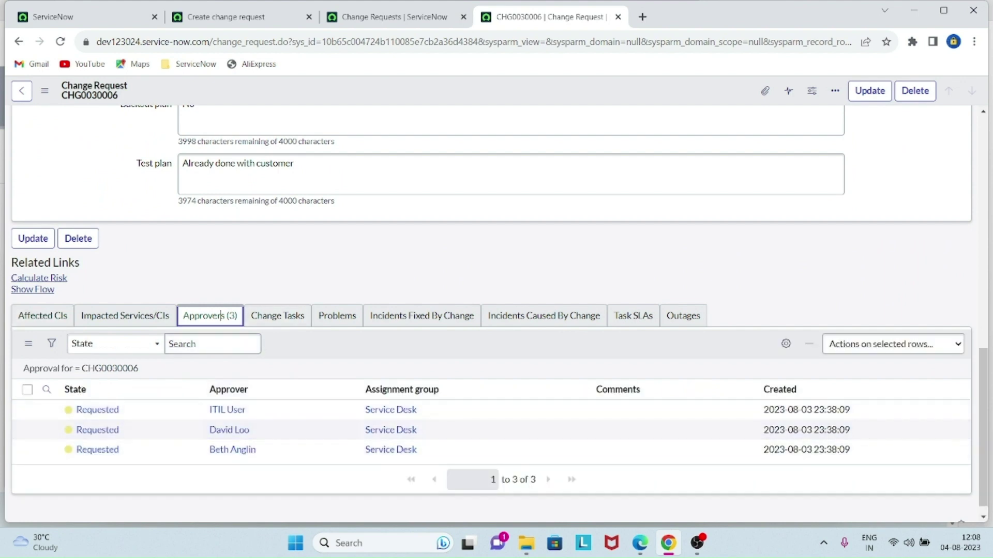
{"action": "scroll", "coordinate": [222, 316], "scroll_direction": "up", "scroll_amount": 10}
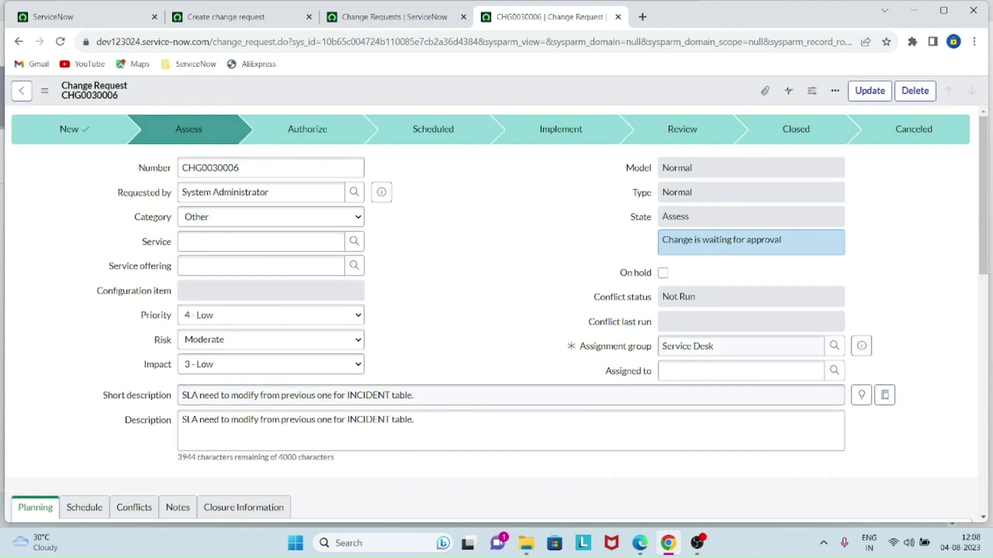
- Approve the first Requested row in the Approvers list
{"action": "scroll", "coordinate": [223, 301], "scroll_direction": "down", "scroll_amount": 10}
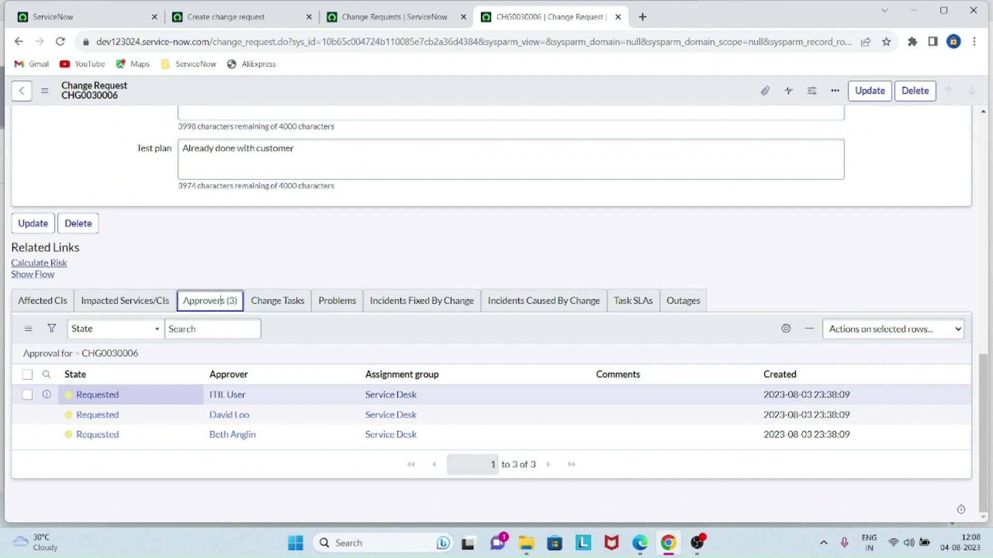
{"action": "right_click", "coordinate": [121, 396]}
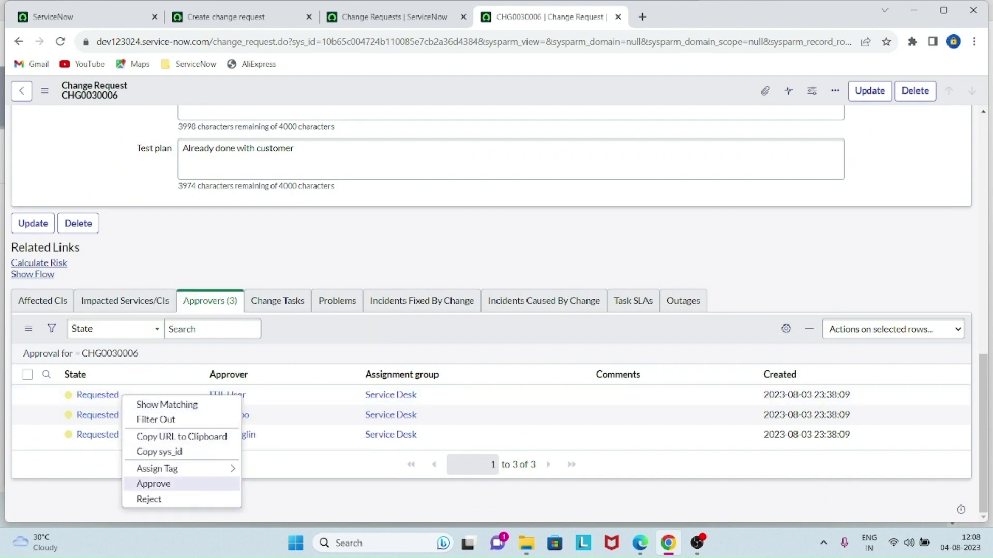
{"action": "left_click", "coordinate": [153, 483]}
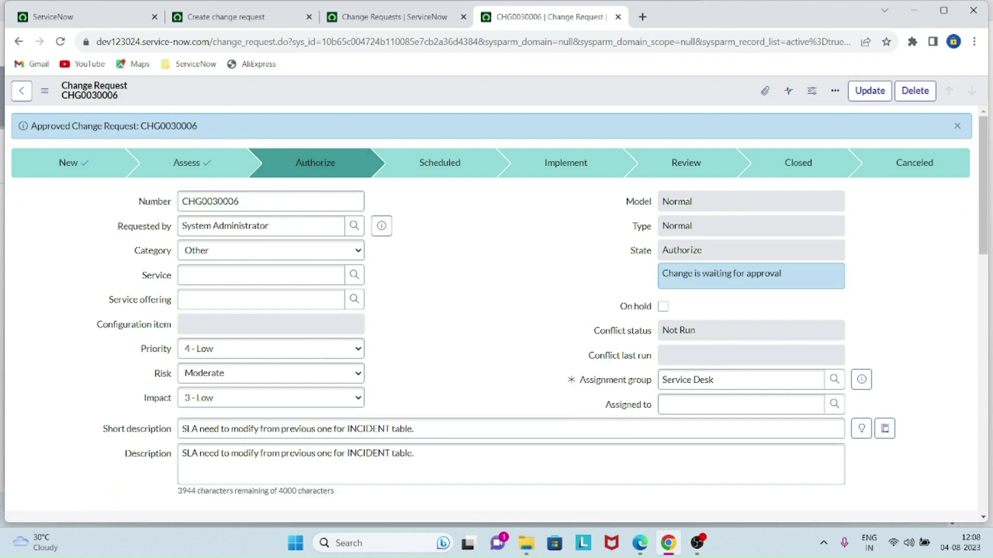
- Approve the first Requested CAB Approval row in Approvers (9)
{"action": "scroll", "coordinate": [496, 310], "scroll_direction": "down", "scroll_amount": 15}
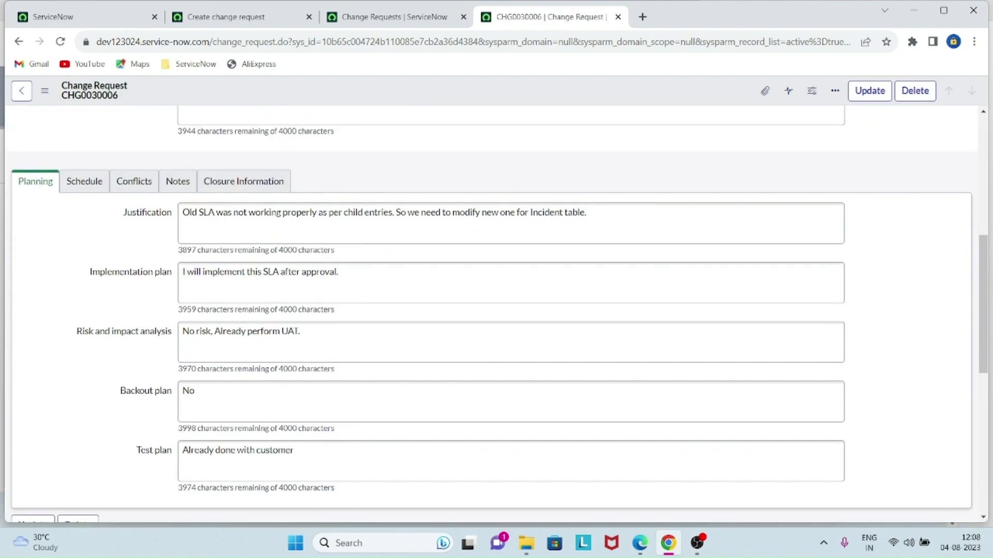
{"action": "scroll", "coordinate": [497, 310], "scroll_direction": "down", "scroll_amount": 1}
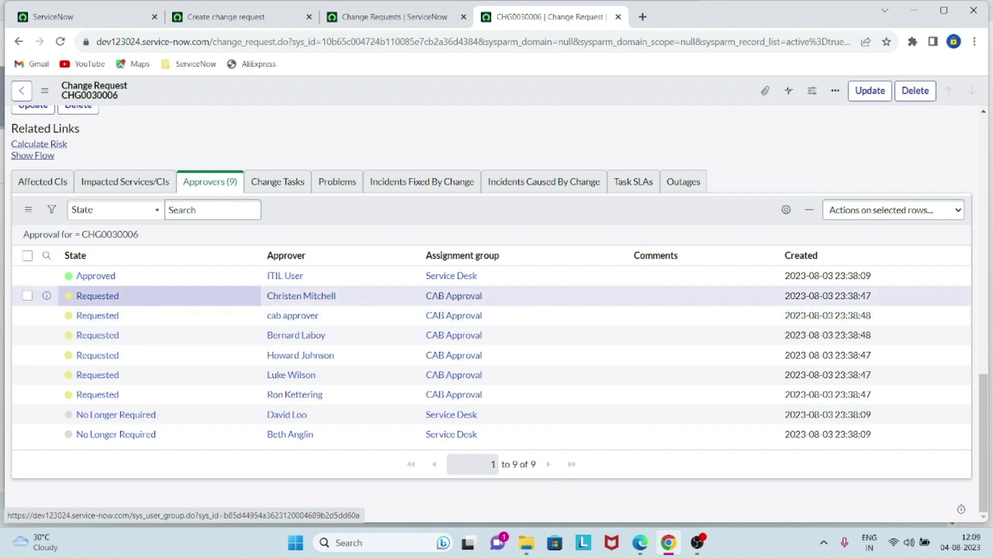
{"action": "right_click", "coordinate": [140, 298]}
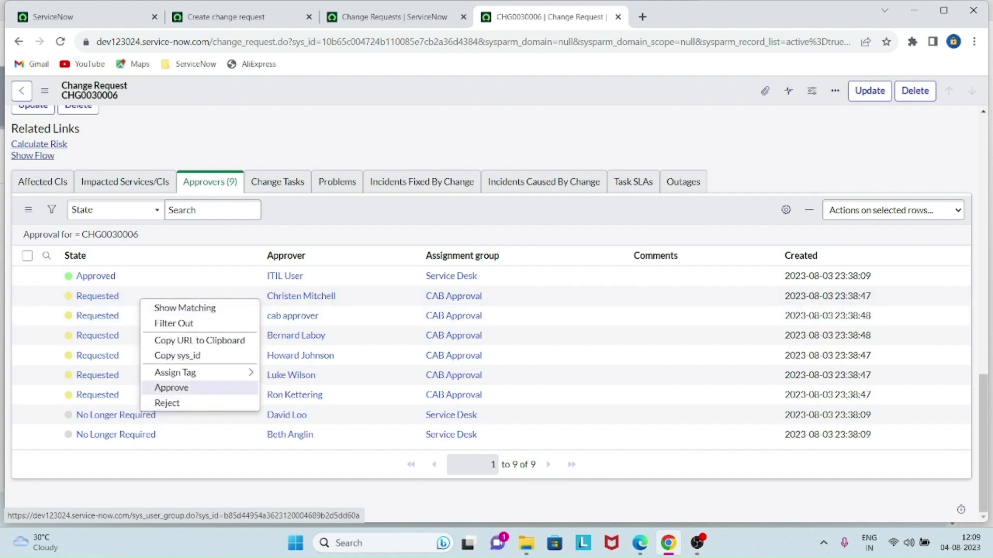
{"action": "left_click", "coordinate": [176, 388]}
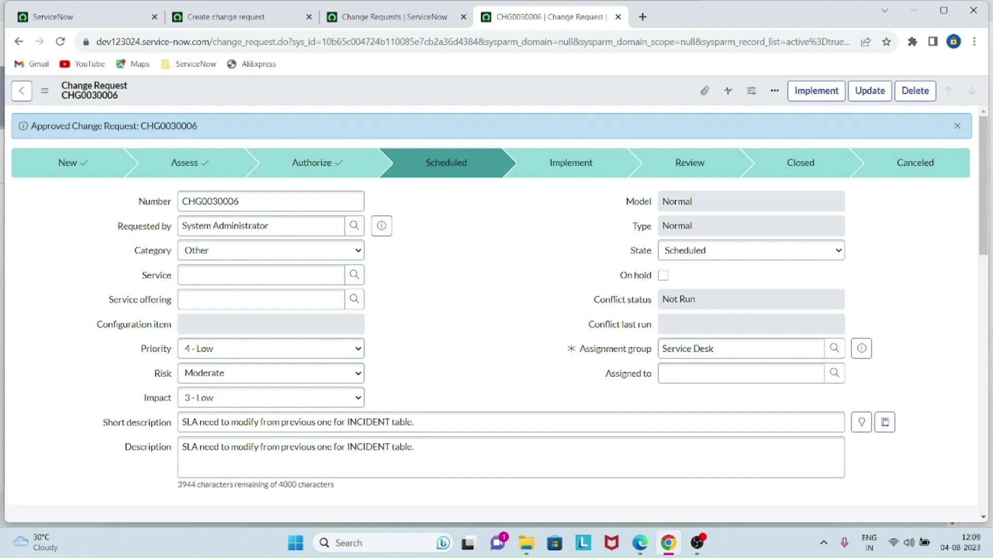
- Check the approvers, then move CHG0030006 from Scheduled into Implement
{"action": "scroll", "coordinate": [394, 270], "scroll_direction": "down", "scroll_amount": 15}
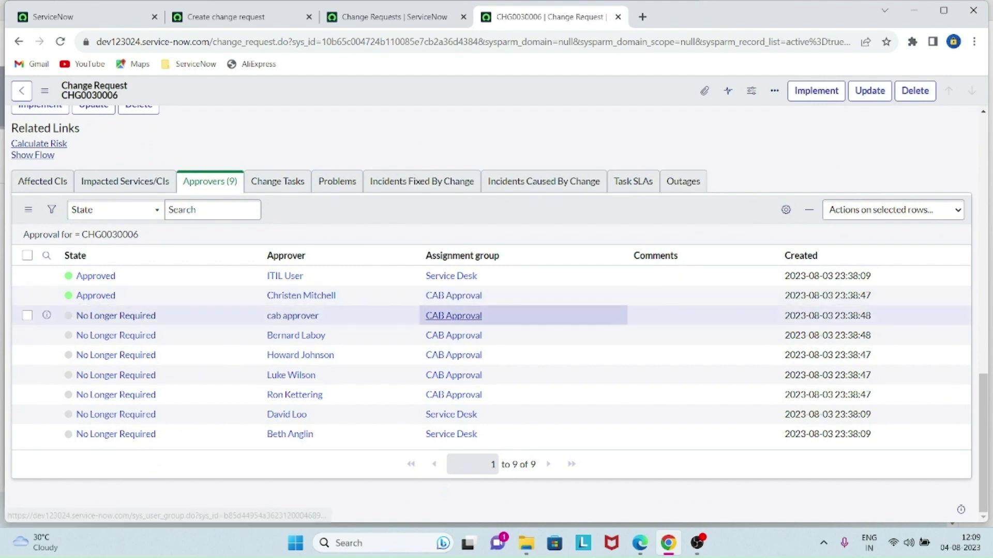
{"action": "scroll", "coordinate": [395, 270], "scroll_direction": "up", "scroll_amount": 15}
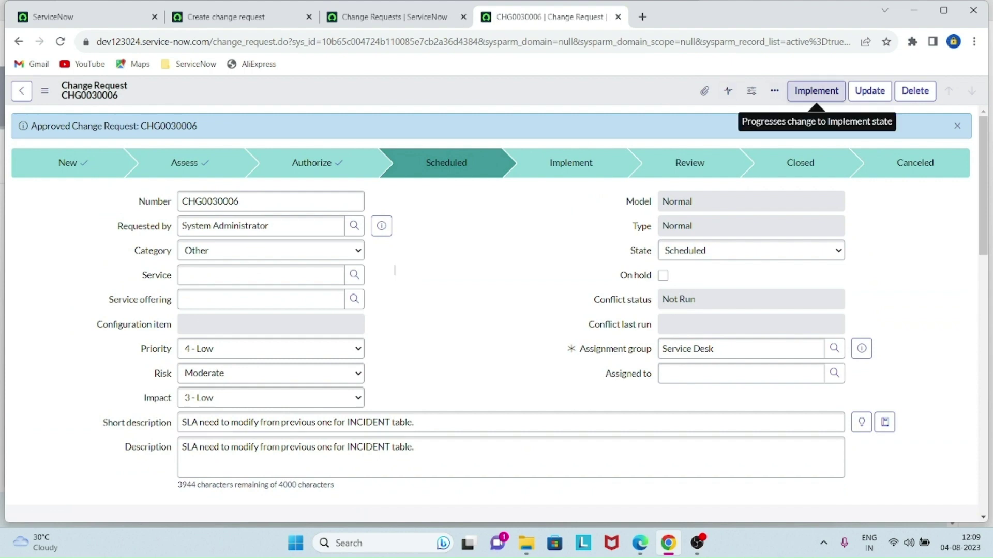
{"action": "left_click", "coordinate": [816, 91]}
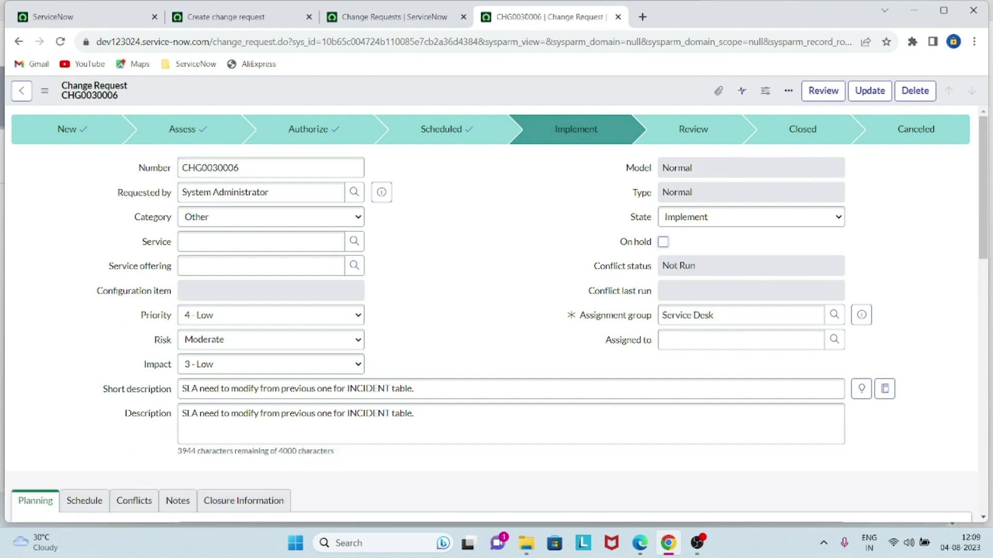
- Show Change Tasks (2) and open CTASK0010006 and CTASK0010007 in new tabs
{"action": "scroll", "coordinate": [491, 311], "scroll_direction": "down", "scroll_amount": 3}
{"action": "scroll", "coordinate": [496, 310], "scroll_direction": "down", "scroll_amount": 10}
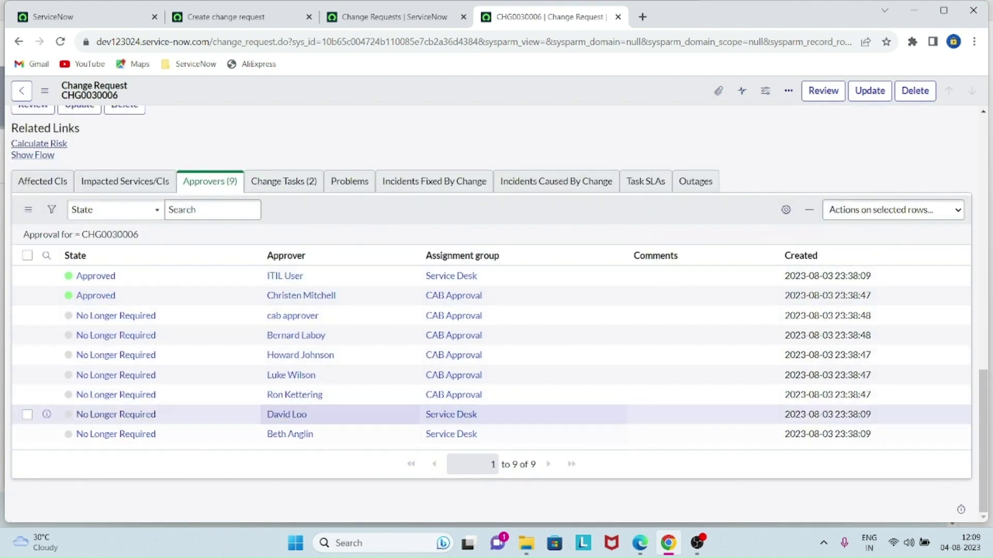
{"action": "left_click", "coordinate": [287, 182]}
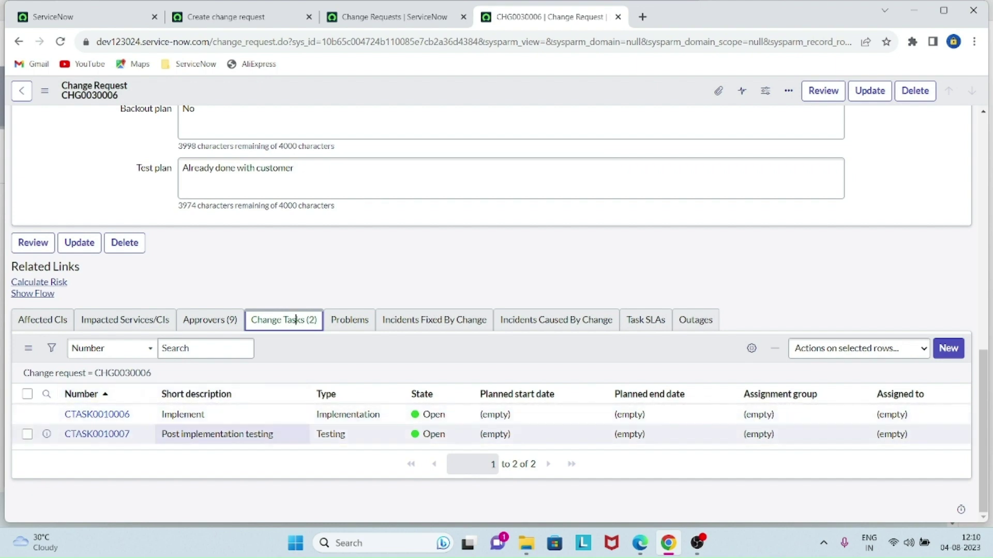
{"action": "scroll", "coordinate": [310, 434], "scroll_direction": "up", "scroll_amount": 15}
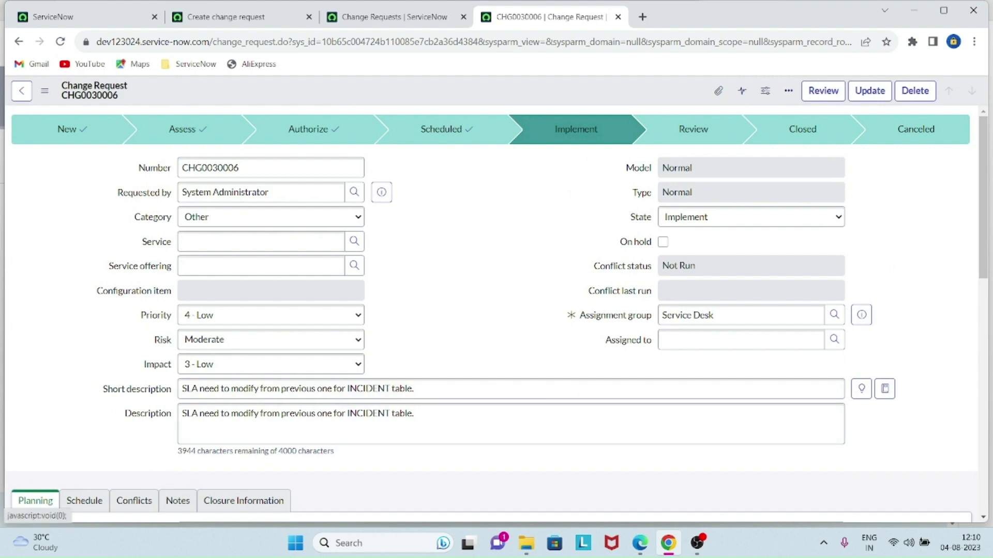
{"action": "scroll", "coordinate": [295, 320], "scroll_direction": "down", "scroll_amount": 15}
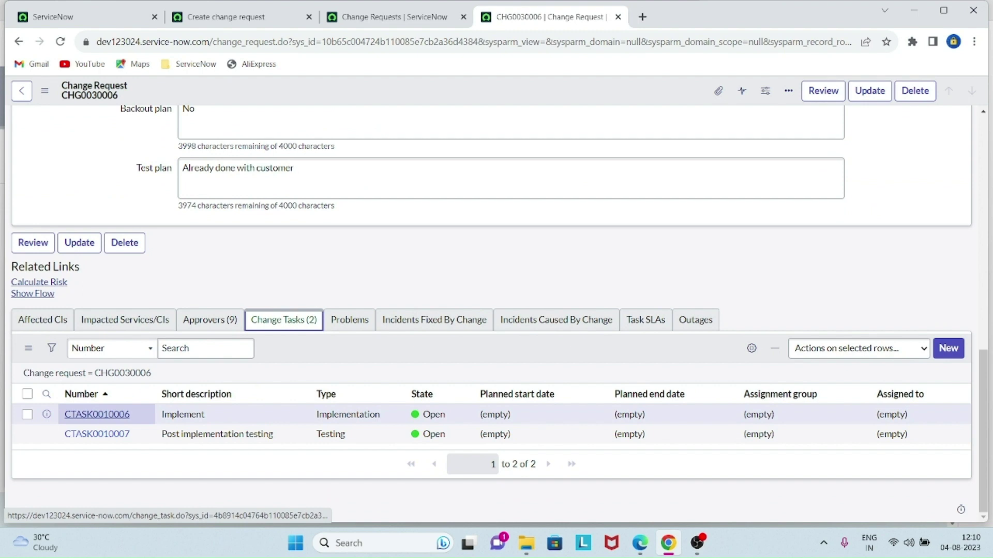
{"action": "left_click", "coordinate": [97, 414], "text": "ctrl"}
{"action": "left_click", "coordinate": [96, 433], "text": "ctrl"}
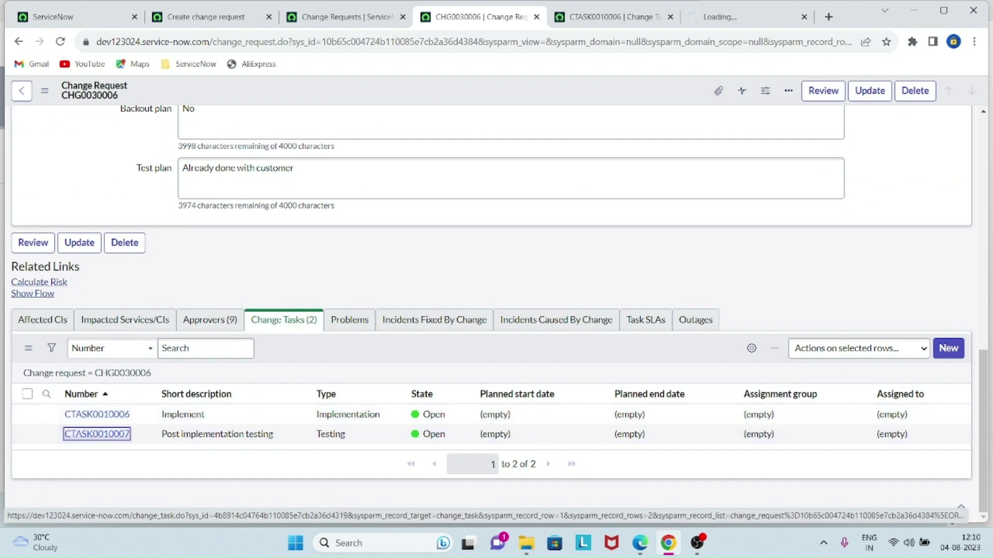
- Assign CTASK0010006 to the Service Desk group and save it
{"action": "key", "text": "ctrl+Tab"}
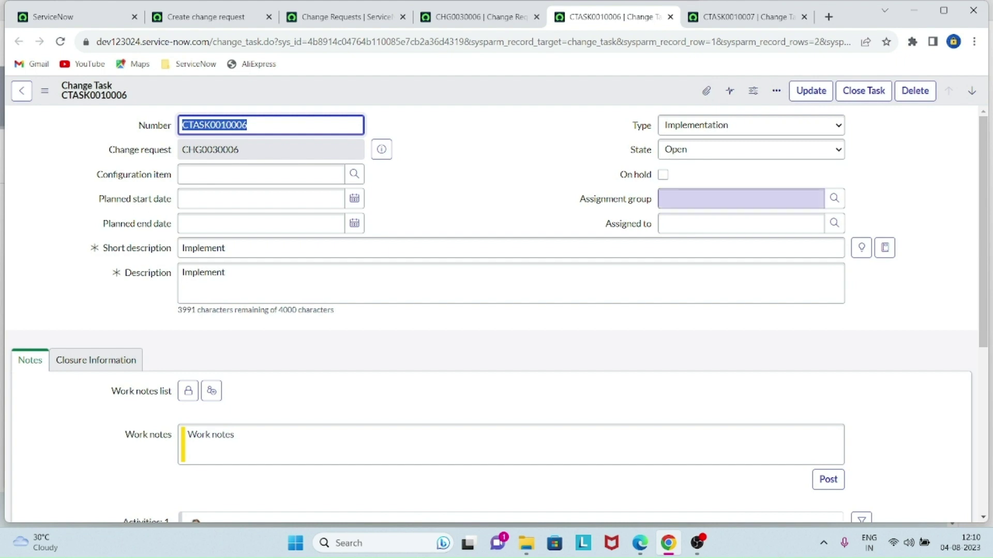
{"action": "left_click", "coordinate": [741, 198]}
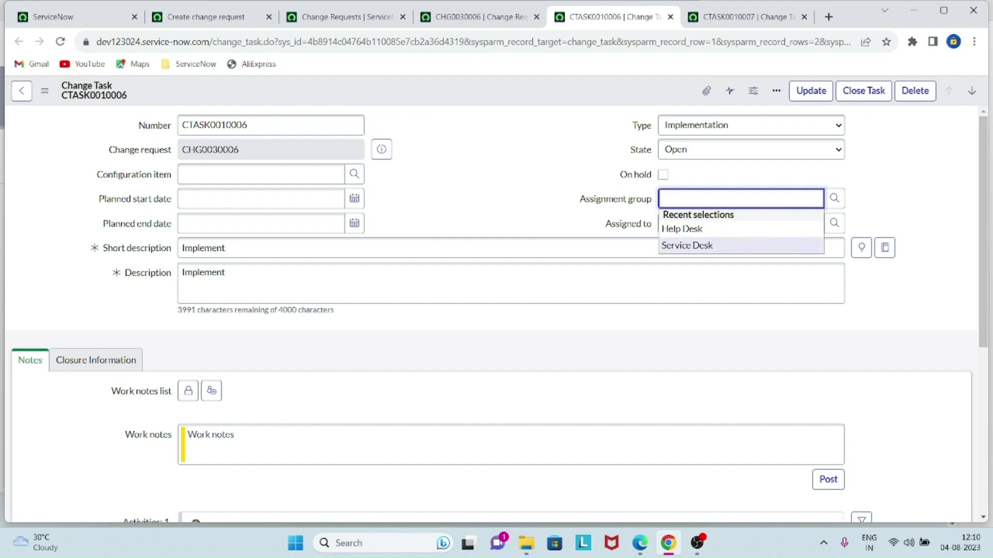
{"action": "left_click", "coordinate": [687, 245]}
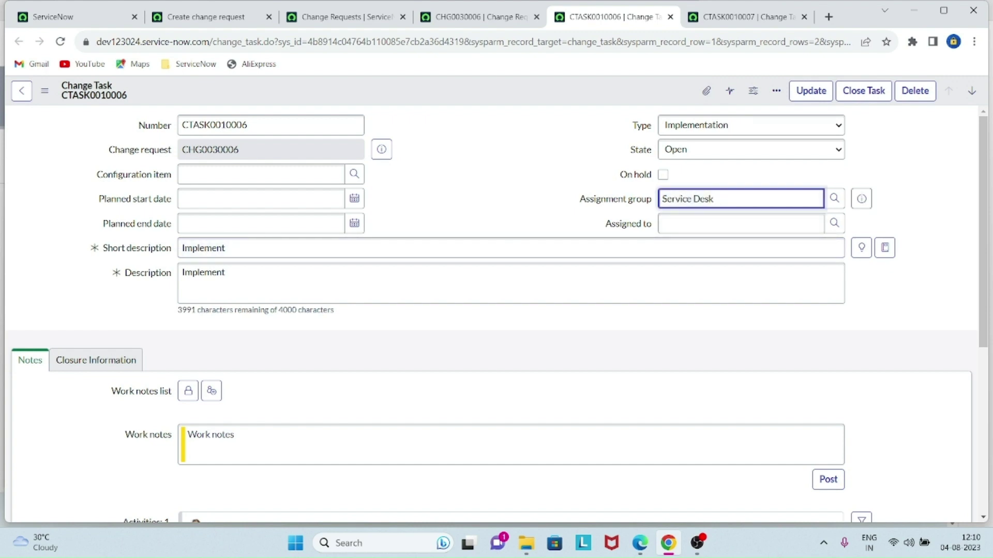
{"action": "right_click", "coordinate": [540, 86]}
{"action": "left_click", "coordinate": [562, 94]}
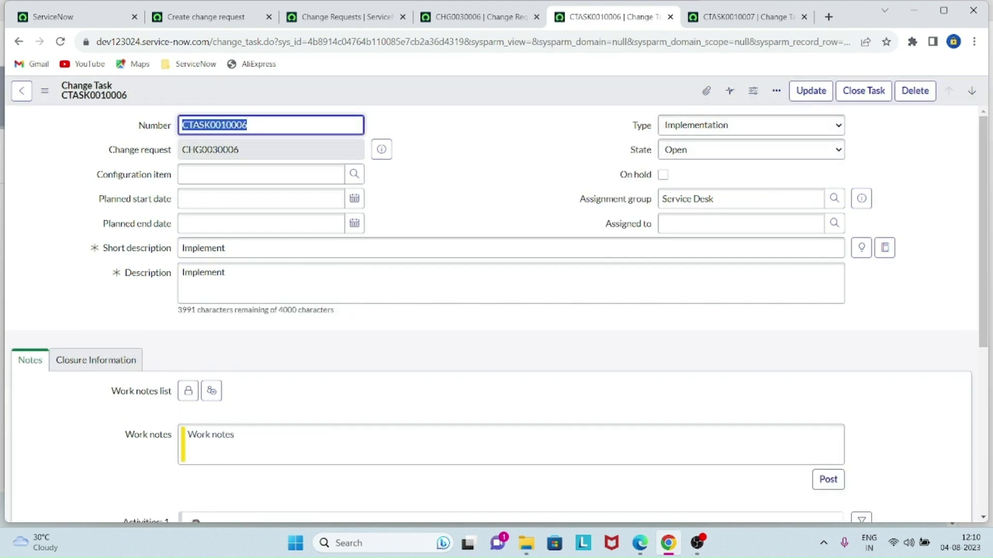
- Assign CTASK0010007 to Service Desk, save it, and return to CHG0030006
{"action": "key", "text": "ctrl+Tab"}
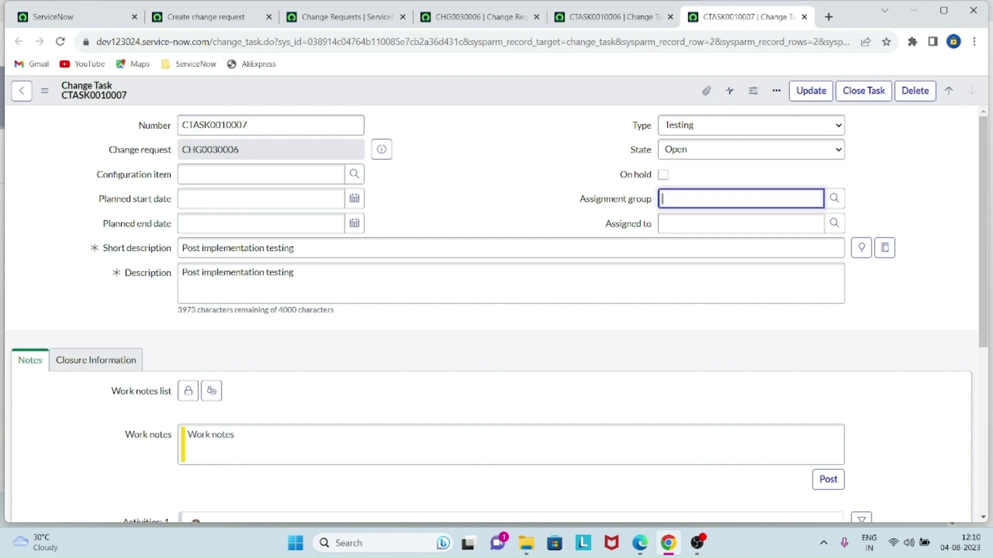
{"action": "type", "text": "ser"}
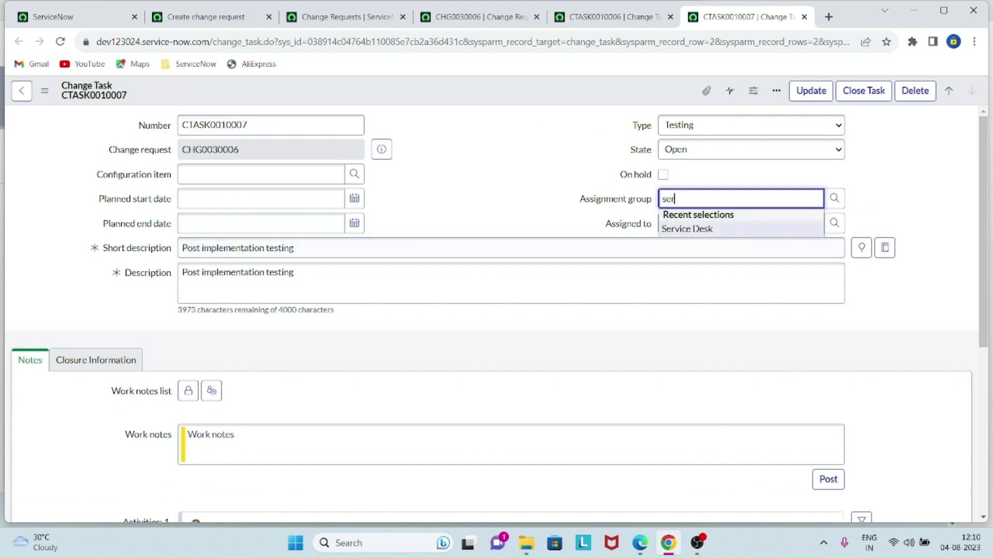
{"action": "left_click", "coordinate": [686, 229]}
{"action": "right_click", "coordinate": [572, 97]}
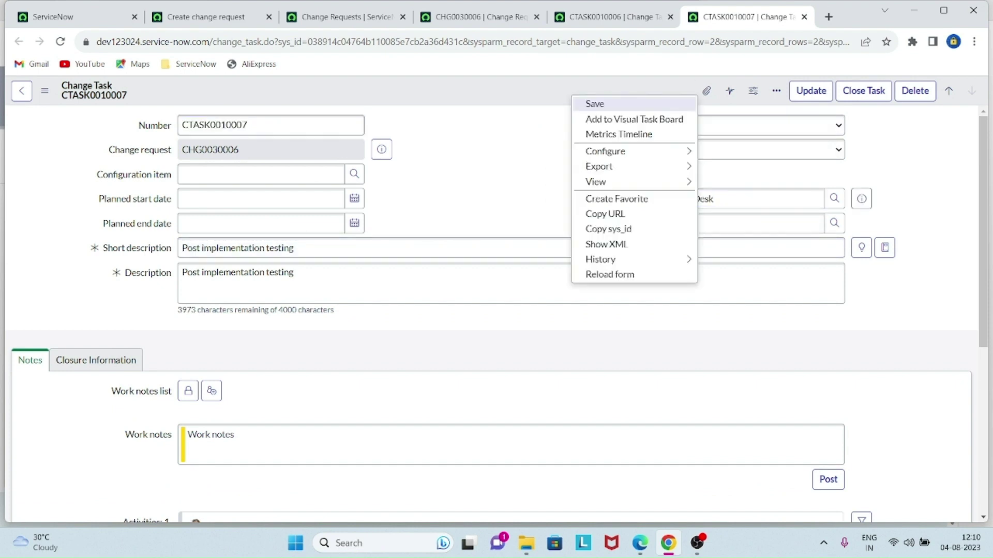
{"action": "left_click", "coordinate": [593, 103]}
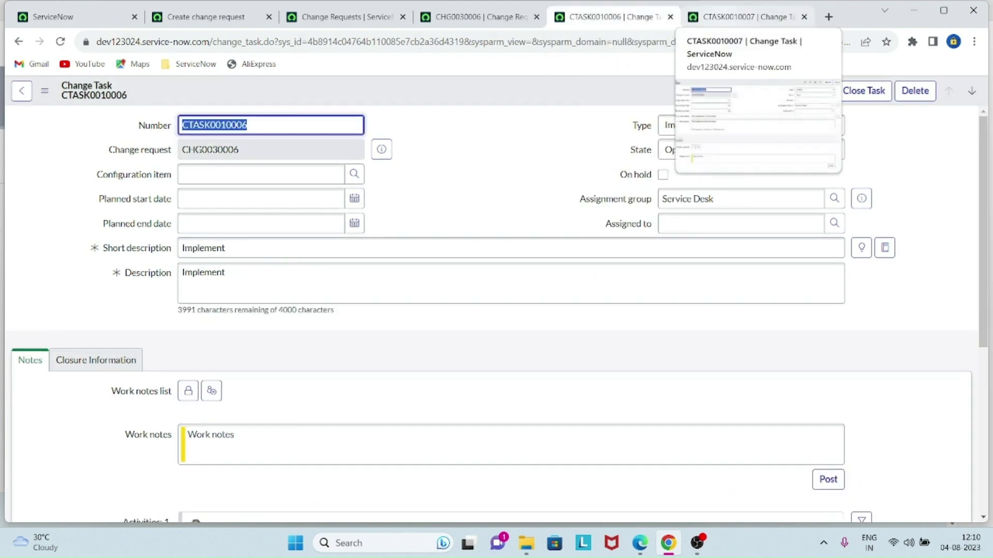
{"action": "scroll", "coordinate": [511, 320], "scroll_direction": "down", "scroll_amount": 6}
{"action": "scroll", "coordinate": [511, 321], "scroll_direction": "up", "scroll_amount": 6}
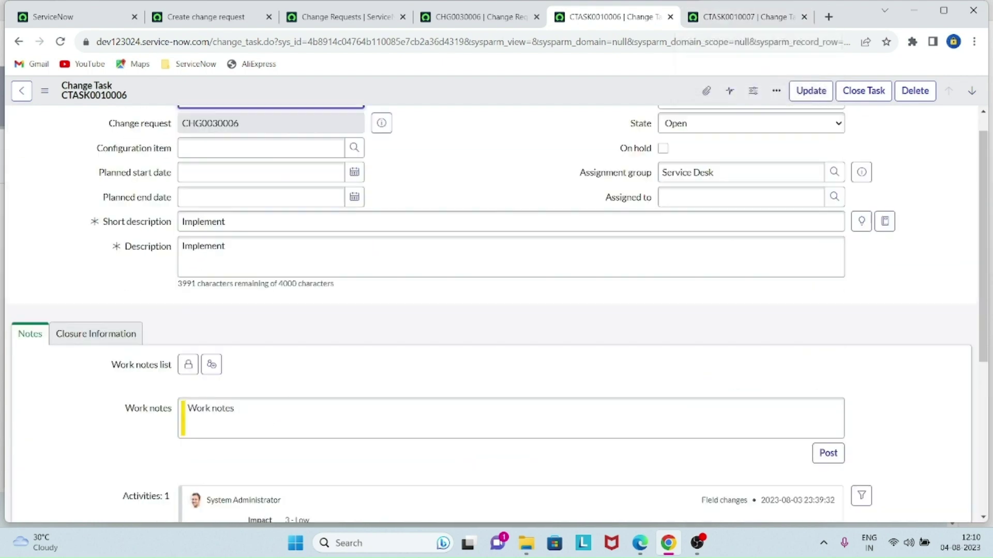
{"action": "left_click", "coordinate": [480, 16]}
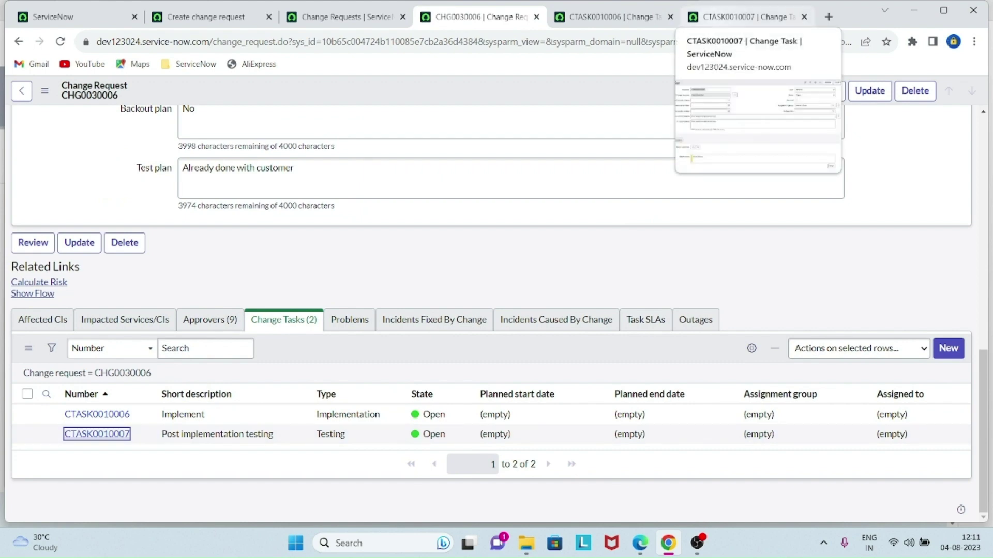
- Set CTASK0010006 to In Progress with work note 'Configuration started now' and save
{"action": "left_click", "coordinate": [610, 17]}
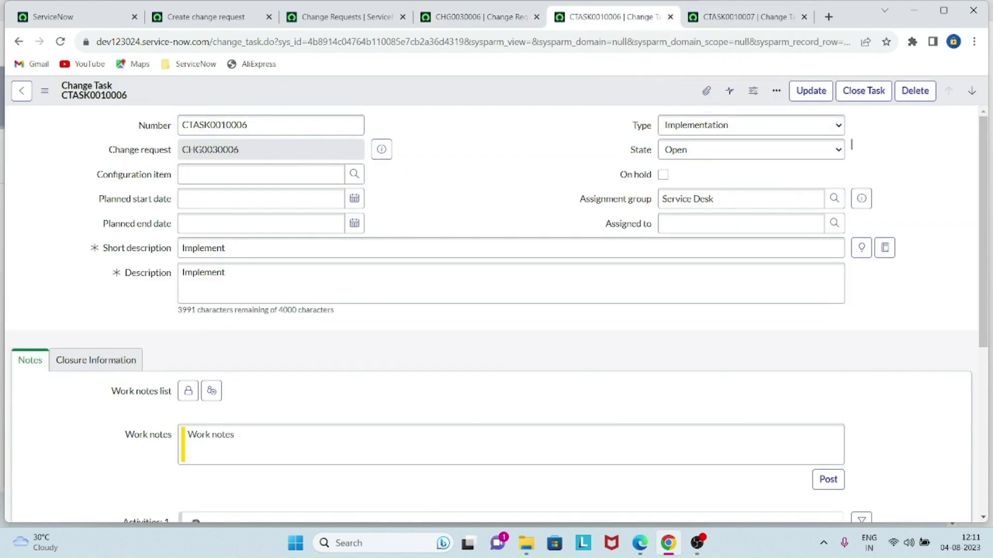
{"action": "left_click", "coordinate": [833, 150]}
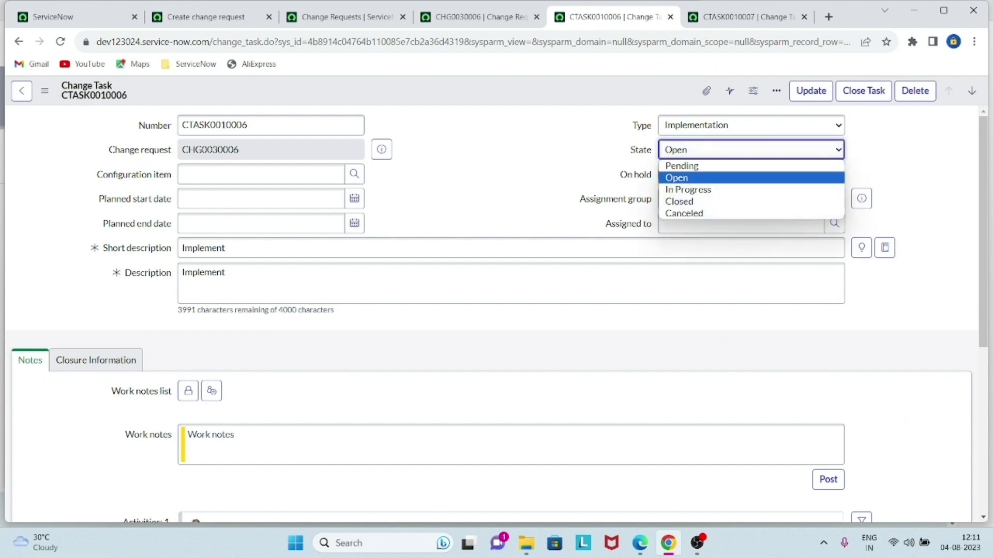
{"action": "left_click", "coordinate": [763, 190]}
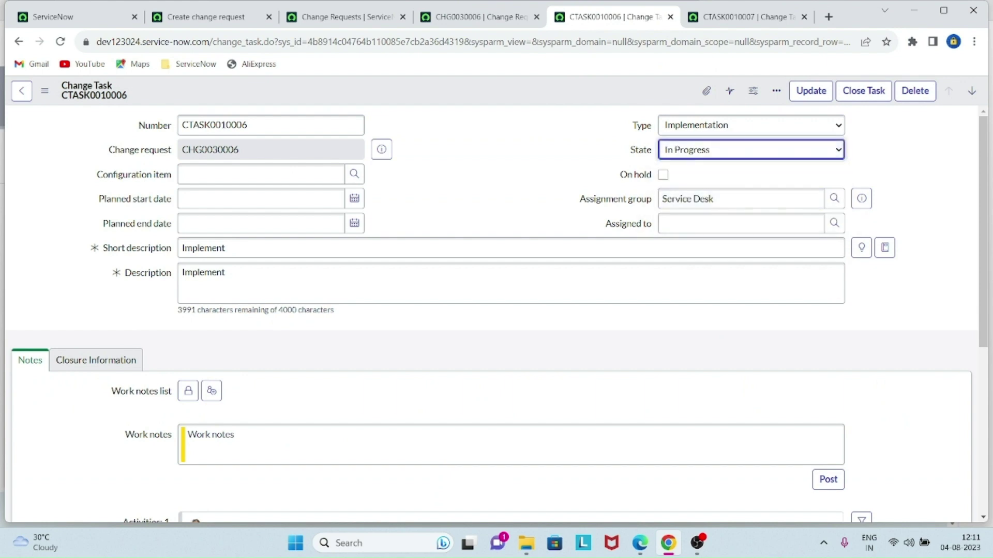
{"action": "left_click", "coordinate": [511, 445]}
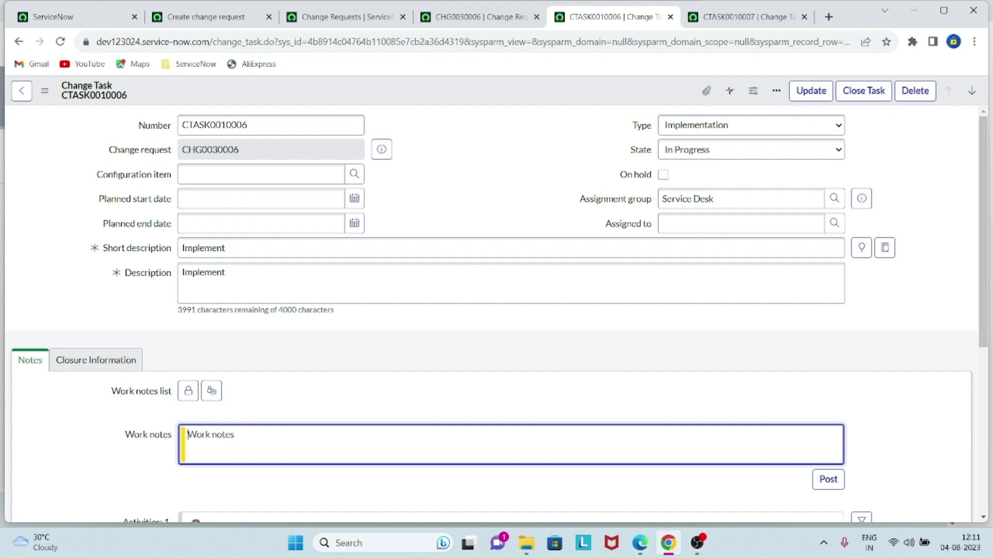
{"action": "type", "text": "Configuration started now"}
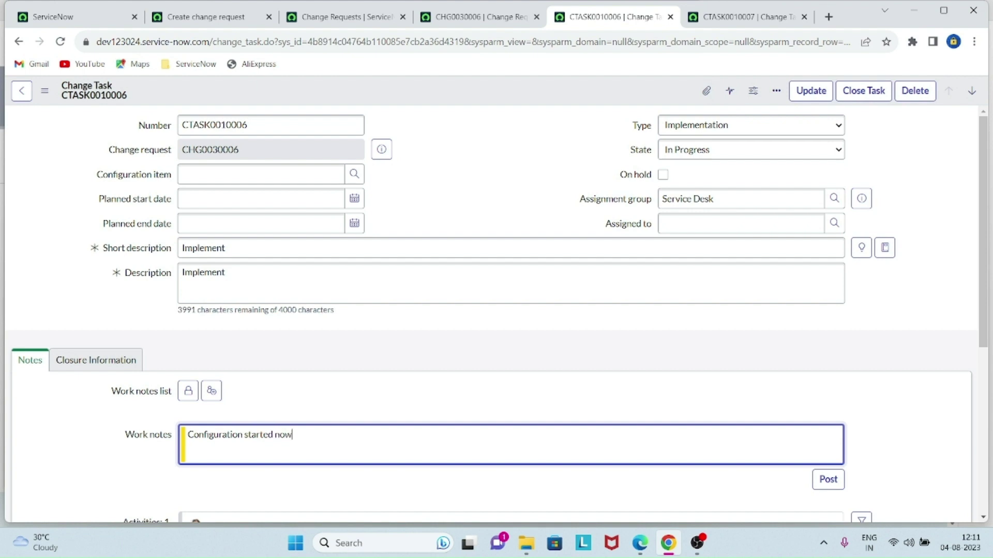
{"action": "right_click", "coordinate": [538, 94]}
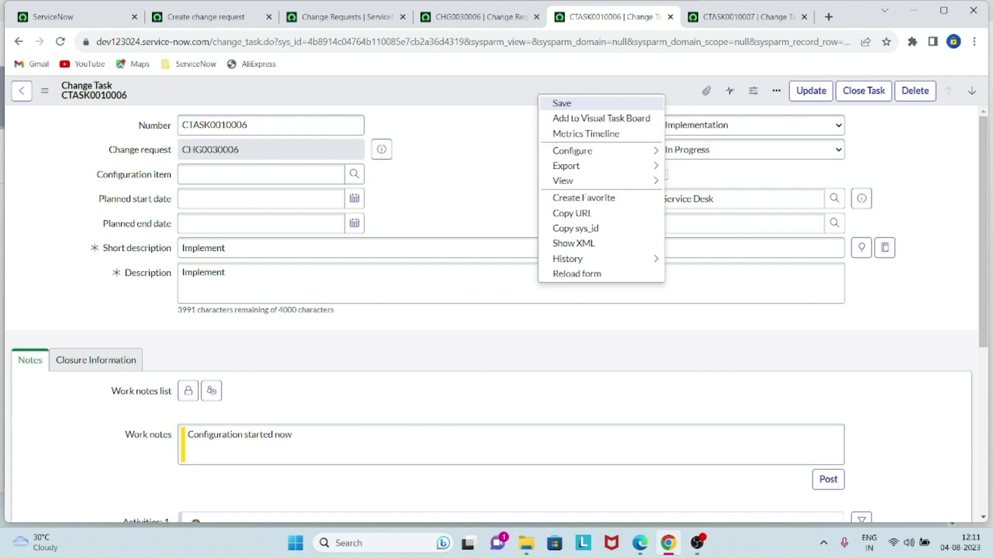
{"action": "left_click", "coordinate": [561, 102]}
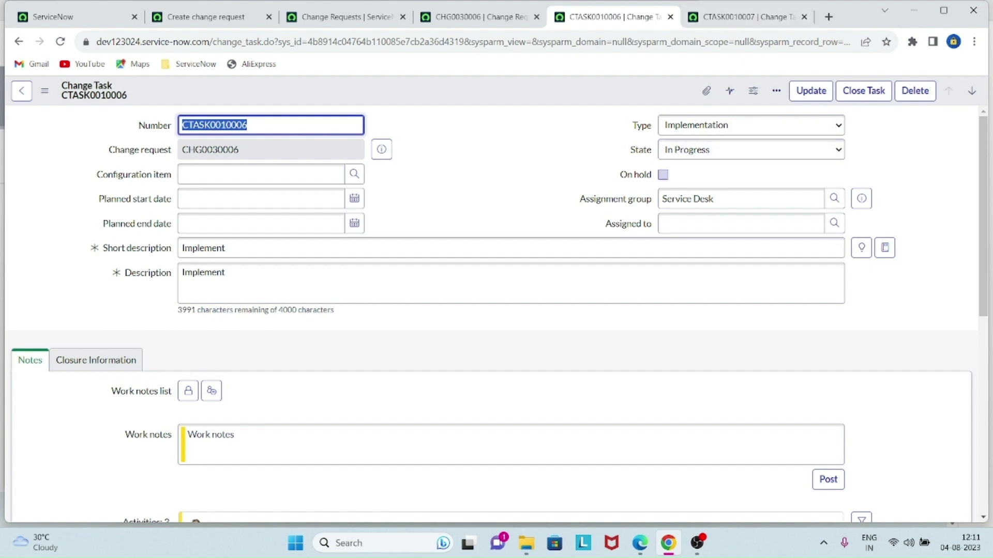
- Set CTASK0010006 to Closed with work note 'Now the configuration completed' and save
{"action": "left_click", "coordinate": [750, 149]}
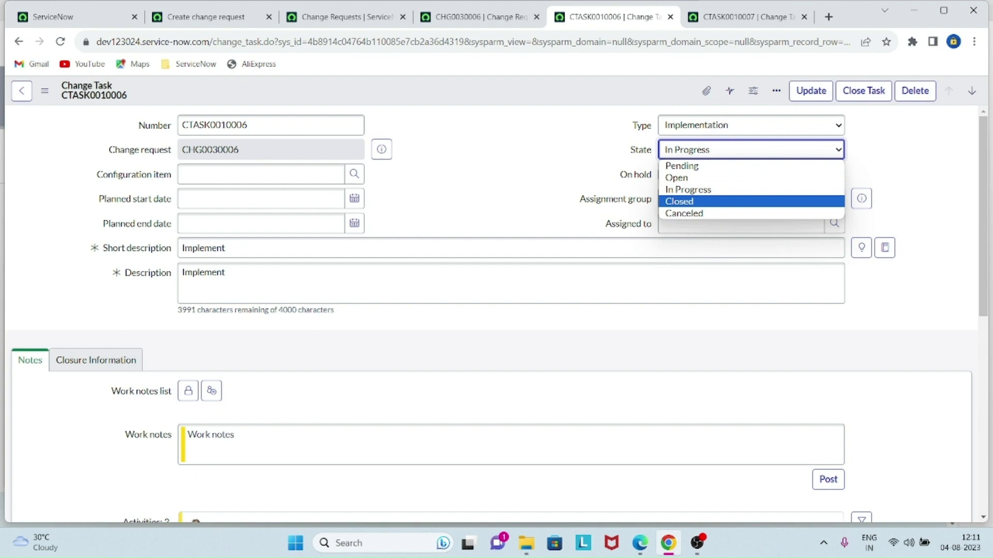
{"action": "left_click", "coordinate": [678, 201]}
{"action": "scroll", "coordinate": [512, 310], "scroll_direction": "down", "scroll_amount": 3}
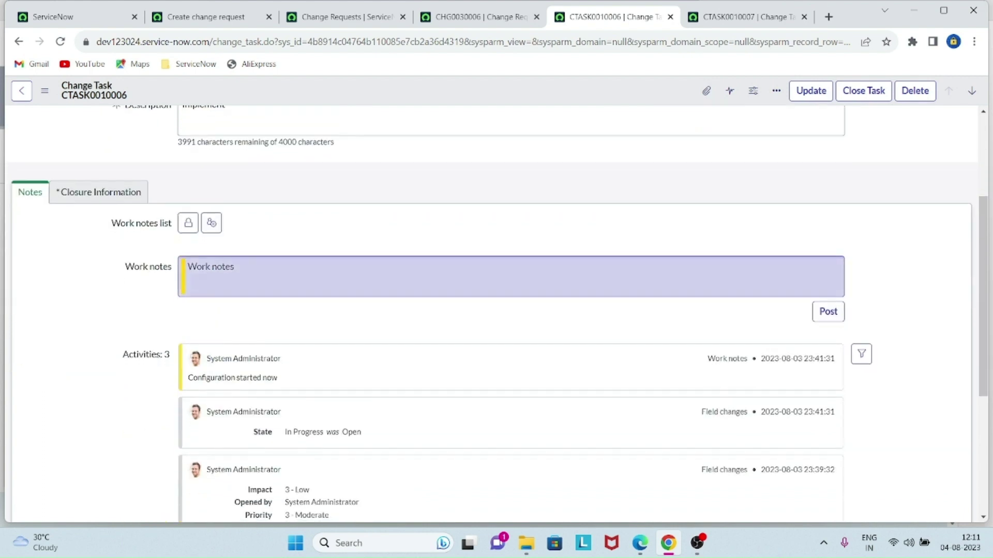
{"action": "left_click", "coordinate": [187, 269]}
{"action": "type", "text": "Now the"}
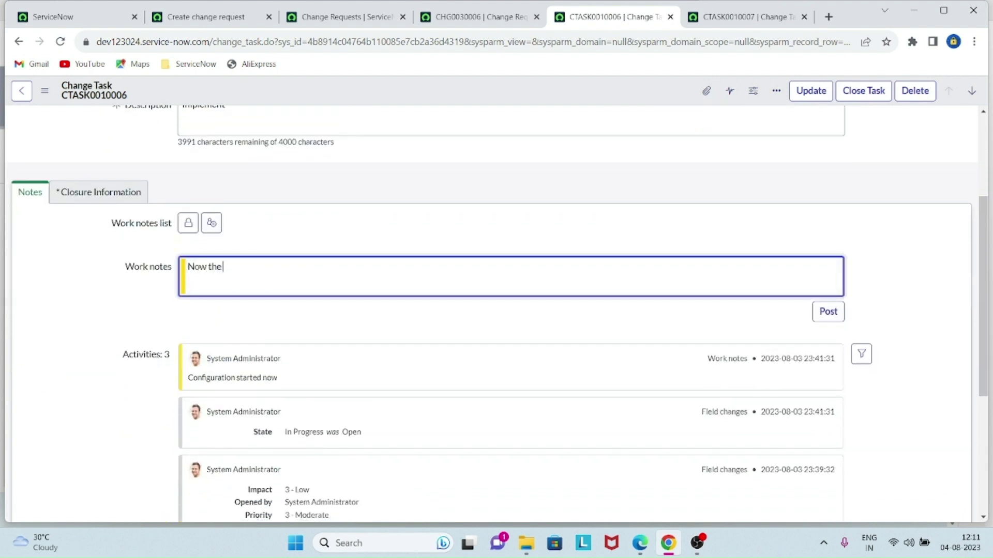
{"action": "type", "text": " configuration completed"}
{"action": "scroll", "coordinate": [491, 310], "scroll_direction": "up", "scroll_amount": 3}
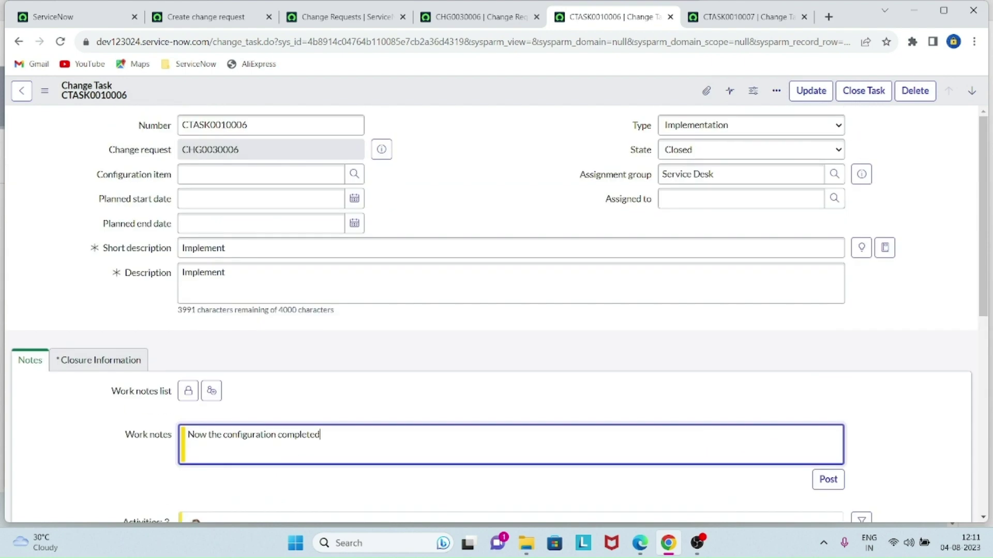
{"action": "right_click", "coordinate": [538, 89]}
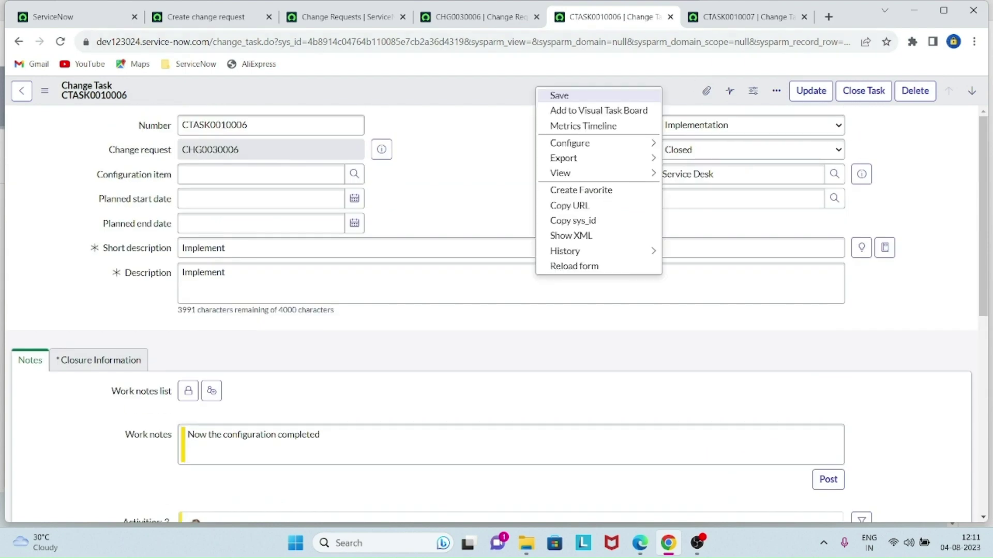
{"action": "left_click", "coordinate": [559, 96]}
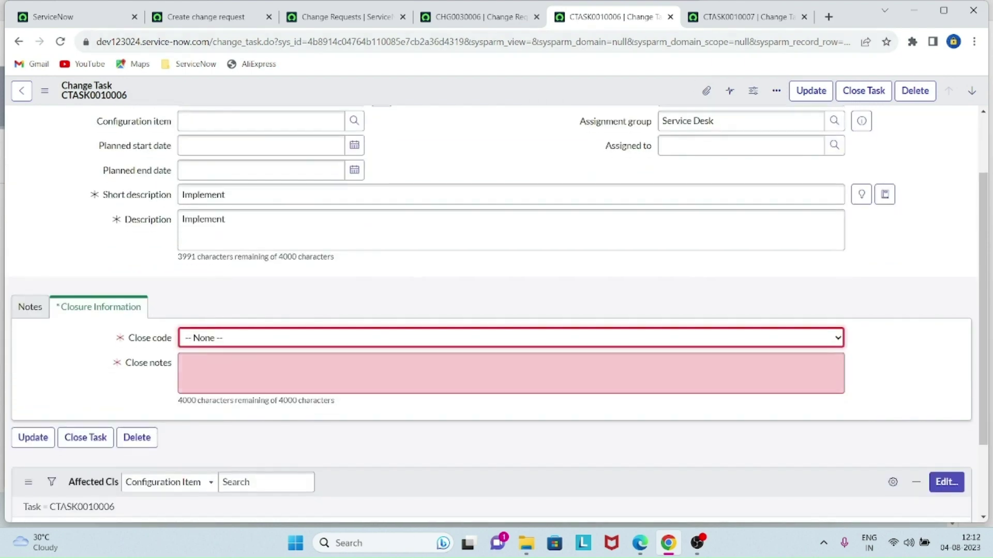
- Give CTASK0010006 Close code Successful and Close notes 'Configuration completed', then save
{"action": "scroll", "coordinate": [558, 311], "scroll_direction": "up", "scroll_amount": 2}
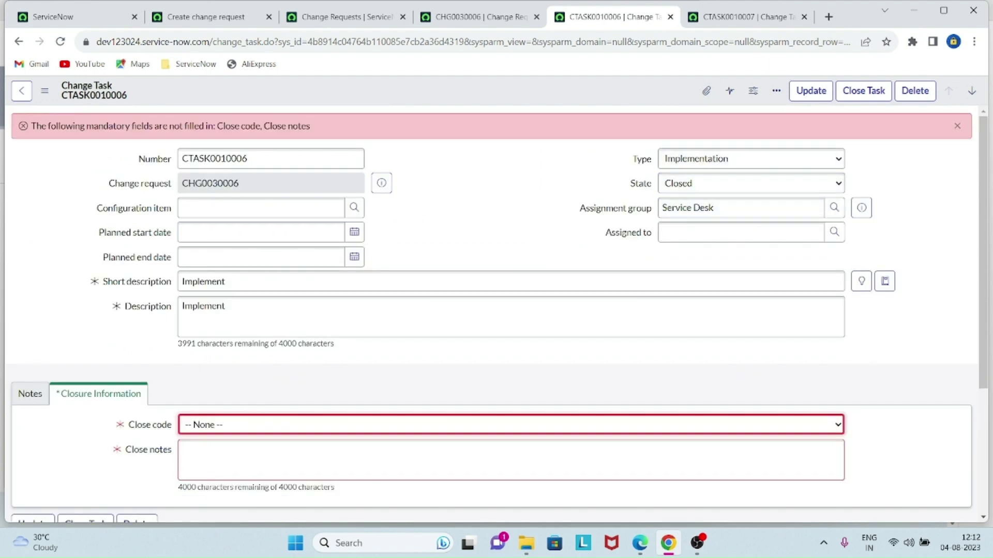
{"action": "scroll", "coordinate": [491, 311], "scroll_direction": "down", "scroll_amount": 3}
{"action": "left_click", "coordinate": [510, 286]}
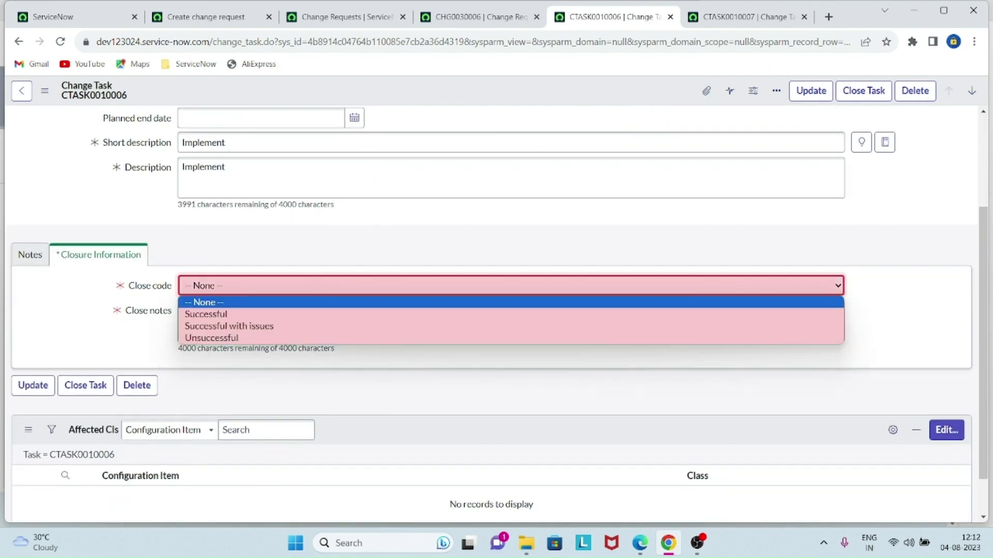
{"action": "left_click", "coordinate": [206, 314]}
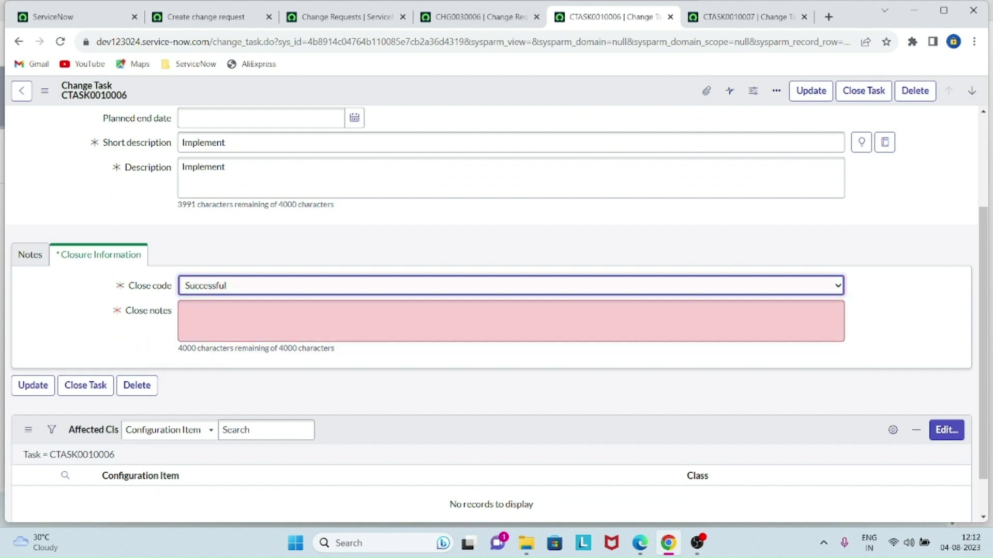
{"action": "left_click", "coordinate": [206, 317]}
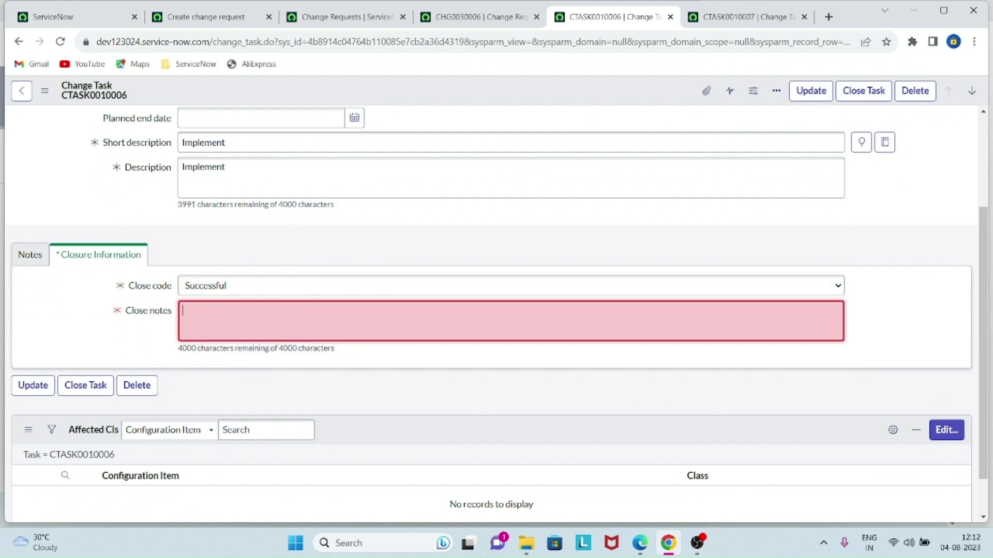
{"action": "type", "text": "Configuration comp"}
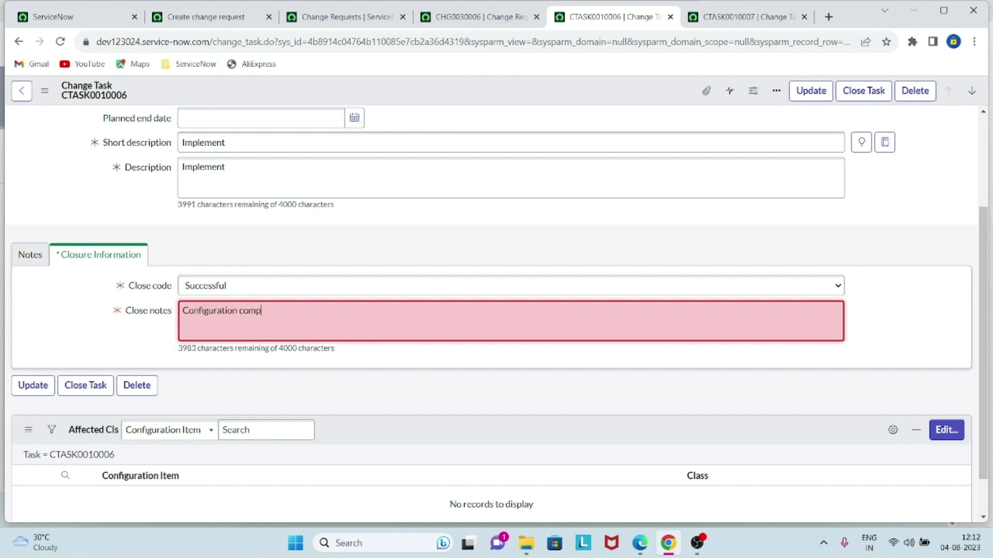
{"action": "type", "text": "leted"}
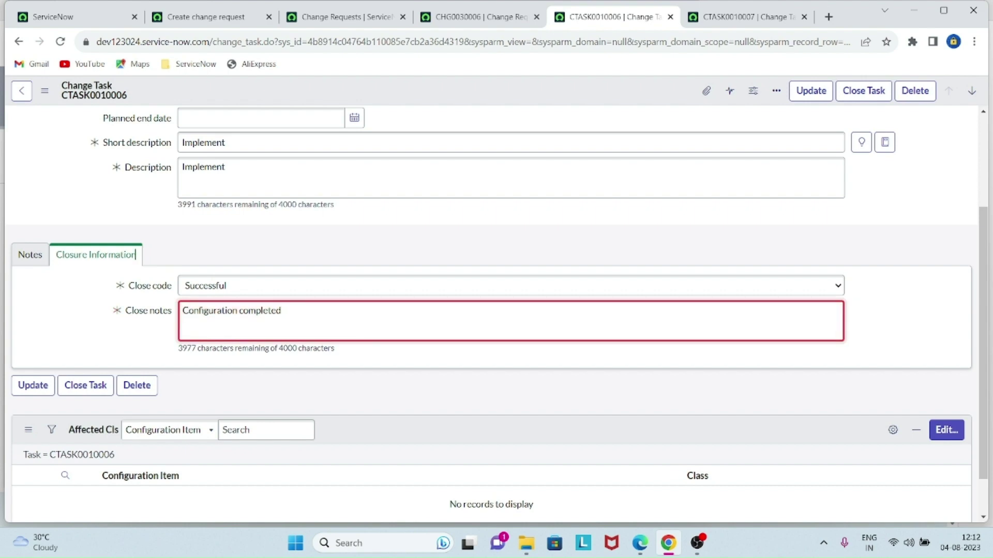
{"action": "scroll", "coordinate": [491, 310], "scroll_direction": "up", "scroll_amount": 3}
{"action": "right_click", "coordinate": [575, 92]}
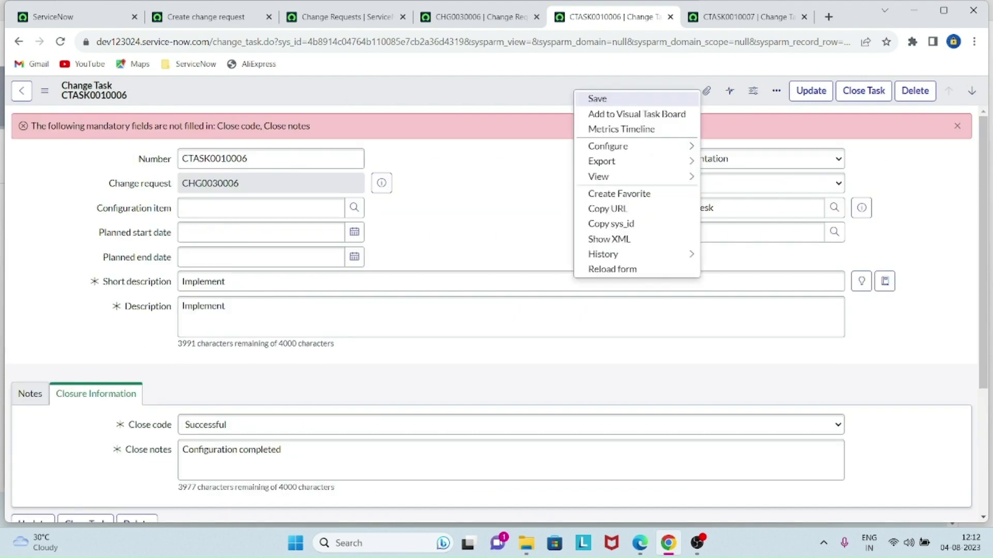
{"action": "left_click", "coordinate": [589, 99]}
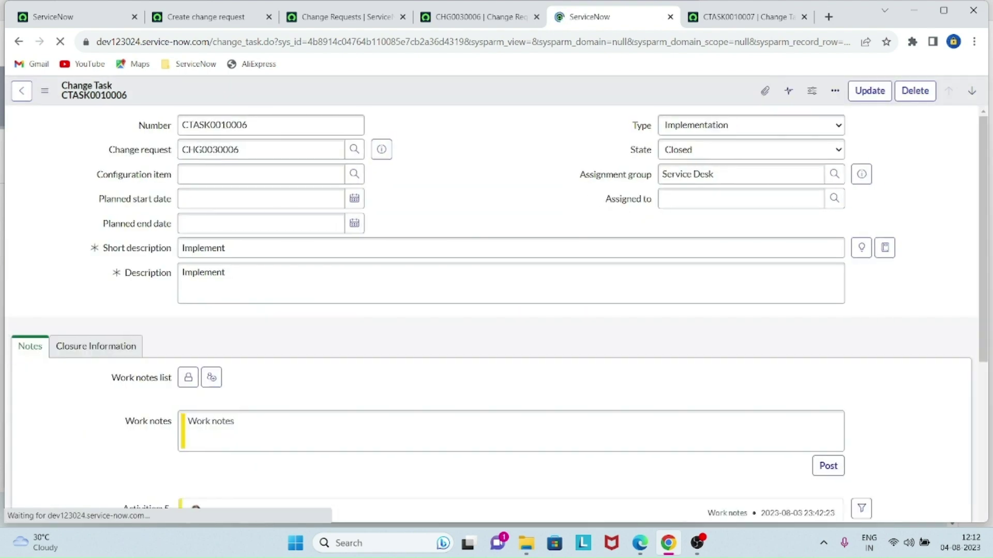
{"action": "scroll", "coordinate": [491, 314], "scroll_direction": "down", "scroll_amount": 8}
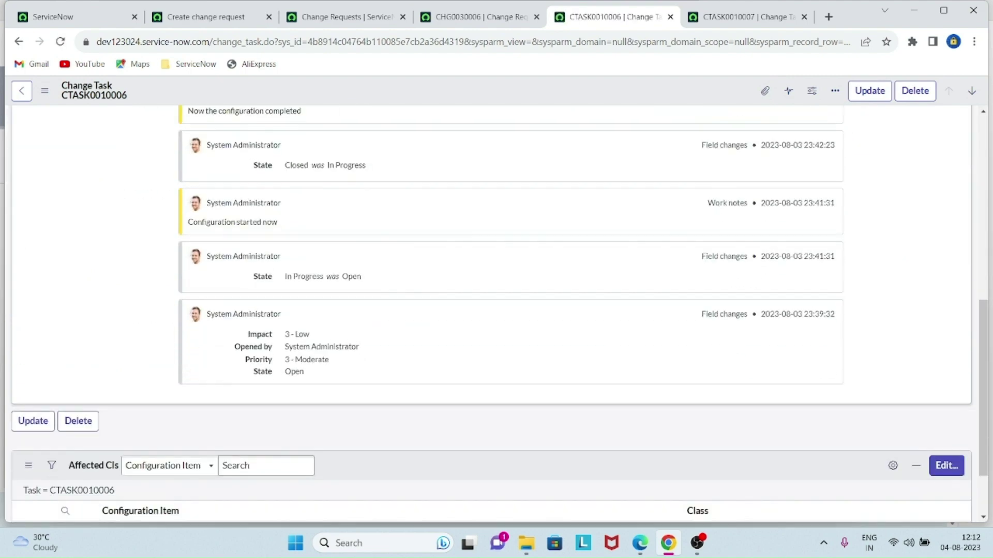
{"action": "scroll", "coordinate": [491, 314], "scroll_direction": "up", "scroll_amount": 4}
{"action": "scroll", "coordinate": [491, 310], "scroll_direction": "up", "scroll_amount": 4}
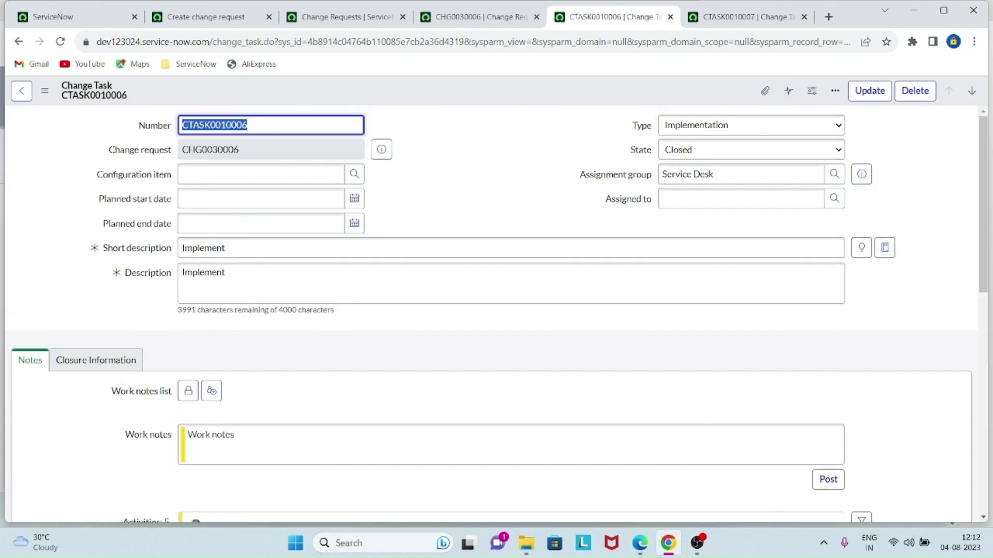
- Assign CTASK0010007 to the recently used assignee and save the task
{"action": "left_click", "coordinate": [747, 17]}
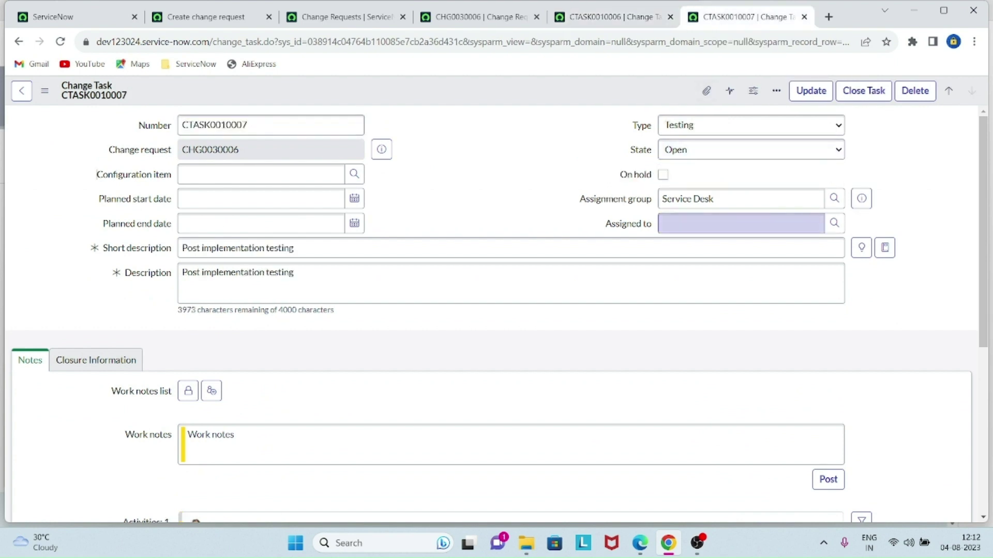
{"action": "left_click", "coordinate": [741, 223]}
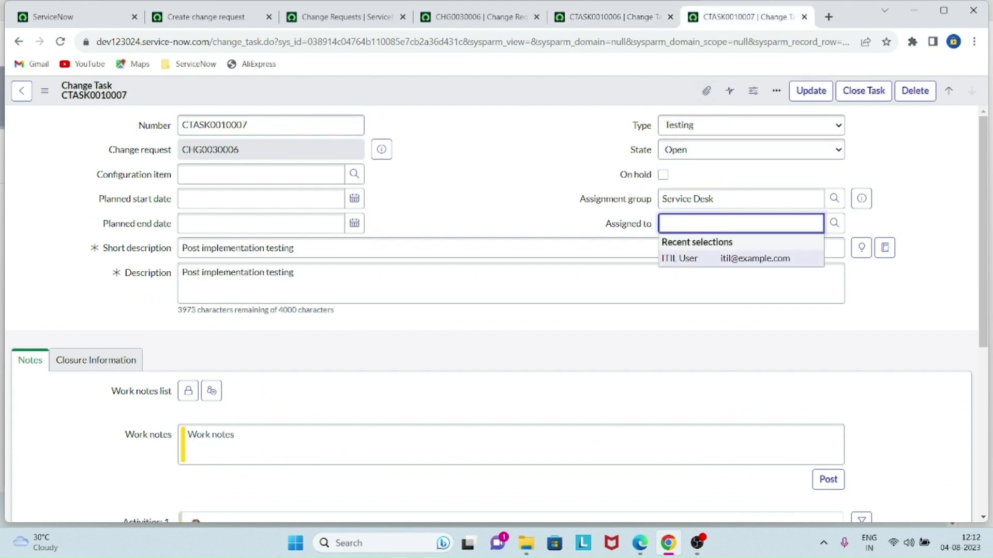
{"action": "left_click", "coordinate": [675, 255]}
{"action": "scroll", "coordinate": [99, 198], "scroll_direction": "down", "scroll_amount": 5}
{"action": "scroll", "coordinate": [99, 199], "scroll_direction": "up", "scroll_amount": 5}
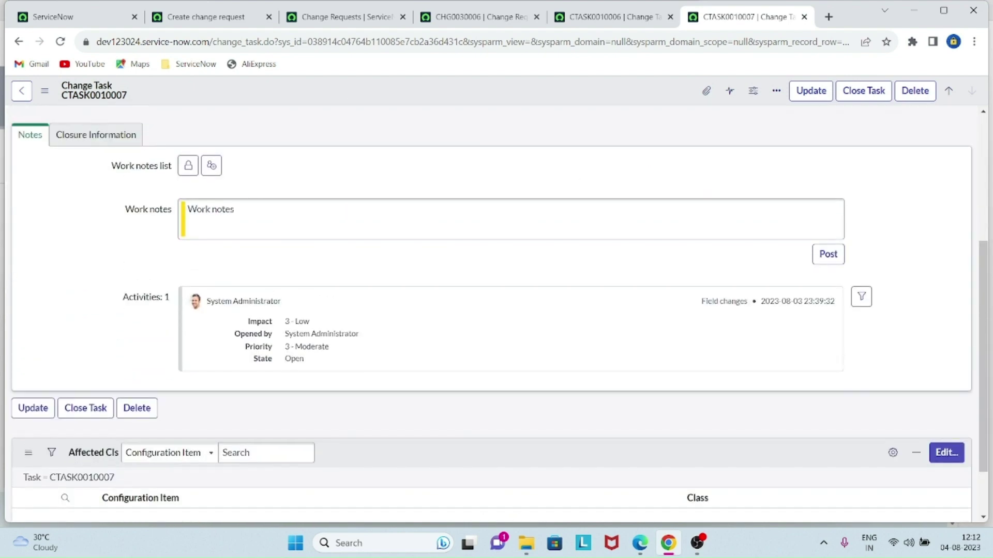
{"action": "right_click", "coordinate": [518, 91]}
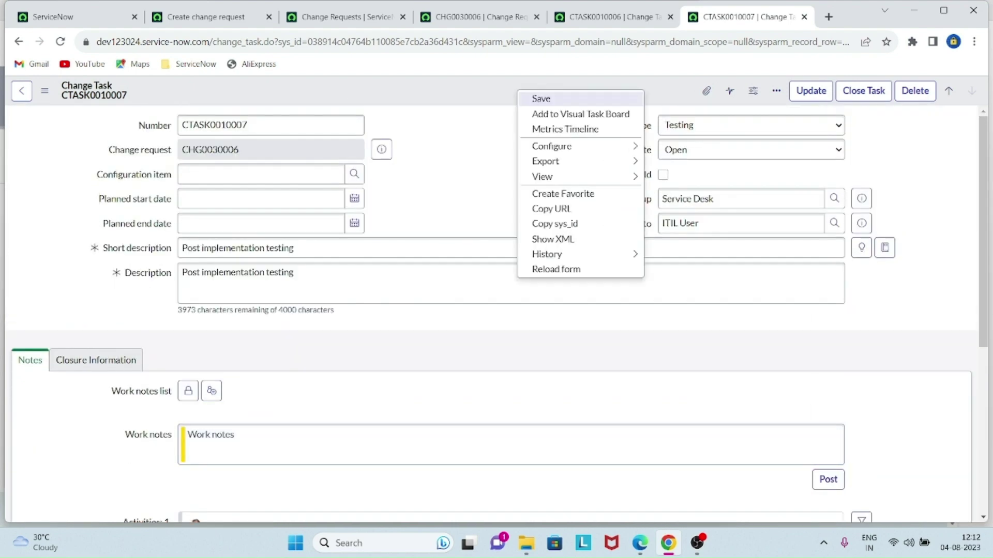
{"action": "left_click", "coordinate": [541, 99]}
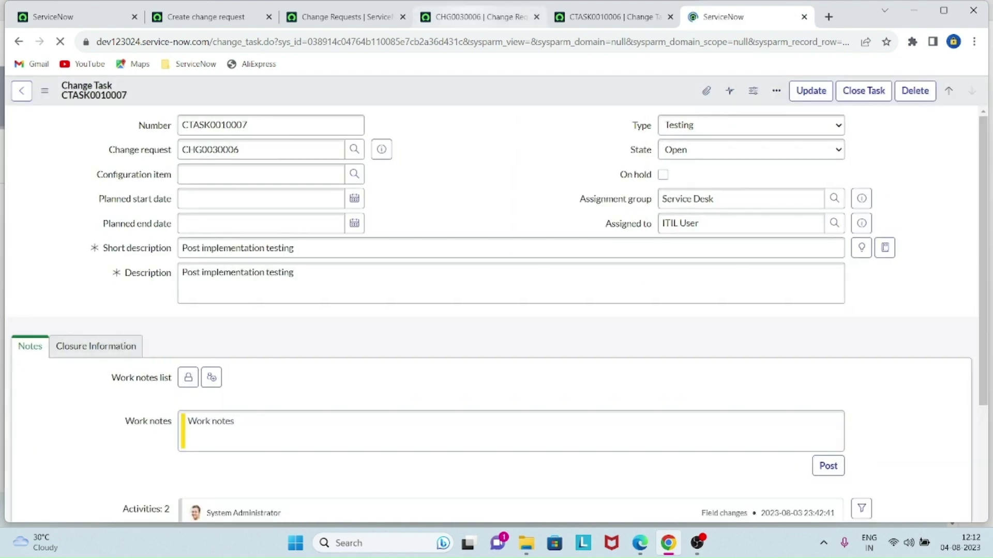
- Set CTASK0010007 to In Progress, keeping type Testing, with work note 'configuration completed'
{"action": "left_click", "coordinate": [480, 17]}
{"action": "scroll", "coordinate": [481, 222], "scroll_direction": "up", "scroll_amount": 10}
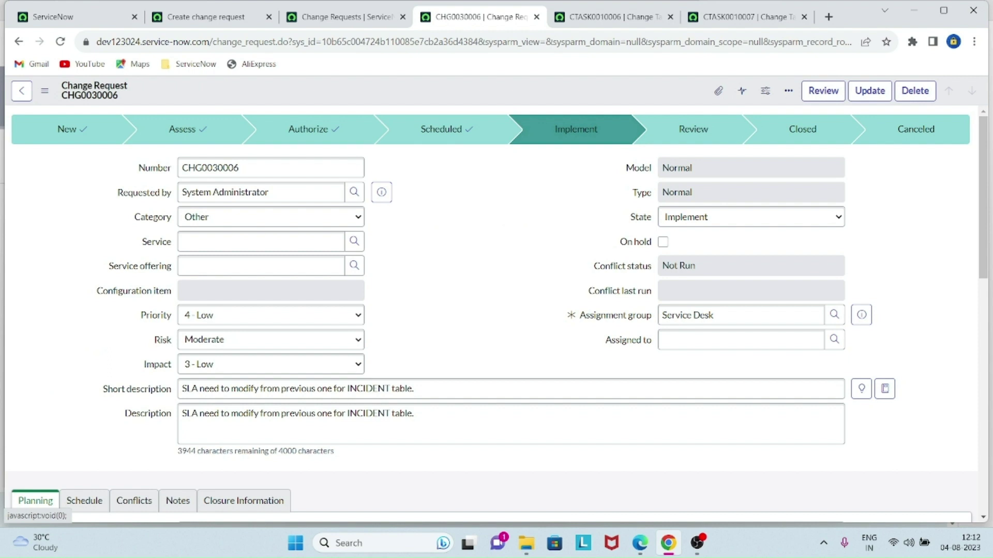
{"action": "left_click", "coordinate": [745, 18]}
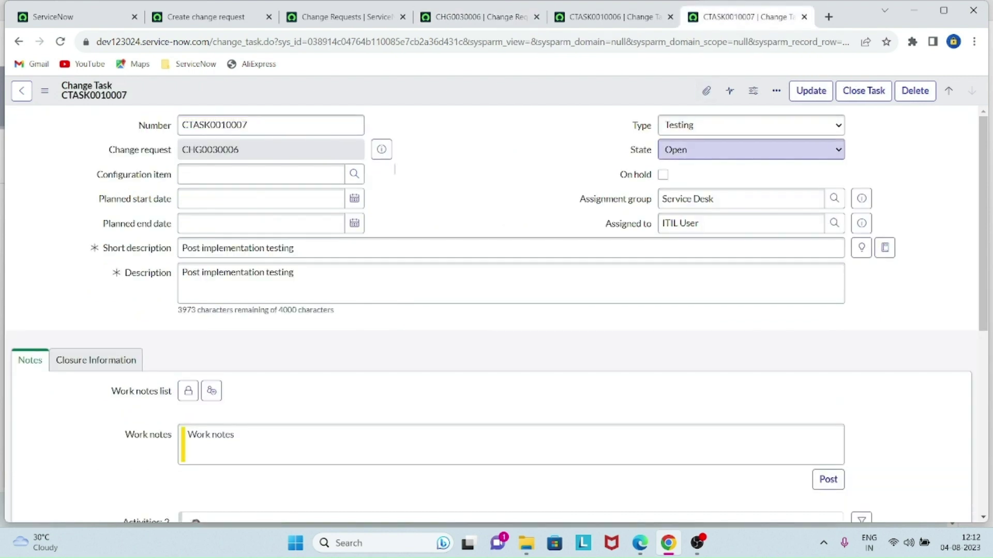
{"action": "left_click", "coordinate": [749, 125]}
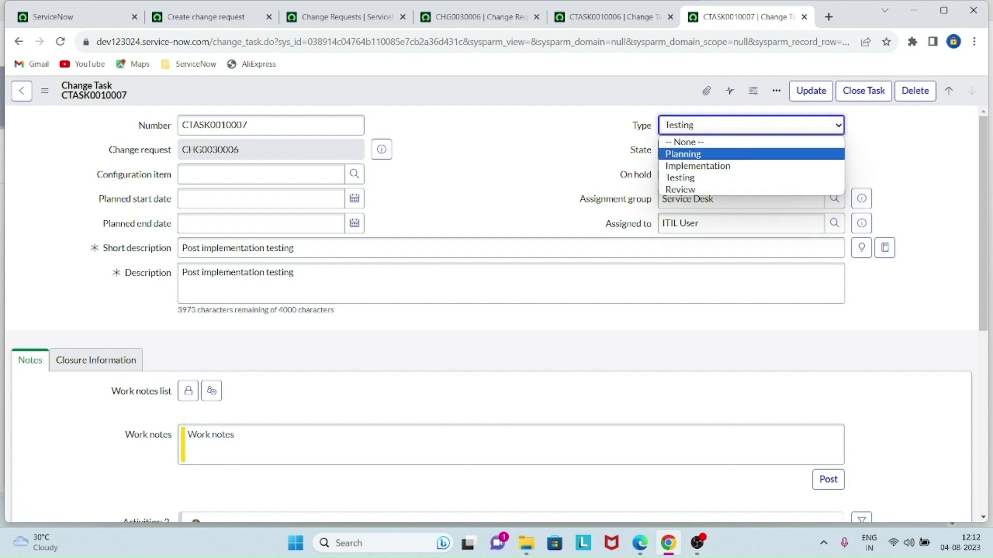
{"action": "key", "text": "Tab"}
{"action": "left_click", "coordinate": [749, 150]}
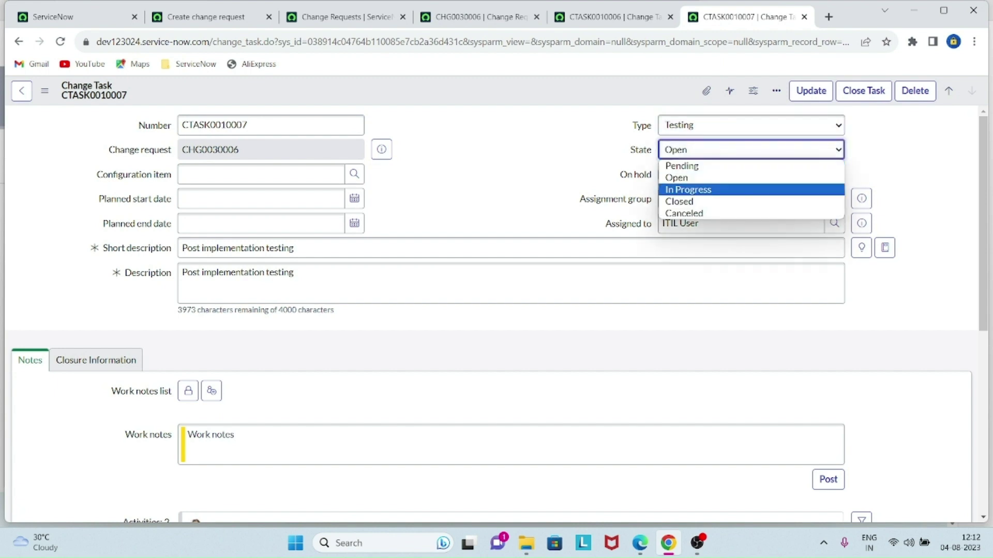
{"action": "left_click", "coordinate": [723, 189]}
{"action": "scroll", "coordinate": [714, 248], "scroll_direction": "down", "scroll_amount": 1}
{"action": "scroll", "coordinate": [512, 217], "scroll_direction": "down", "scroll_amount": 2}
{"action": "left_click", "coordinate": [511, 308]}
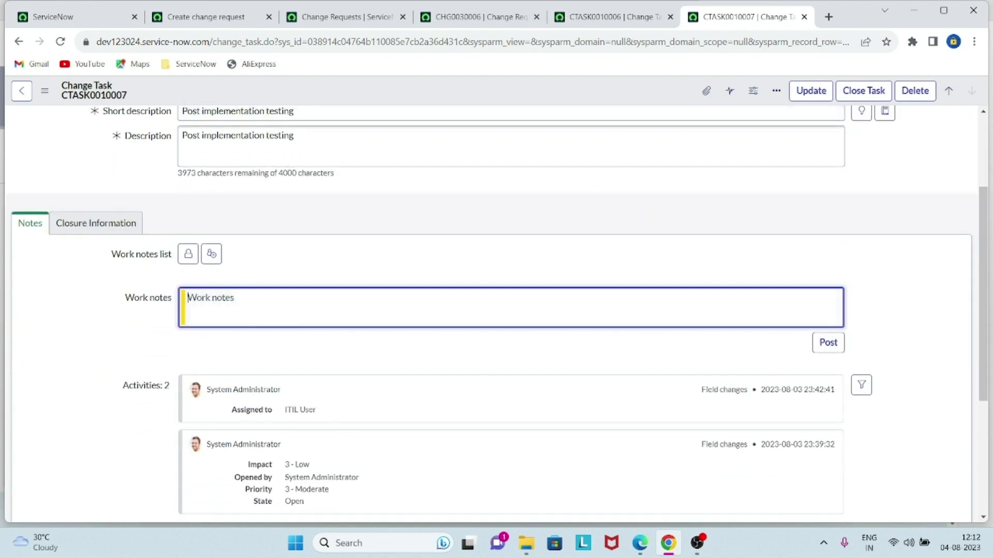
{"action": "type", "text": "configuration completed"}
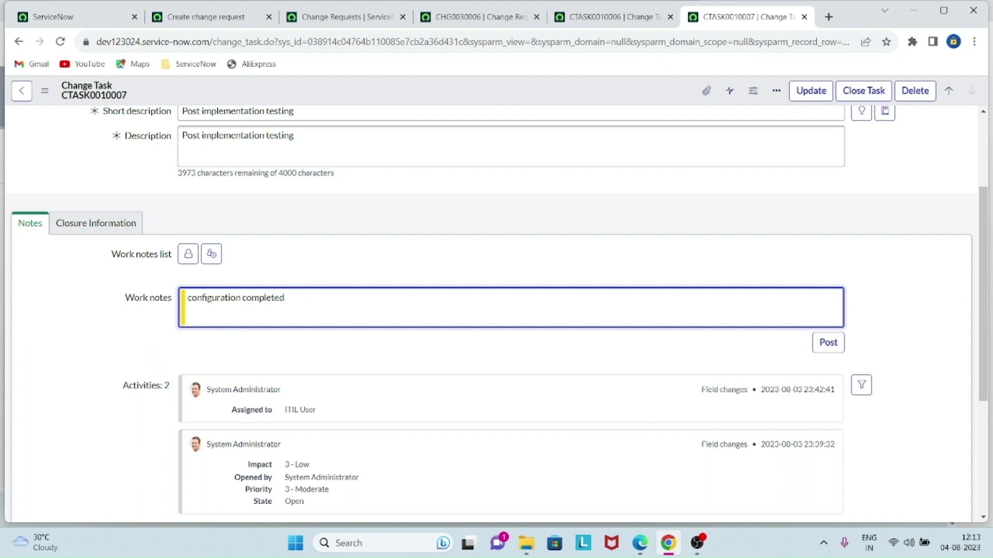
{"action": "scroll", "coordinate": [496, 310], "scroll_direction": "up", "scroll_amount": 3}
- Save the work note, set the state to Closed, and note 'configuration has successfully moved on PROD'
{"action": "right_click", "coordinate": [542, 89]}
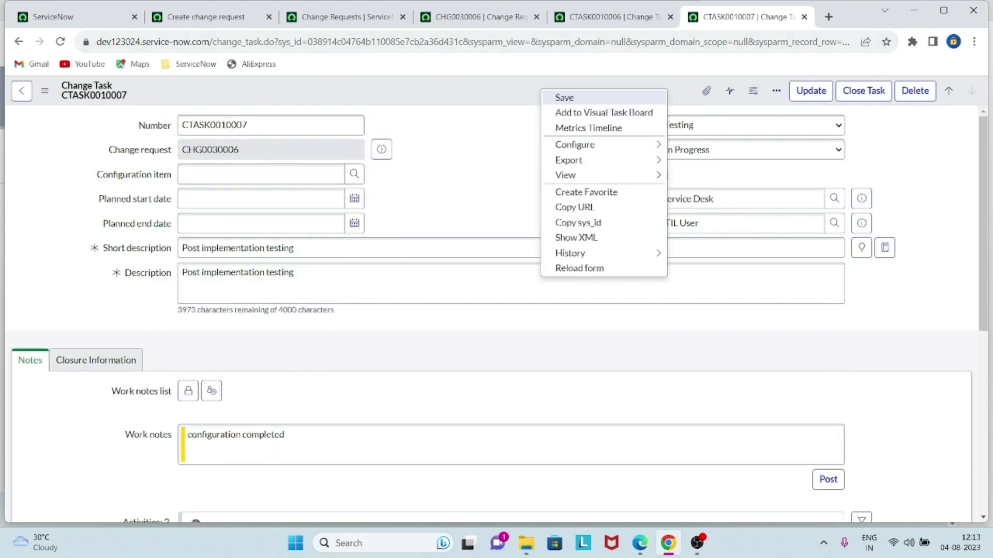
{"action": "left_click", "coordinate": [564, 97]}
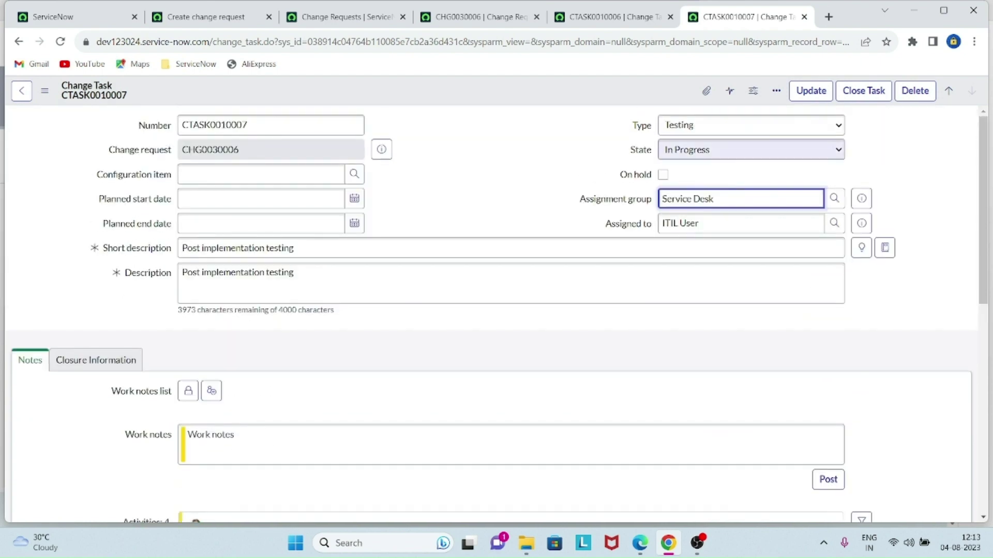
{"action": "left_click", "coordinate": [751, 150]}
{"action": "left_click", "coordinate": [724, 201]}
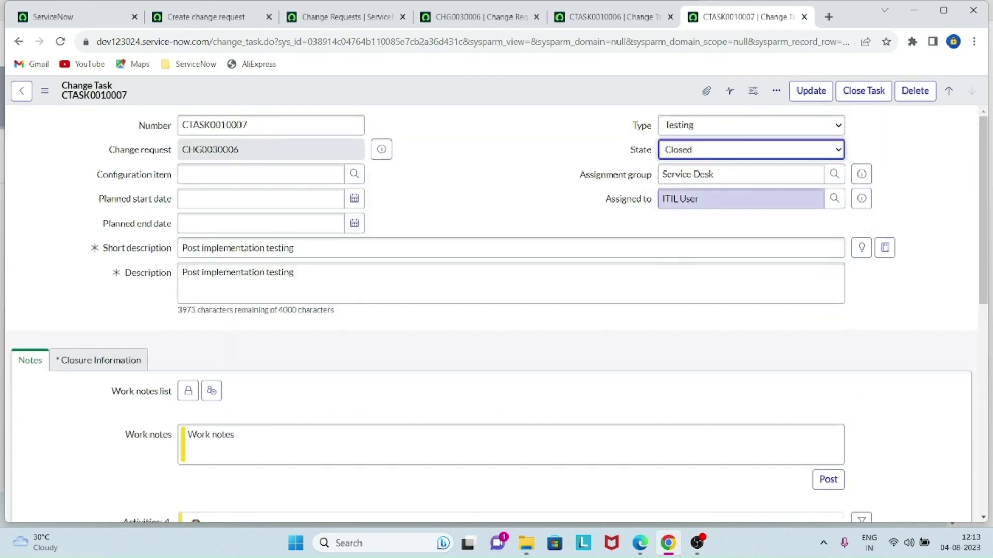
{"action": "scroll", "coordinate": [496, 310], "scroll_direction": "down", "scroll_amount": 2}
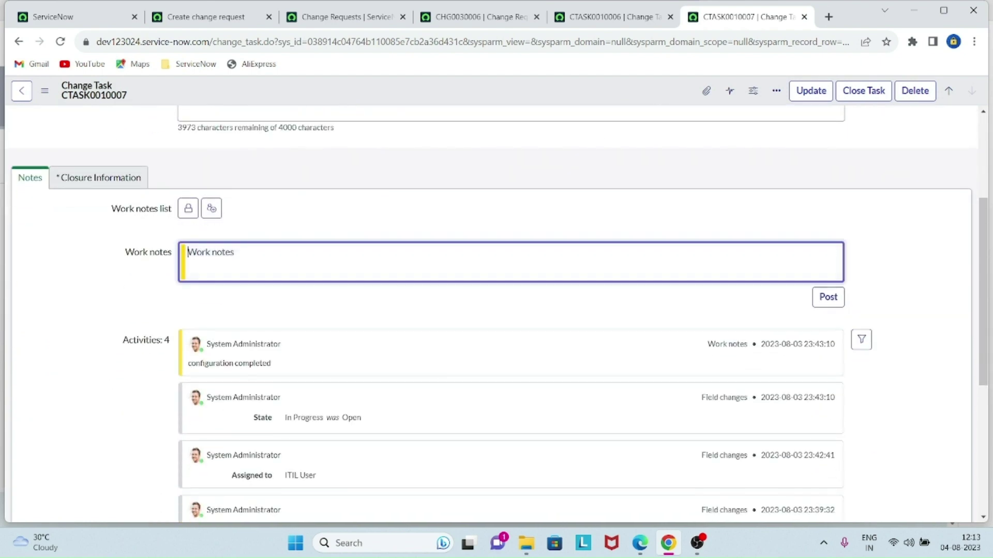
{"action": "type", "text": "configuration has success"}
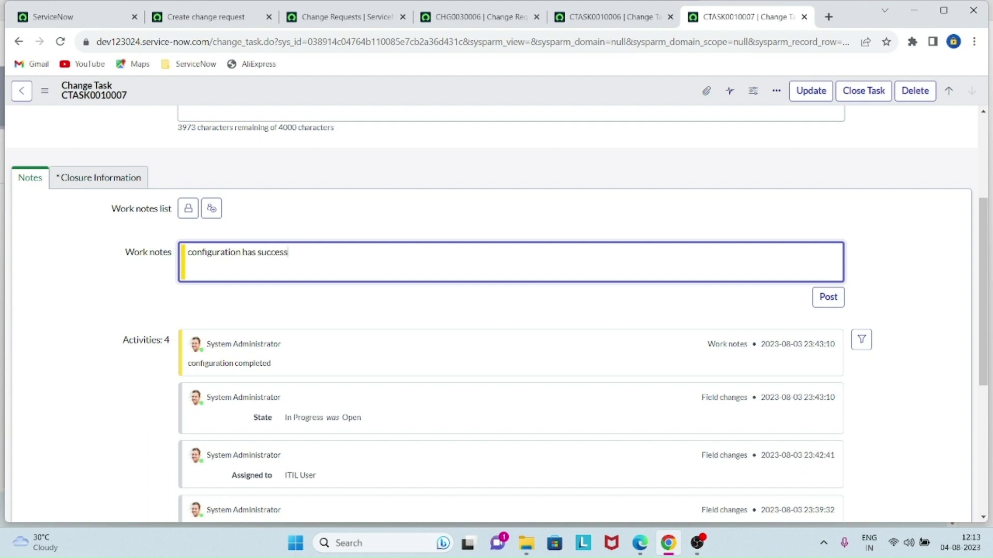
{"action": "type", "text": "fully moved on PROD"}
{"action": "scroll", "coordinate": [496, 310], "scroll_direction": "up", "scroll_amount": 4}
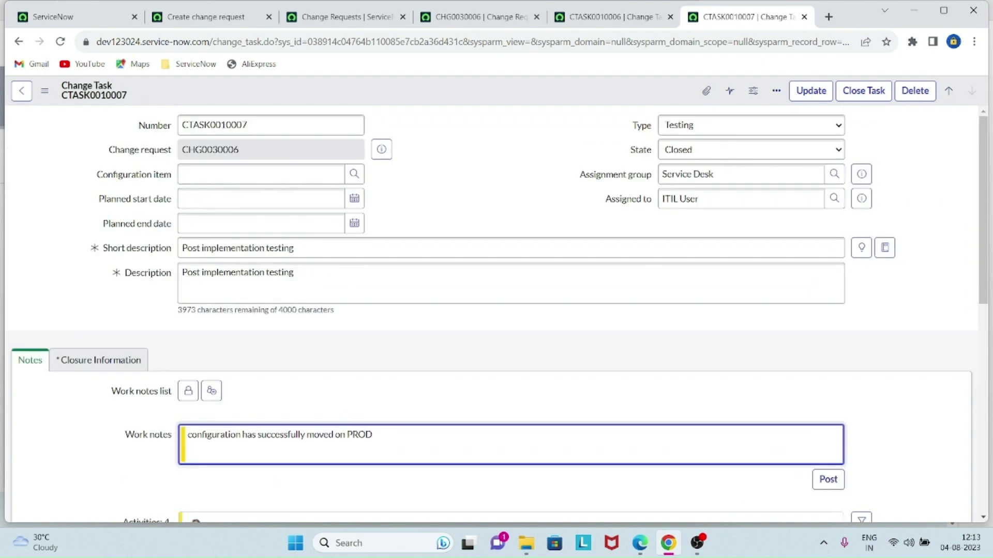
{"action": "left_click", "coordinate": [99, 198]}
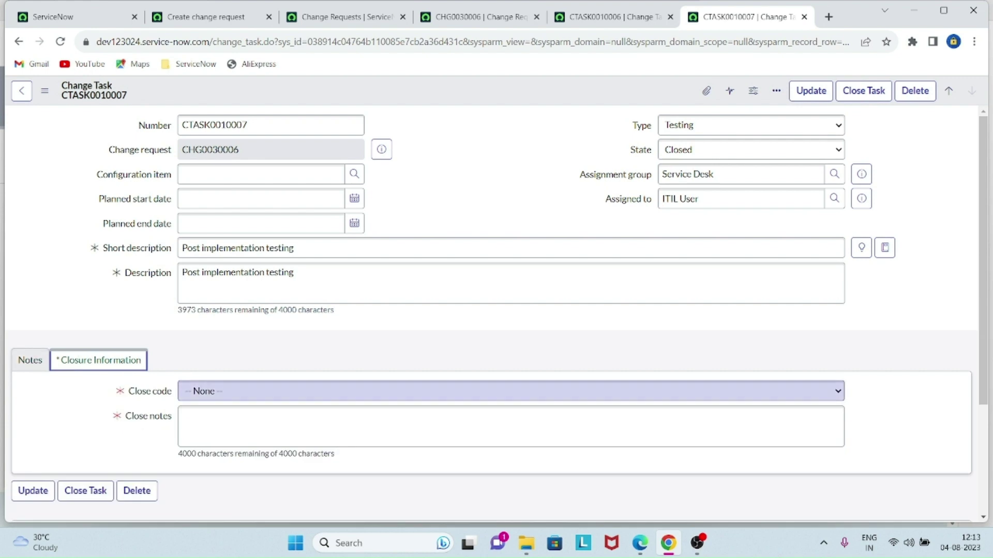
- Give the task close code Successful and close notes 'completed', then save it
{"action": "left_click", "coordinate": [511, 391]}
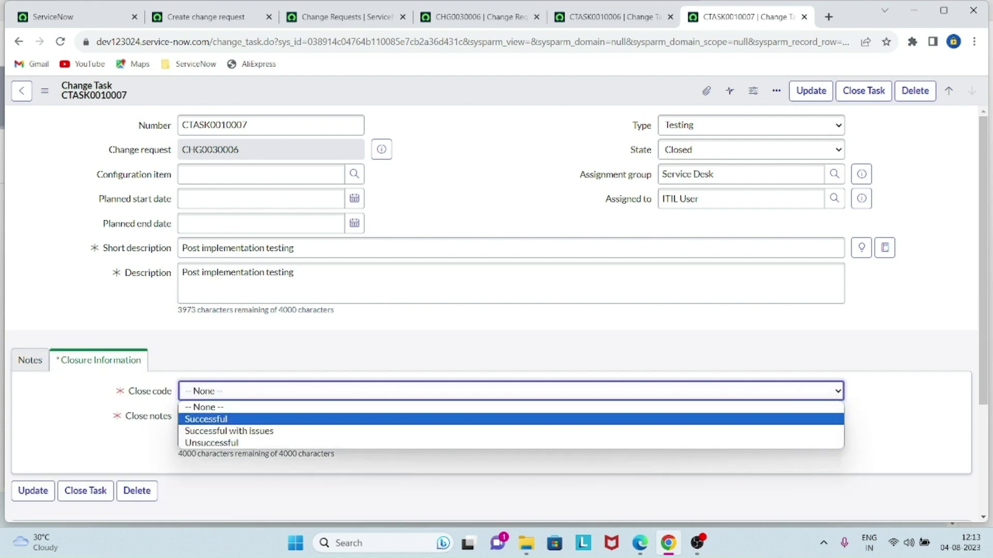
{"action": "left_click", "coordinate": [217, 417]}
{"action": "left_click", "coordinate": [217, 422]}
{"action": "type", "text": "completed"}
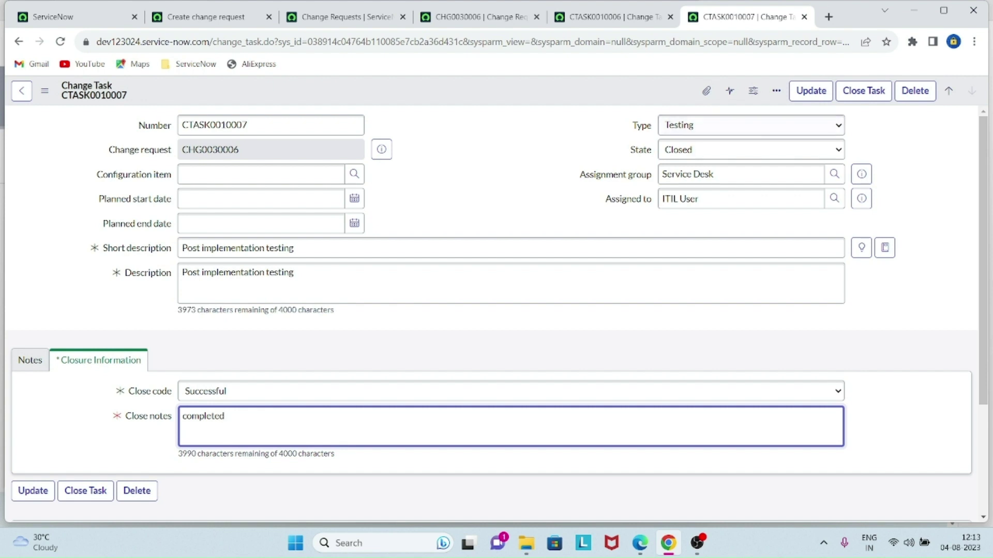
{"action": "right_click", "coordinate": [564, 89]}
{"action": "left_click", "coordinate": [582, 95]}
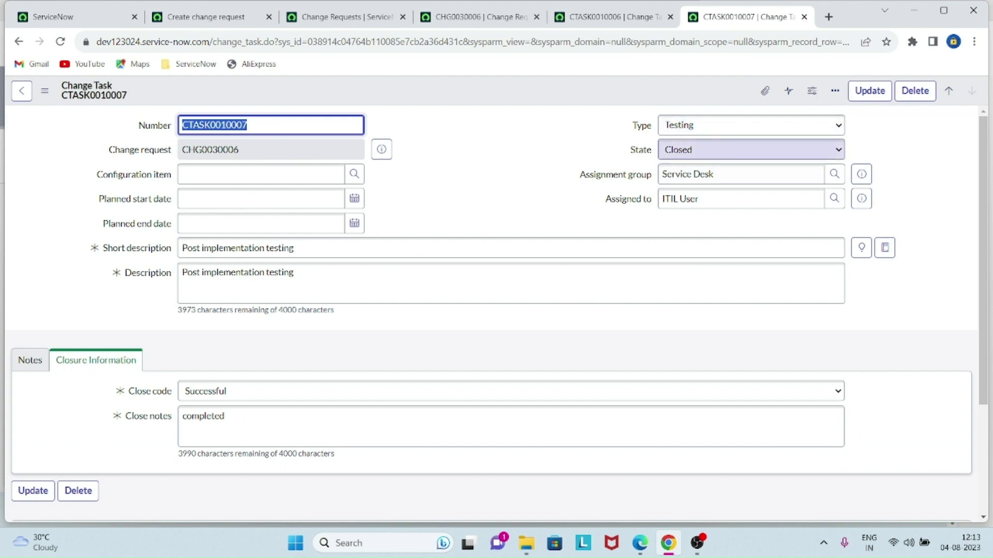
- Check CTASK0010006, then review CHG0030006's Change Tasks list showing both tasks Closed
{"action": "key", "text": "ctrl+shift+Tab"}
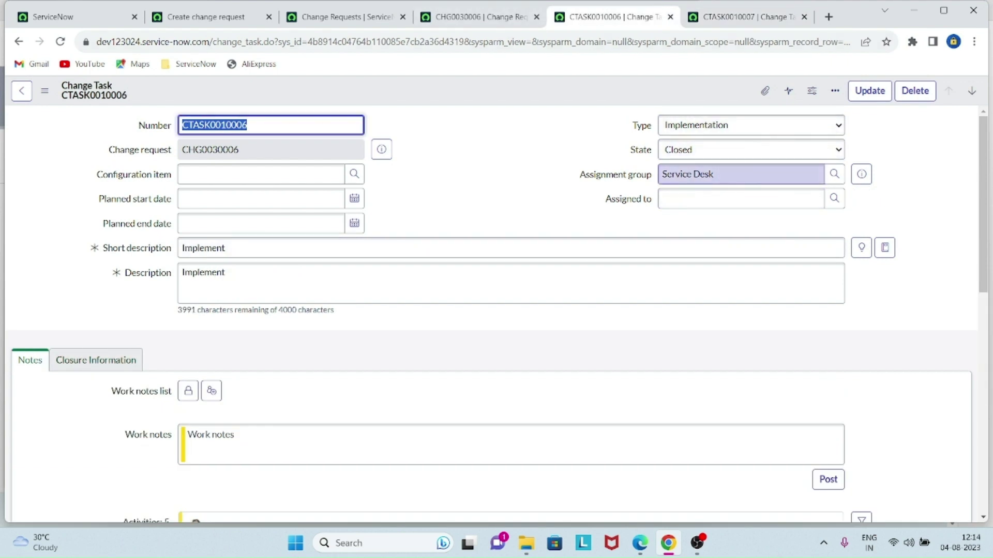
{"action": "key", "text": "ctrl+shift+Tab"}
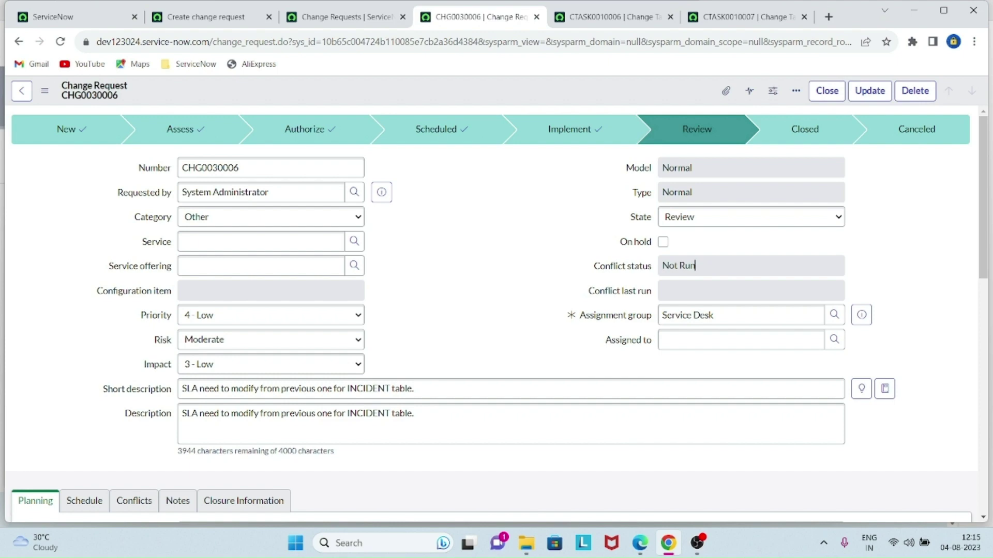
{"action": "scroll", "coordinate": [695, 265], "scroll_direction": "down", "scroll_amount": 15}
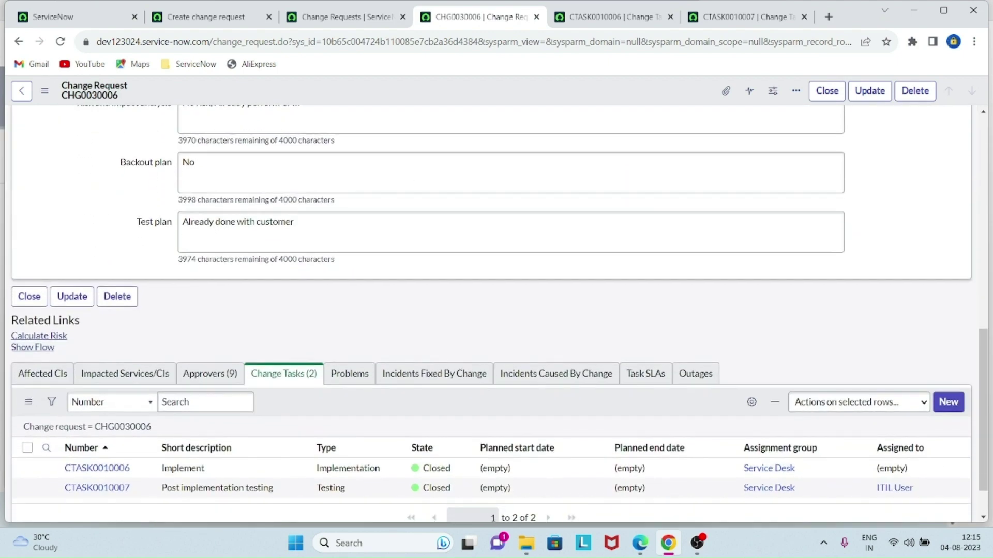
{"action": "scroll", "coordinate": [695, 265], "scroll_direction": "up", "scroll_amount": 15}
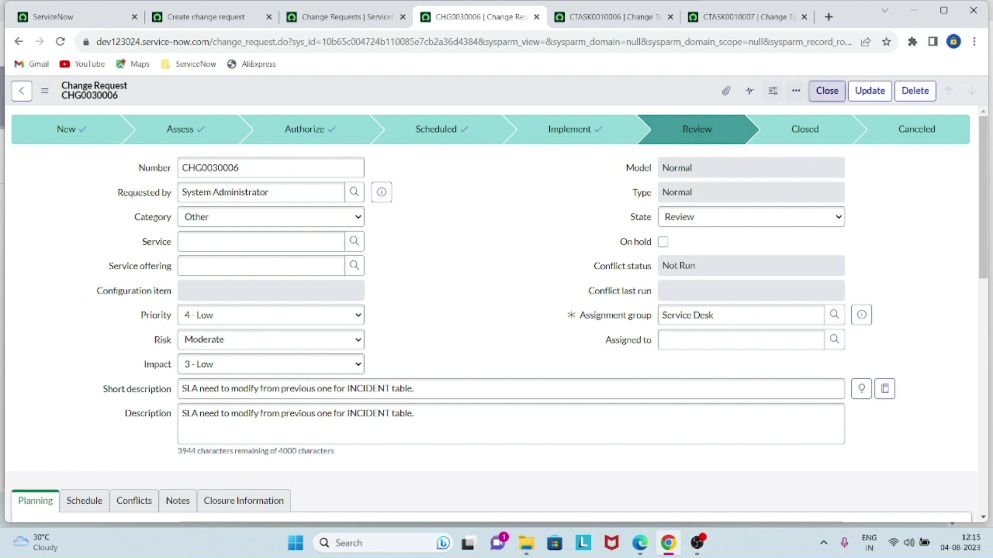
- Begin closing CHG0030006 and choose close code Successful
{"action": "left_click", "coordinate": [827, 91]}
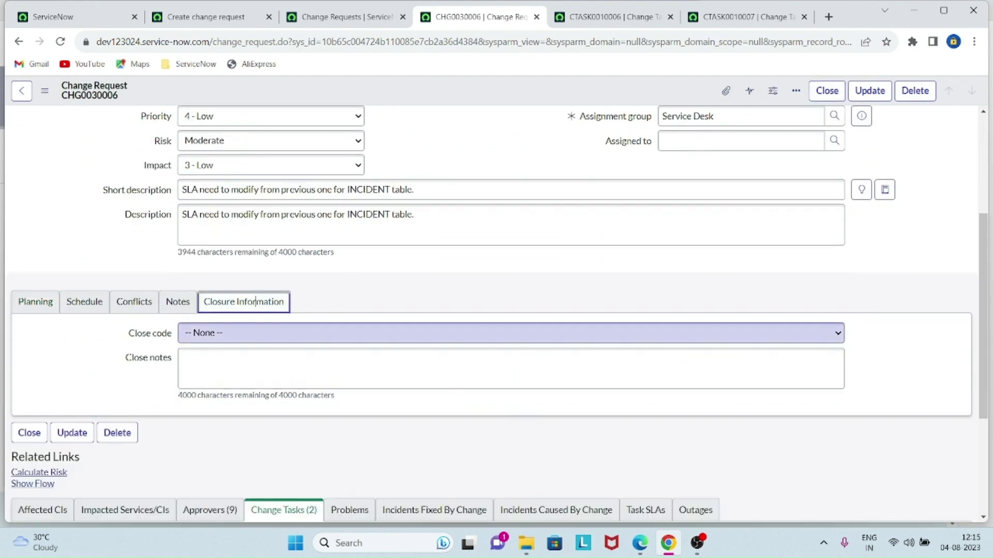
{"action": "left_click", "coordinate": [511, 333]}
{"action": "left_click", "coordinate": [206, 361]}
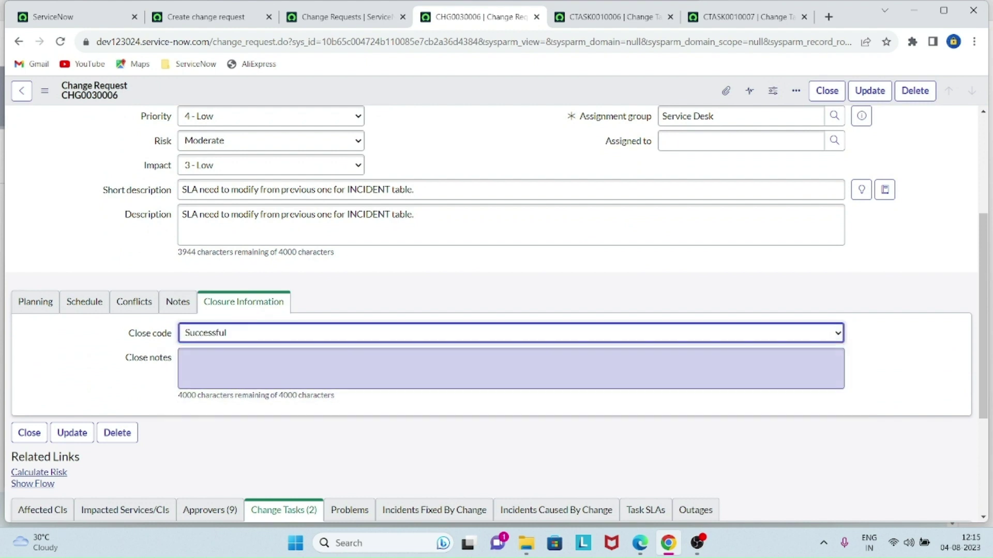
- Write close notes: SLA has successfully moved on PROD, working as per design, 'Thanks'
{"action": "left_click", "coordinate": [258, 368]}
{"action": "type", "text": "completed"}
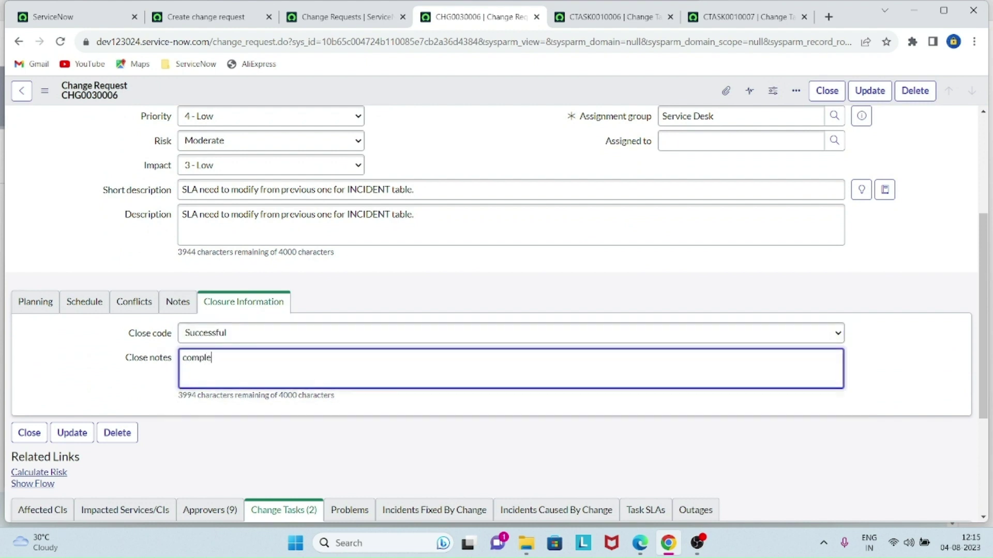
{"action": "type", "text": ". "}
{"action": "type", "text": "https"}
{"action": "key", "text": "BackSpace"}
{"action": "key", "text": "BackSpace"}
{"action": "key", "text": "BackSpace"}
{"action": "key", "text": "BackSpace"}
{"action": "key", "text": "BackSpace"}
{"action": "type", "text": "SLA has successfully "}
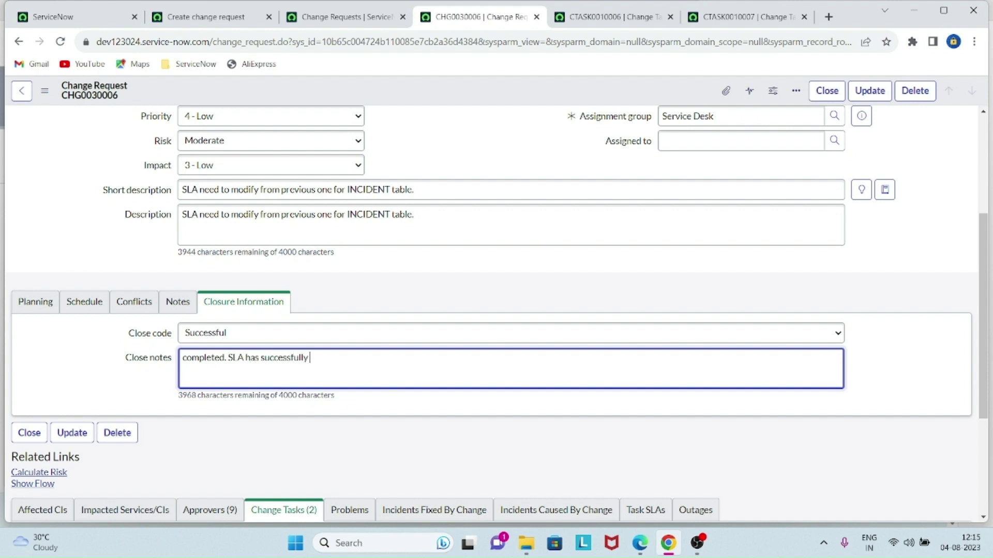
{"action": "type", "text": "moved on PROD. And this"}
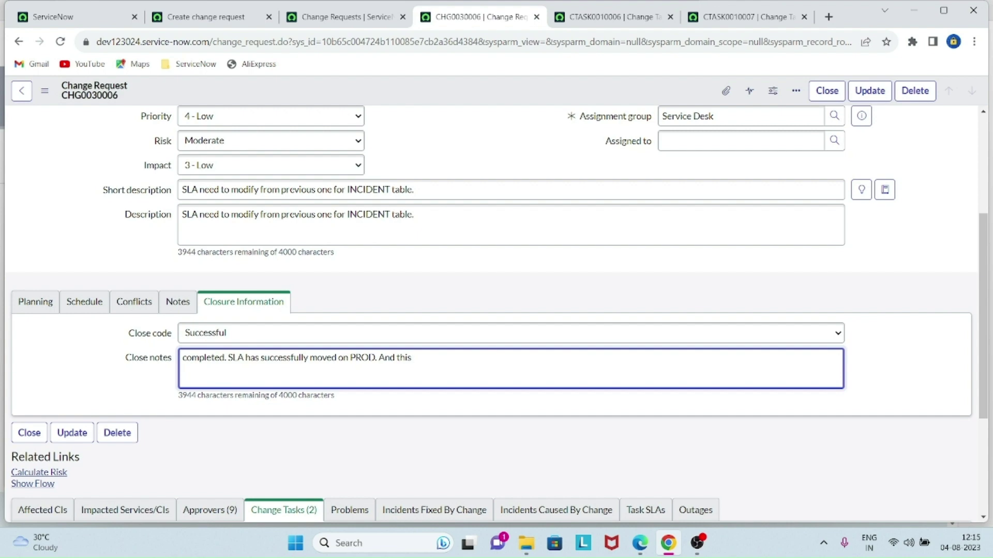
{"action": "type", "text": " is working as per exec"}
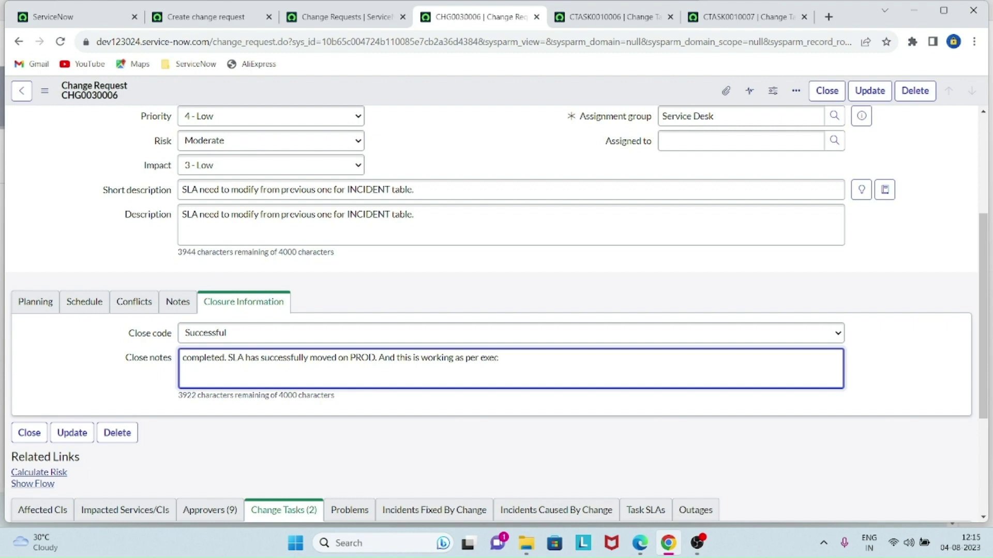
{"action": "key", "text": "BackSpace"}
{"action": "key", "text": "BackSpace"}
{"action": "key", "text": "BackSpace"}
{"action": "type", "text": "design."}
{"action": "key", "text": "Return"}
{"action": "type", "text": "Thanks"}
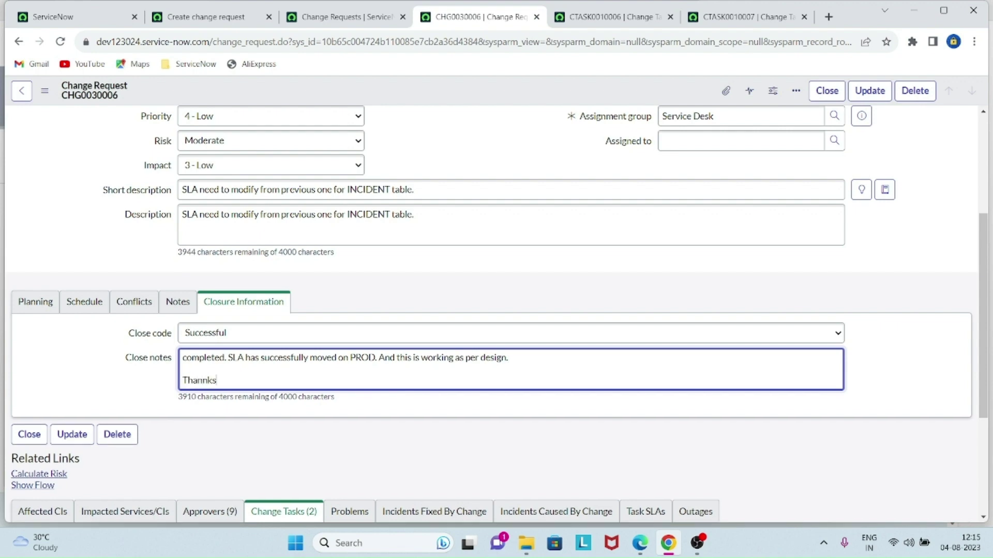
{"action": "key", "text": "BackSpace"}
{"action": "key", "text": "BackSpace"}
{"action": "type", "text": "ks"}
{"action": "scroll", "coordinate": [491, 289], "scroll_direction": "up", "scroll_amount": 4}
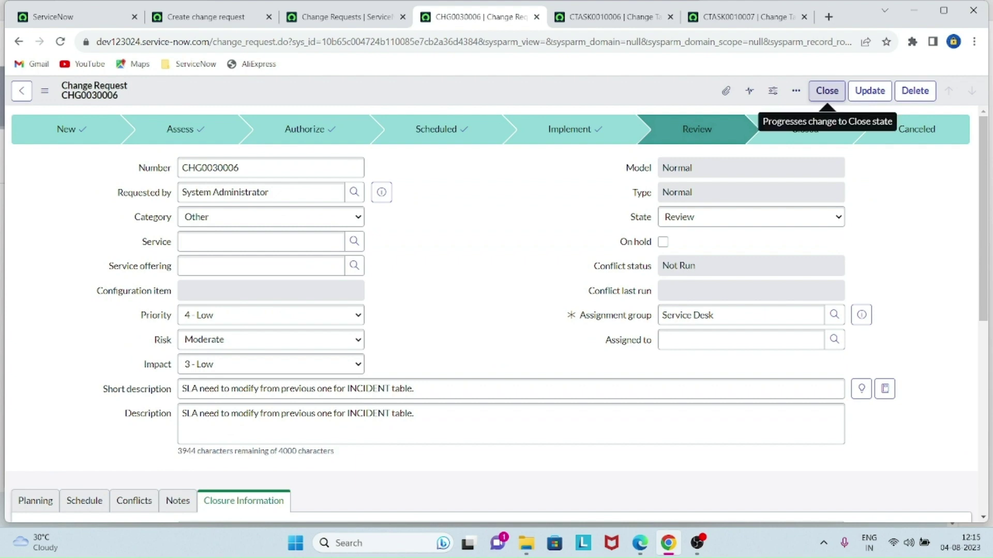
- Close CHG0030006, recheck CTASK0010007, and return to the now-Closed change request
{"action": "left_click", "coordinate": [827, 91]}
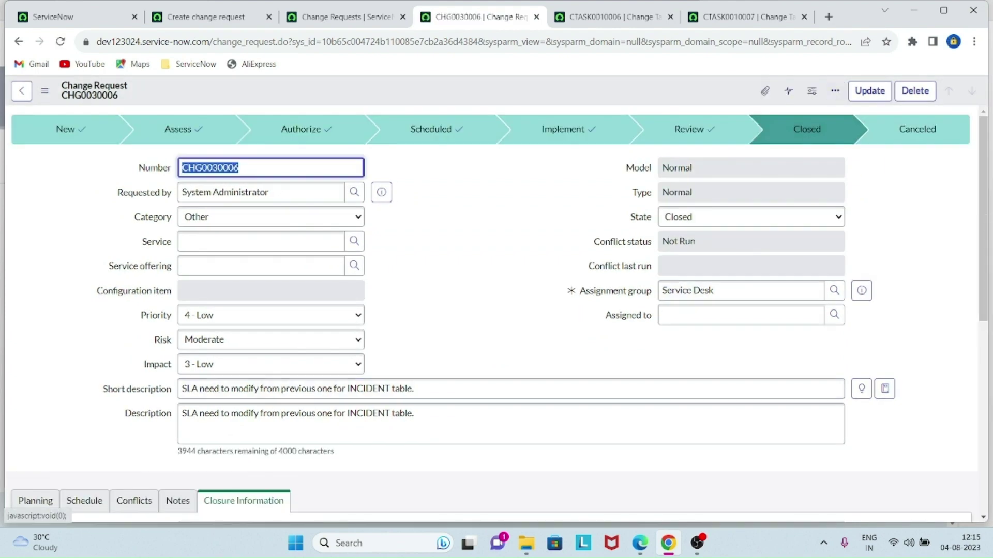
{"action": "scroll", "coordinate": [491, 310], "scroll_direction": "down", "scroll_amount": 7}
{"action": "scroll", "coordinate": [491, 310], "scroll_direction": "up", "scroll_amount": 7}
{"action": "key", "text": "ctrl+Tab"}
{"action": "key", "text": "ctrl+Tab"}
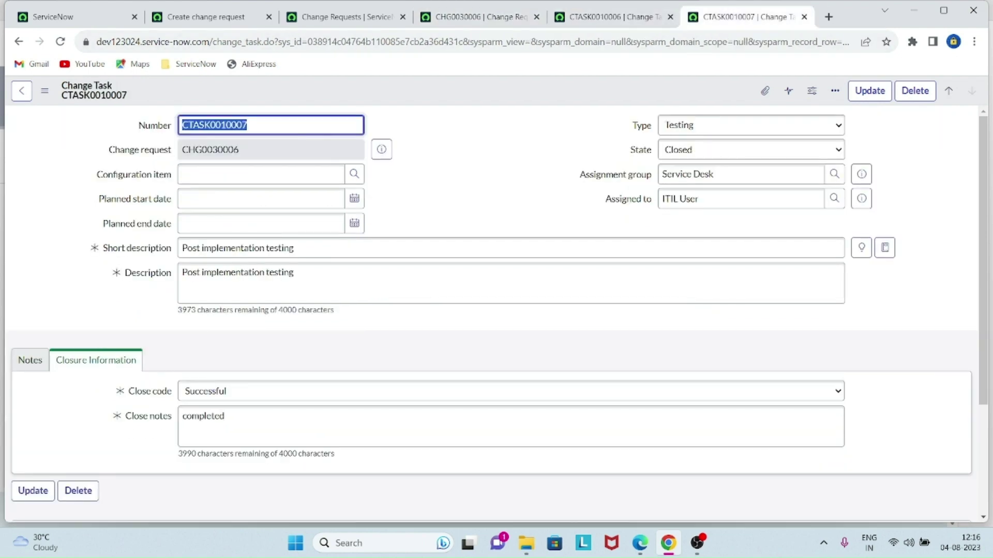
{"action": "key", "text": "ctrl+shift+Tab"}
{"action": "key", "text": "ctrl+shift+Tab"}
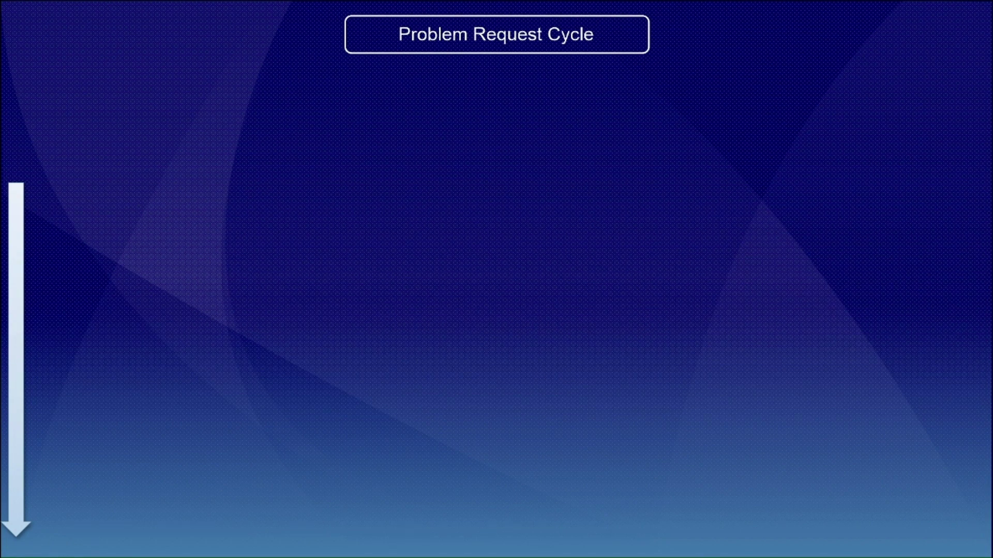
- Advance the slide to show the problem definition, then the New, Assess and Root Cause Analysis stages
{"action": "left_click", "coordinate": [634, 288]}
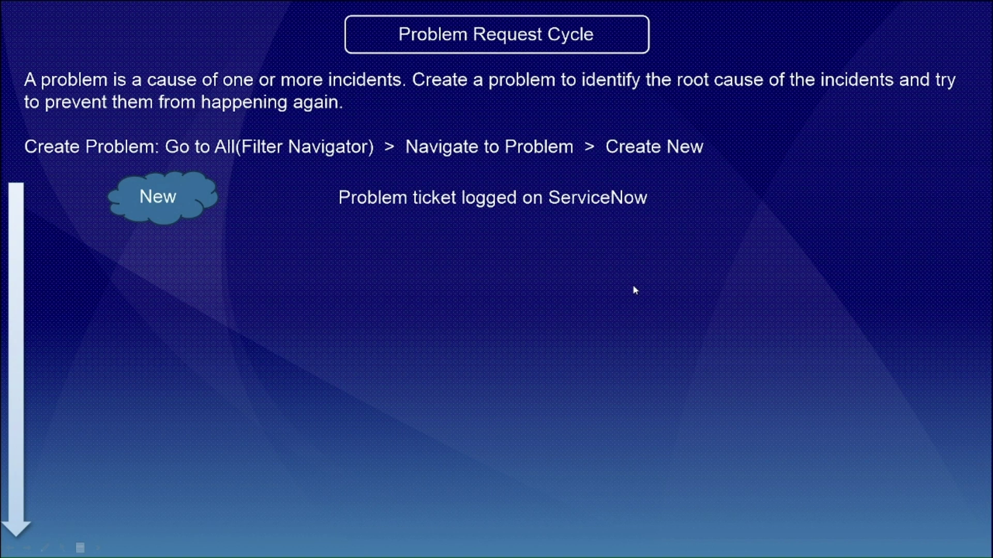
{"action": "left_click", "coordinate": [635, 291]}
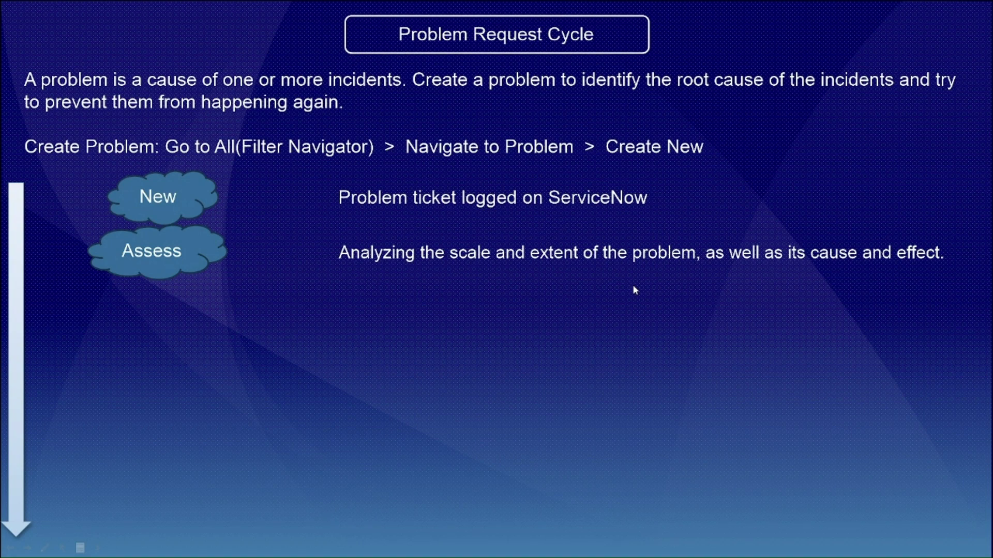
{"action": "left_click", "coordinate": [633, 288]}
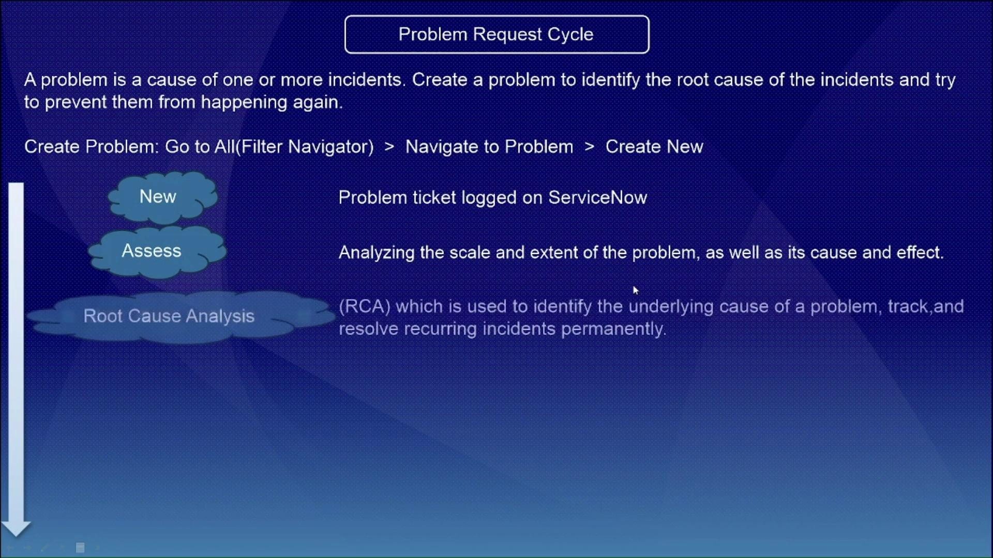
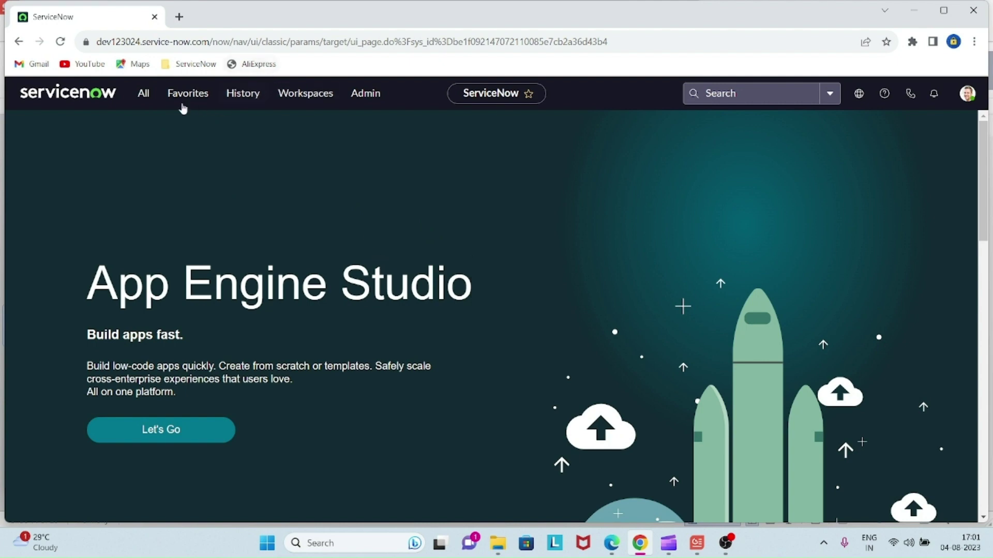
- Open a blank new problem form in a separate tab from the All navigator's 'problem' filter
{"action": "left_click", "coordinate": [147, 95]}
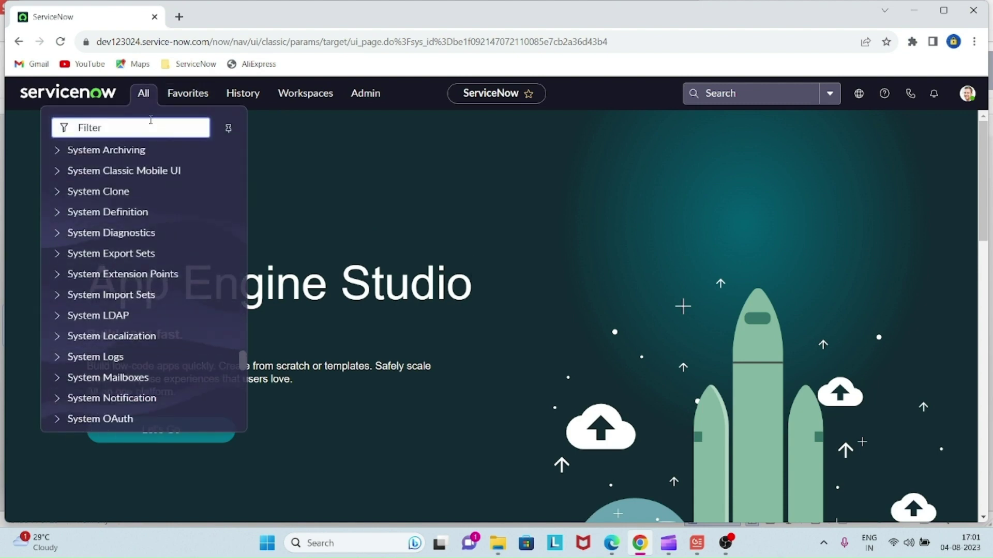
{"action": "type", "text": "problem"}
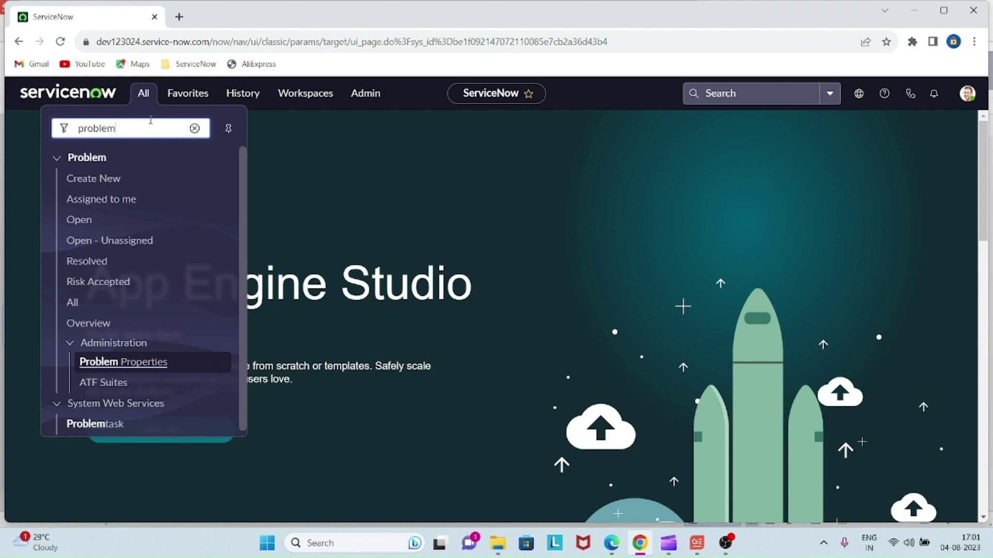
{"action": "middle_click", "coordinate": [86, 187]}
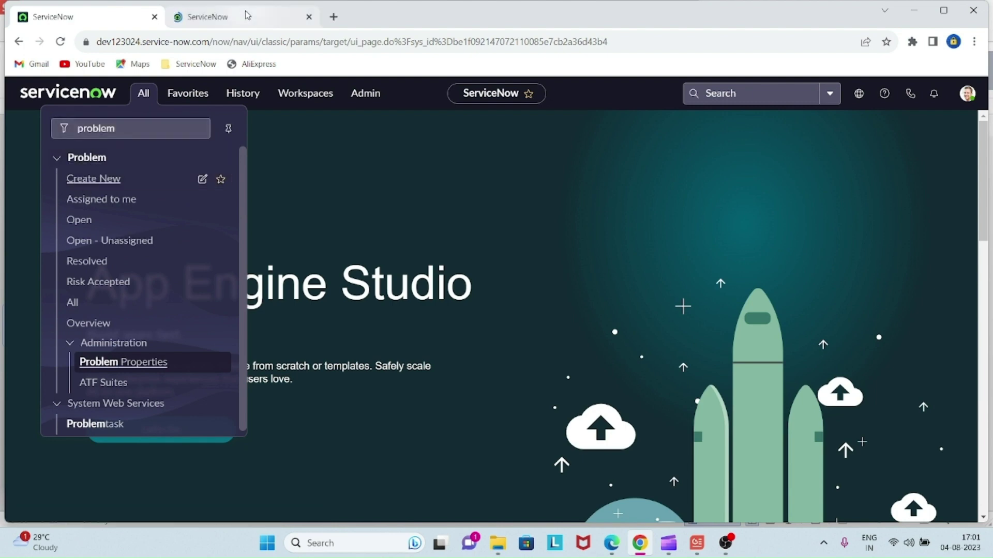
{"action": "left_click", "coordinate": [248, 16]}
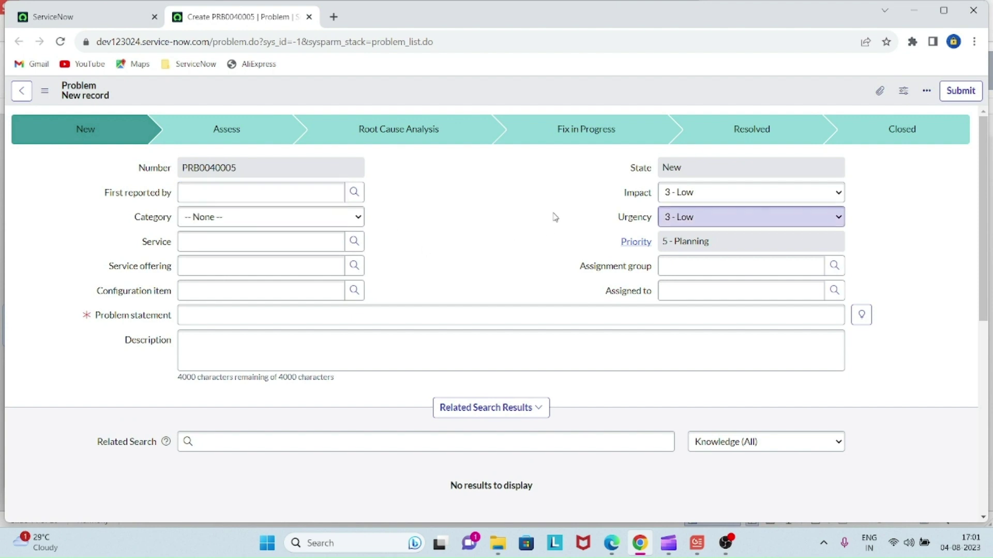
- Fill in the first reporter from recent choices and set Category Software, Subcategory Email
{"action": "left_click", "coordinate": [504, 236]}
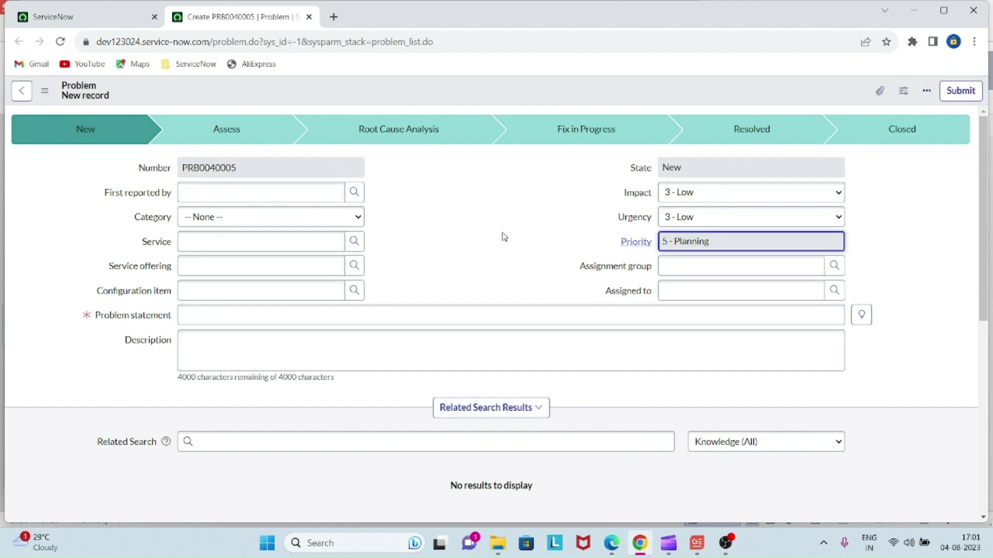
{"action": "left_click", "coordinate": [323, 192]}
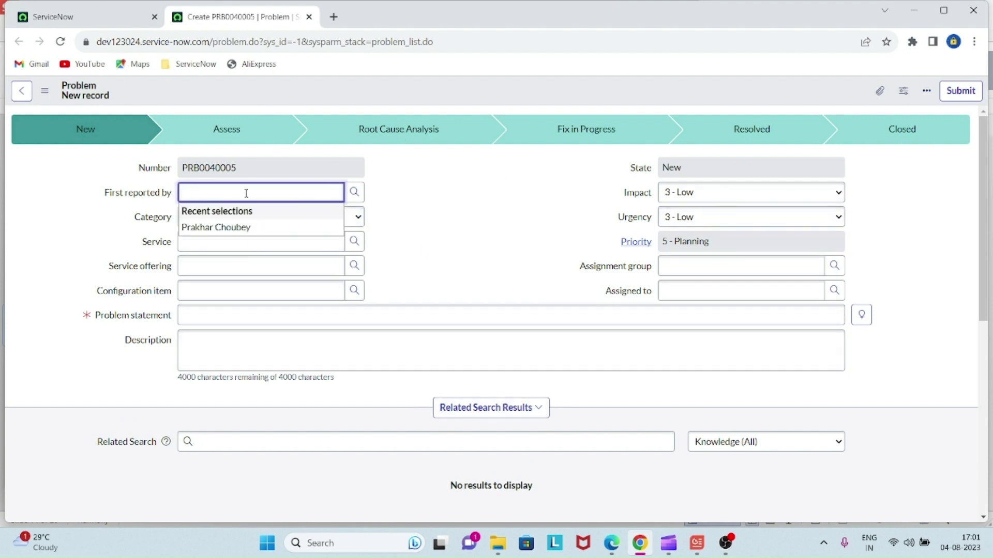
{"action": "left_click", "coordinate": [281, 228]}
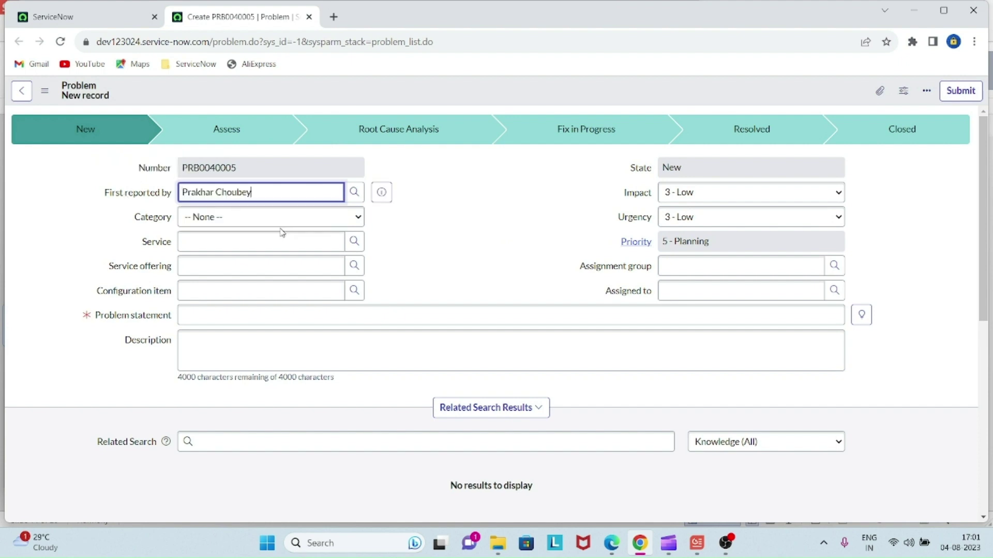
{"action": "left_click", "coordinate": [317, 224]}
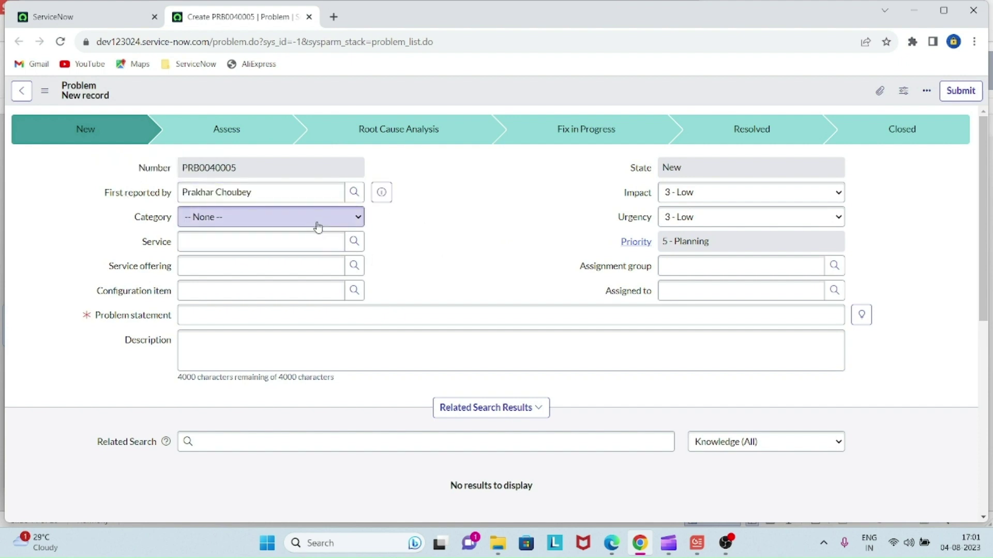
{"action": "left_click", "coordinate": [295, 245]}
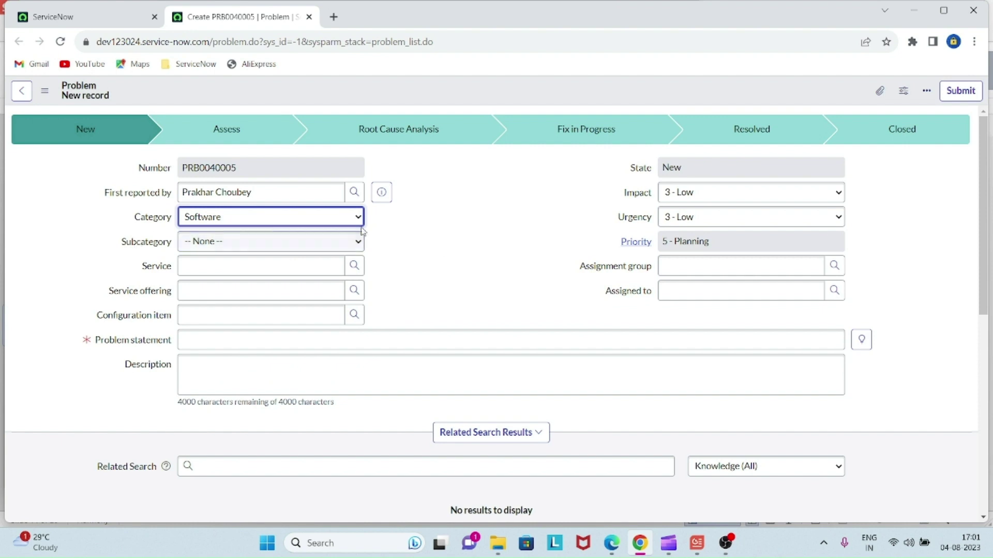
{"action": "left_click", "coordinate": [288, 244]}
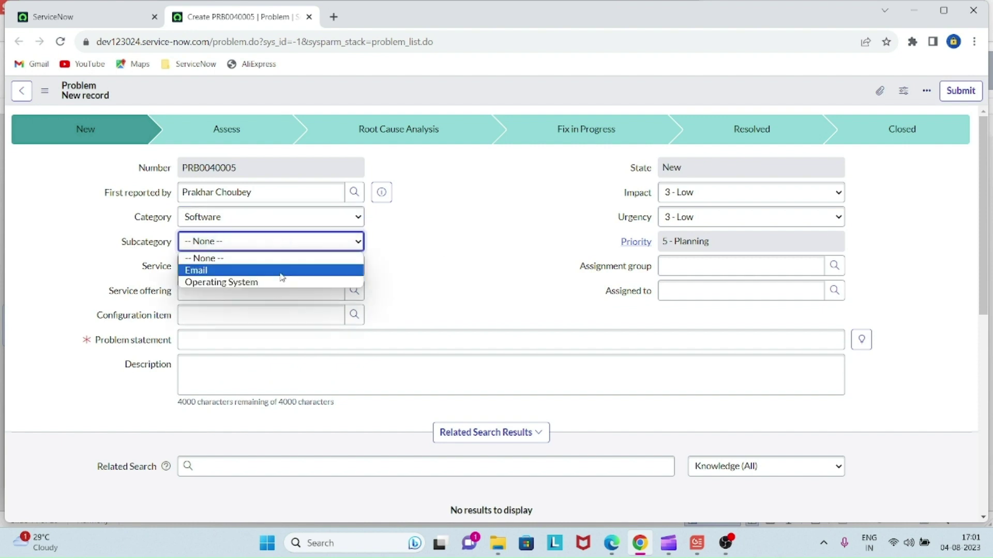
{"action": "left_click", "coordinate": [341, 270]}
{"action": "left_click", "coordinate": [437, 280]}
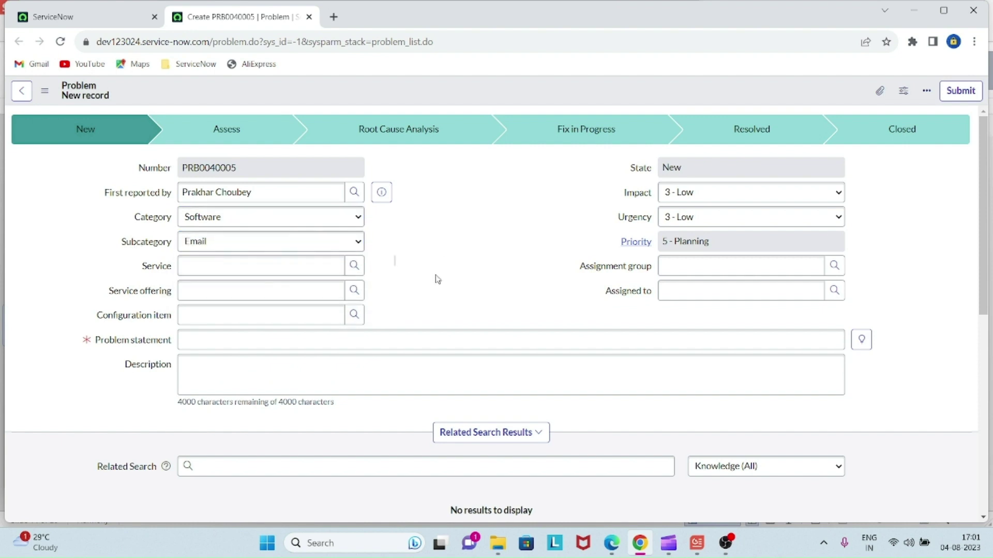
- Enter problem statement 'Integration of category field is not working properly in previous Incident record'
{"action": "left_click", "coordinate": [225, 342]}
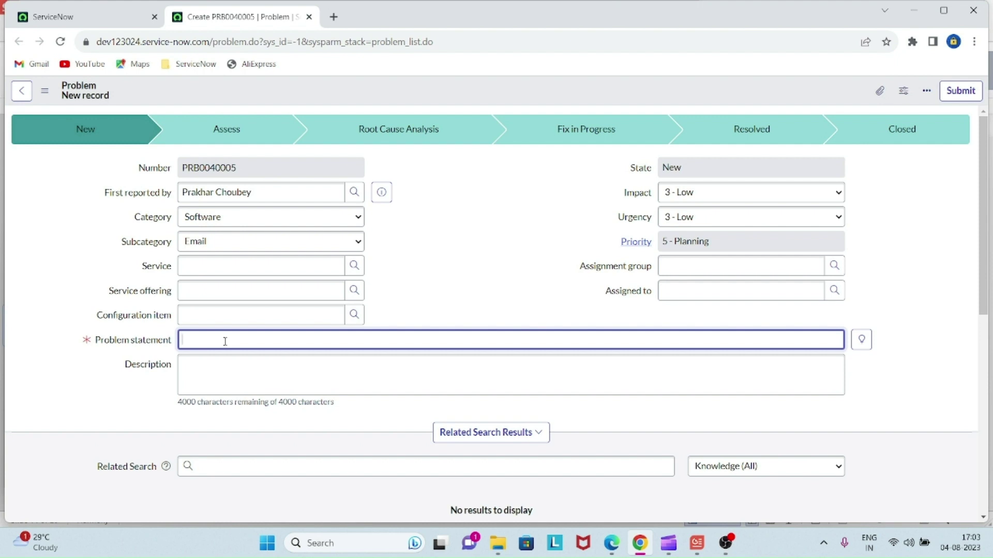
{"action": "type", "text": "Integration of category filed"}
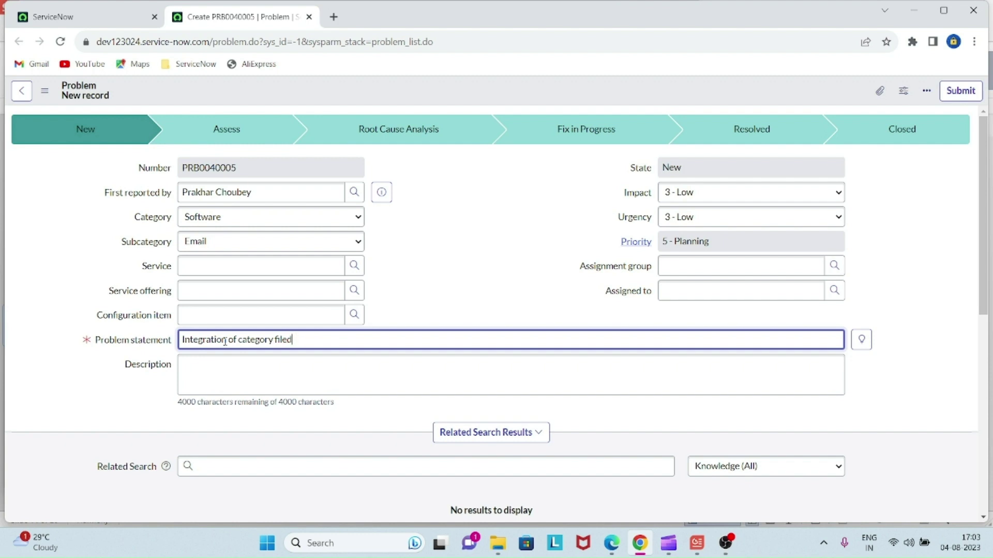
{"action": "key", "text": "BackSpace"}
{"action": "key", "text": "BackSpace"}
{"action": "key", "text": "BackSpace"}
{"action": "type", "text": "eld is nowt"}
{"action": "key", "text": "BackSpace"}
{"action": "key", "text": "BackSpace"}
{"action": "type", "text": "t working properly"}
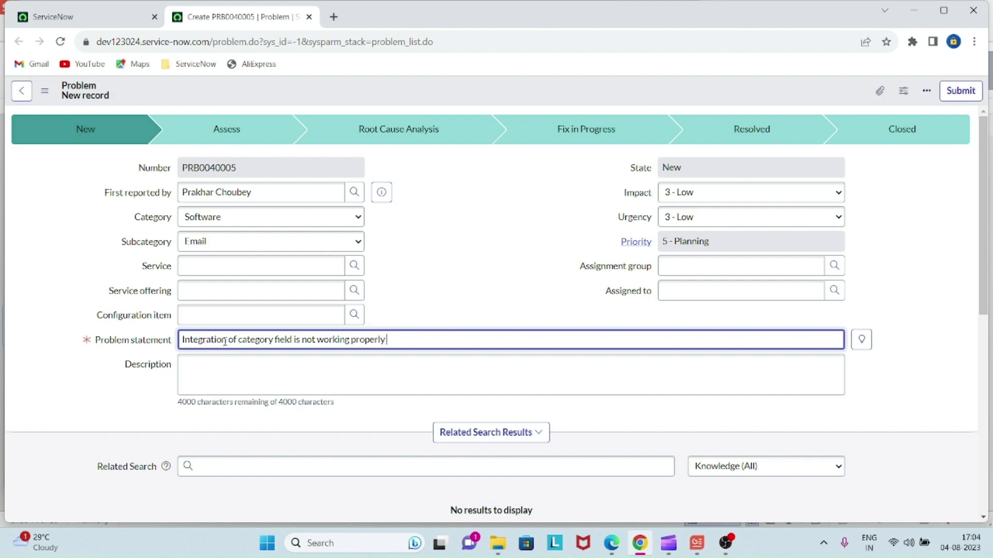
{"action": "type", "text": " in per"}
{"action": "type", "text": "ivous"}
{"action": "key", "text": "BackSpace"}
{"action": "key", "text": "BackSpace"}
{"action": "key", "text": "BackSpace"}
{"action": "key", "text": "BackSpace"}
{"action": "key", "text": "BackSpace"}
{"action": "key", "text": "BackSpace"}
{"action": "type", "text": "evious Incidenf"}
{"action": "key", "text": "BackSpace"}
{"action": "key", "text": "BackSpace"}
{"action": "type", "text": "ent record."}
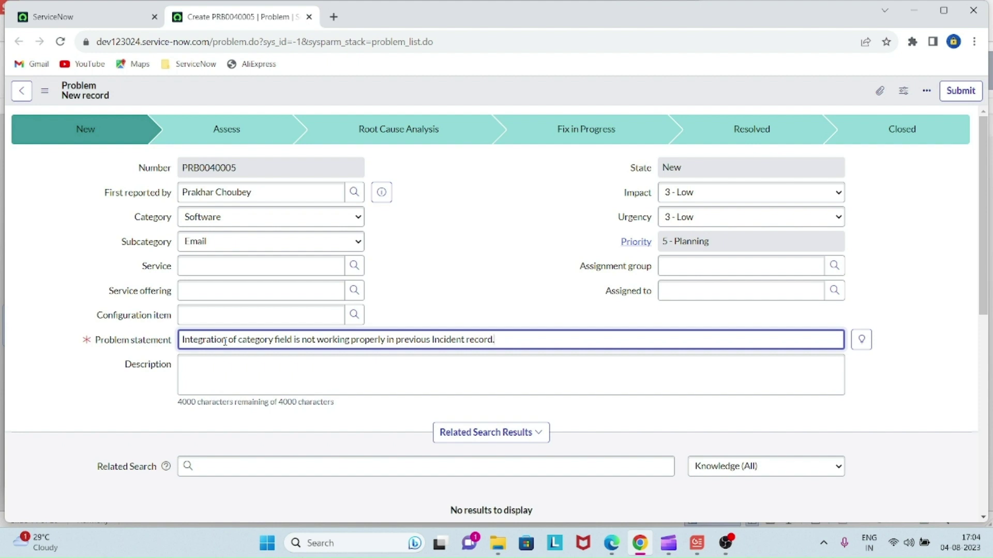
- Copy the problem statement into the Description field
{"action": "key", "text": "ctrl+a"}
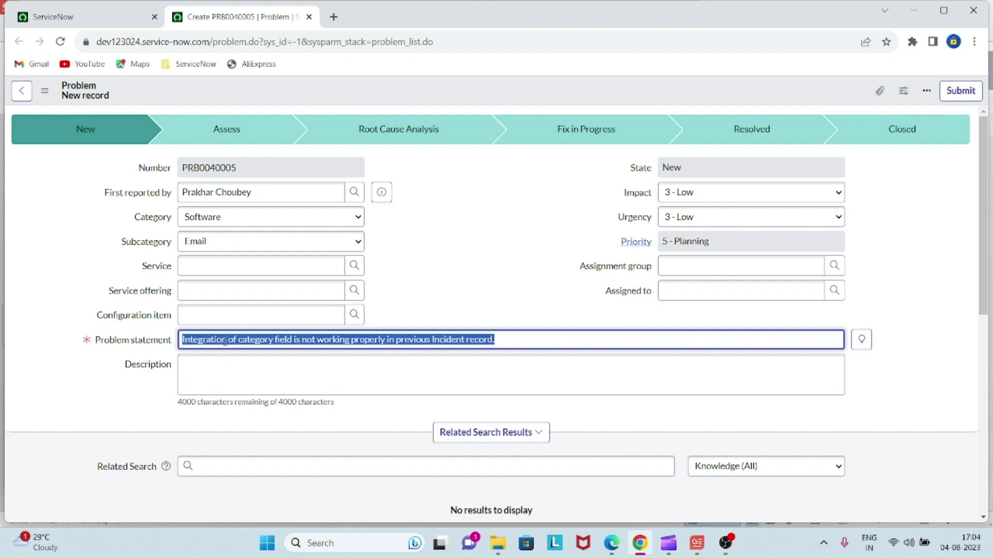
{"action": "key", "text": "ctrl+c"}
{"action": "left_click", "coordinate": [255, 378]}
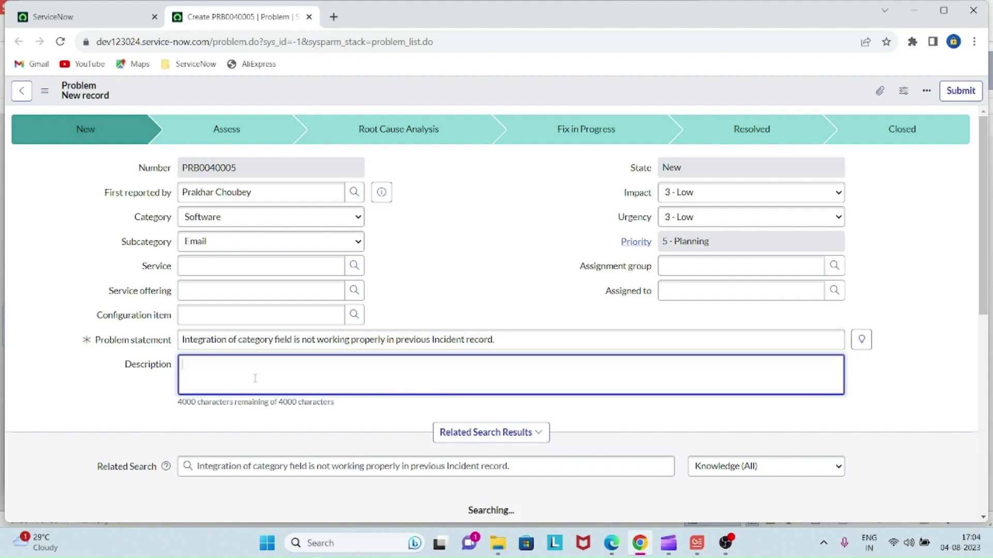
{"action": "key", "text": "ctrl+v"}
{"action": "left_click", "coordinate": [91, 379]}
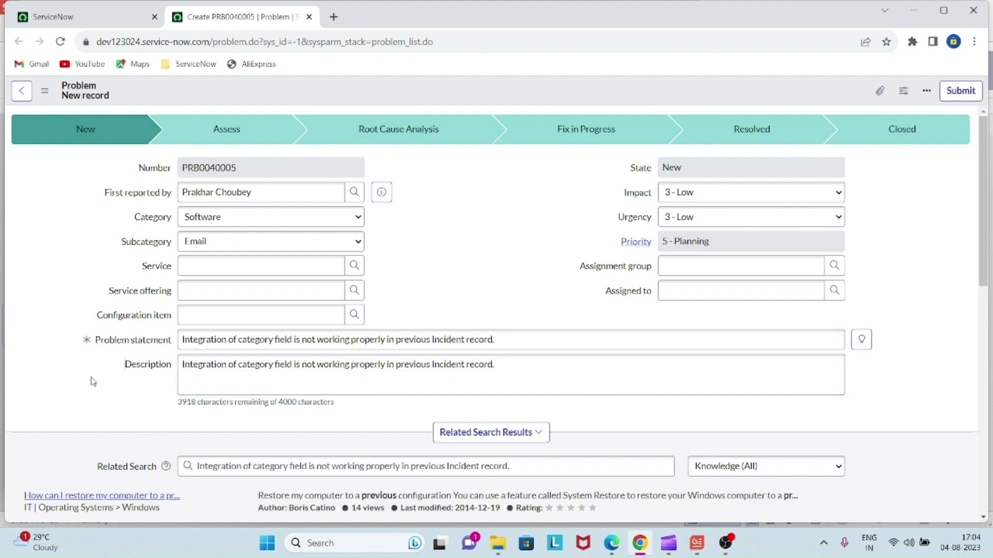
{"action": "scroll", "coordinate": [91, 380], "scroll_direction": "down", "scroll_amount": 1}
{"action": "scroll", "coordinate": [91, 381], "scroll_direction": "down", "scroll_amount": 10}
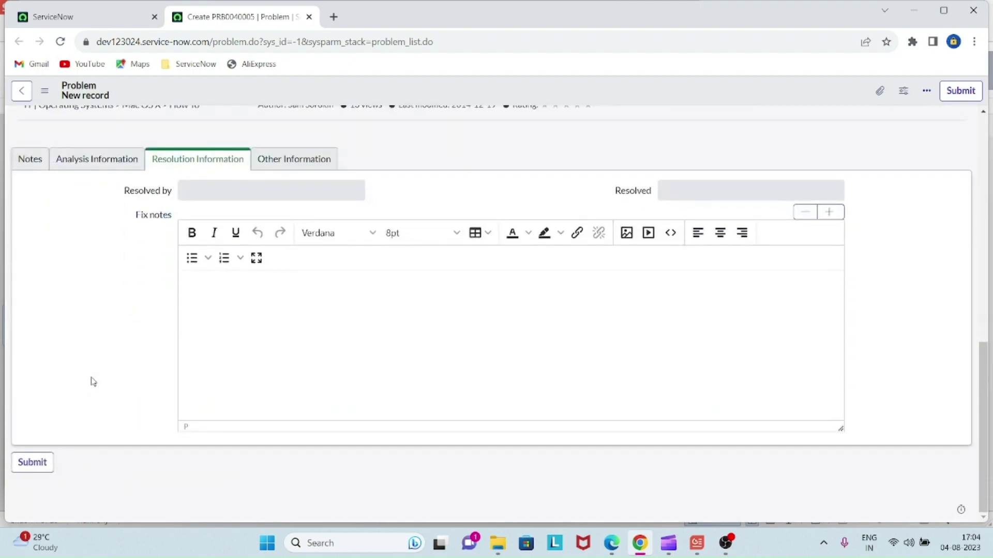
{"action": "scroll", "coordinate": [91, 381], "scroll_direction": "up", "scroll_amount": 10}
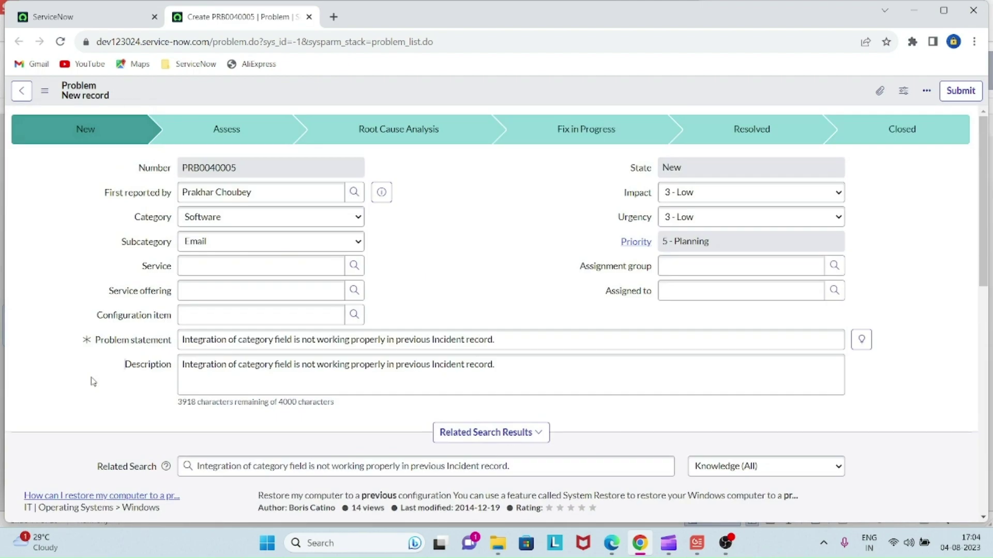
- Save new problem PRB0040005 and open its saved record in a new tab
{"action": "left_click", "coordinate": [964, 91]}
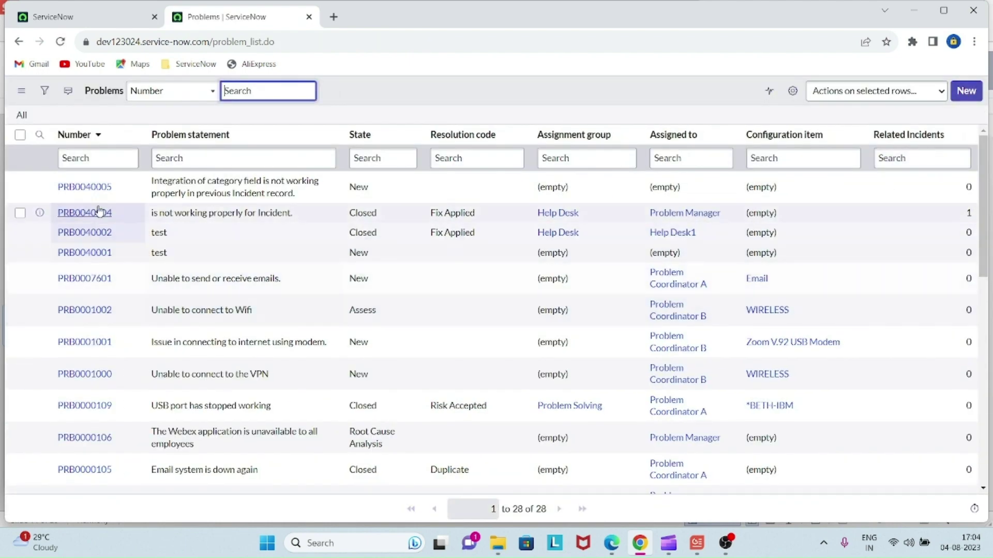
{"action": "right_click", "coordinate": [128, 189]}
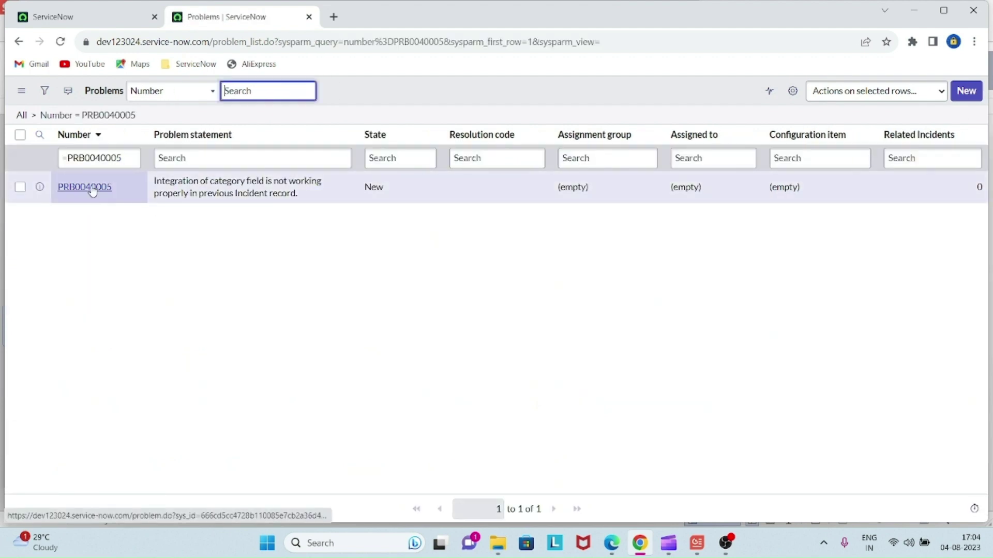
{"action": "middle_click", "coordinate": [92, 192]}
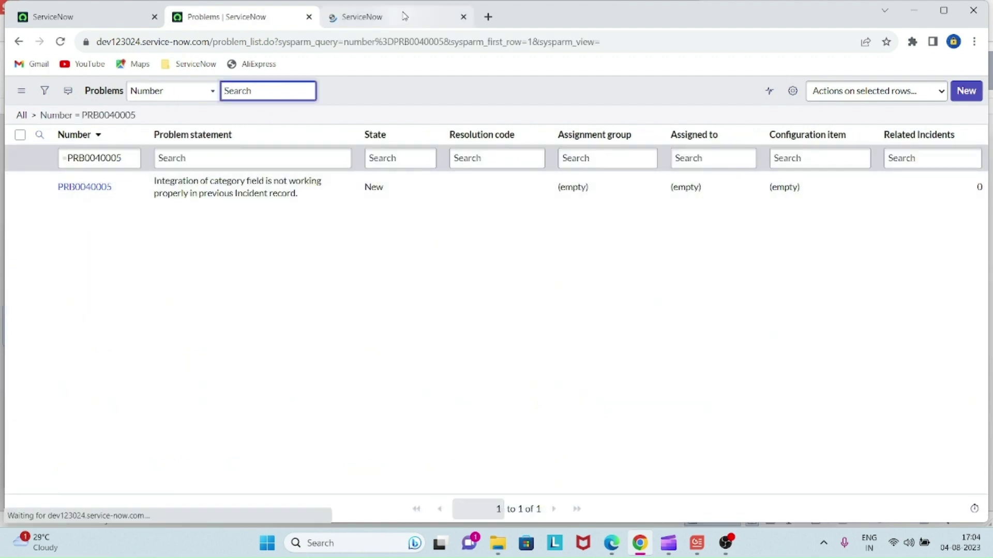
{"action": "left_click", "coordinate": [403, 15]}
- Show the Notes section and scroll down to the Incidents related list
{"action": "left_click", "coordinate": [465, 248]}
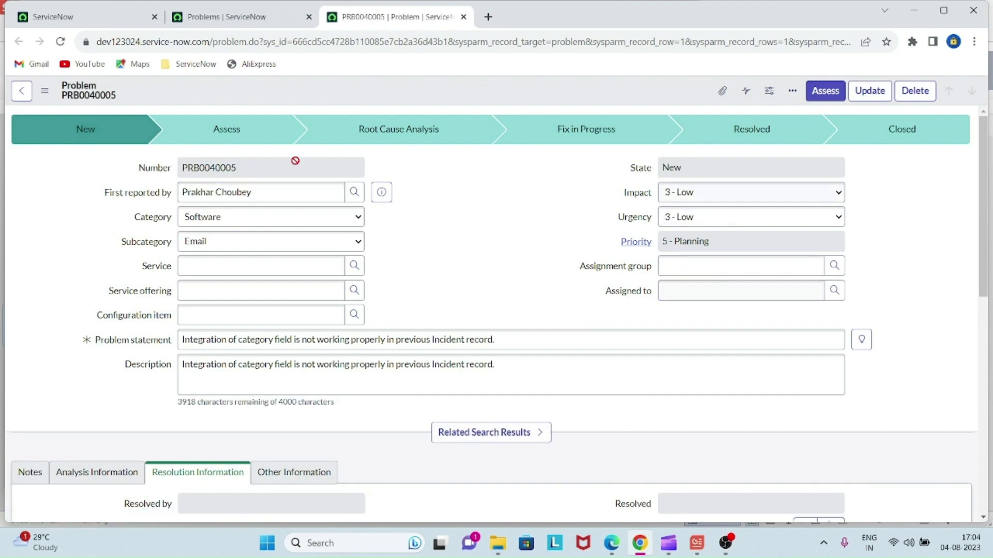
{"action": "scroll", "coordinate": [472, 328], "scroll_direction": "down", "scroll_amount": 10}
{"action": "scroll", "coordinate": [472, 326], "scroll_direction": "up", "scroll_amount": 3}
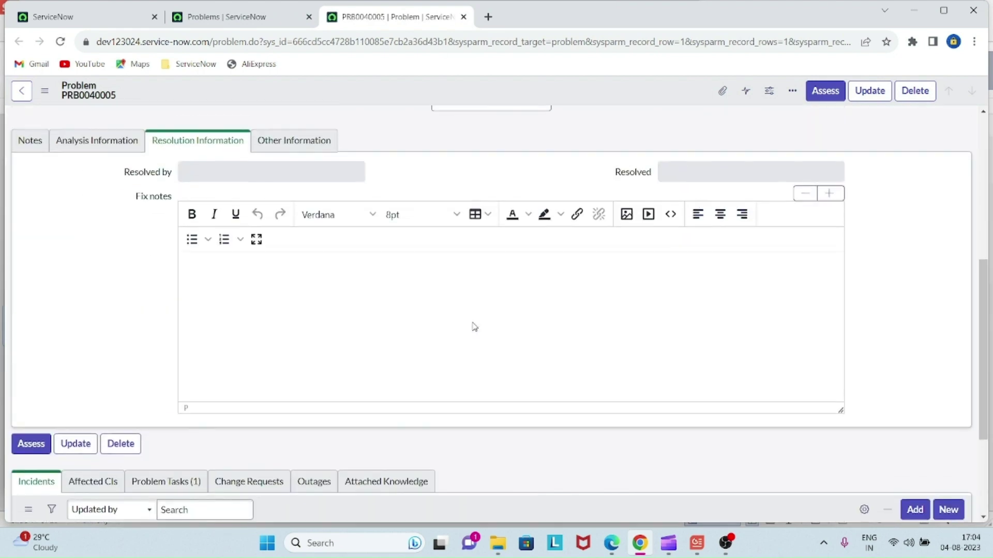
{"action": "left_click", "coordinate": [30, 143]}
{"action": "scroll", "coordinate": [362, 313], "scroll_direction": "down", "scroll_amount": 3}
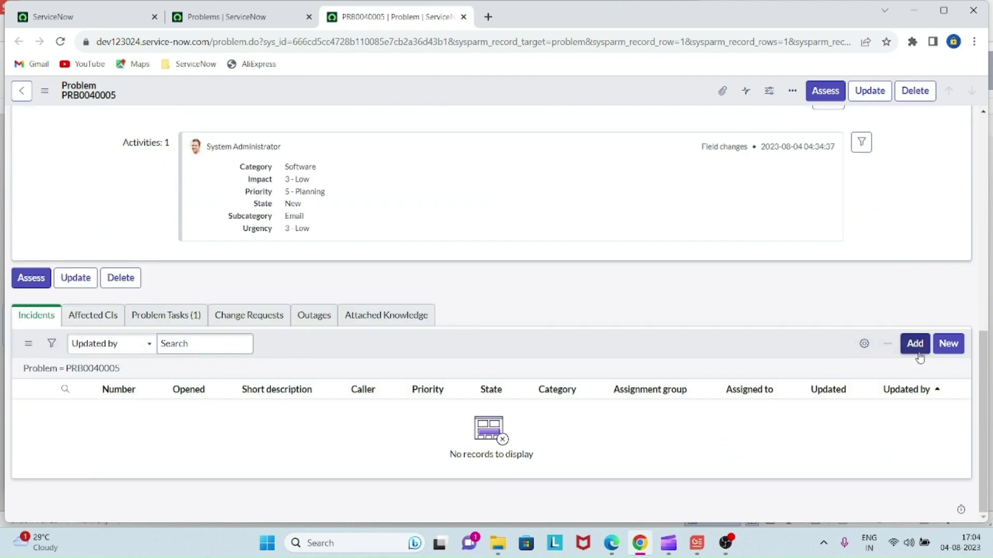
- Add incidents INC0065035 and INC0065027 to the problem's Incidents related list
{"action": "left_click", "coordinate": [918, 352]}
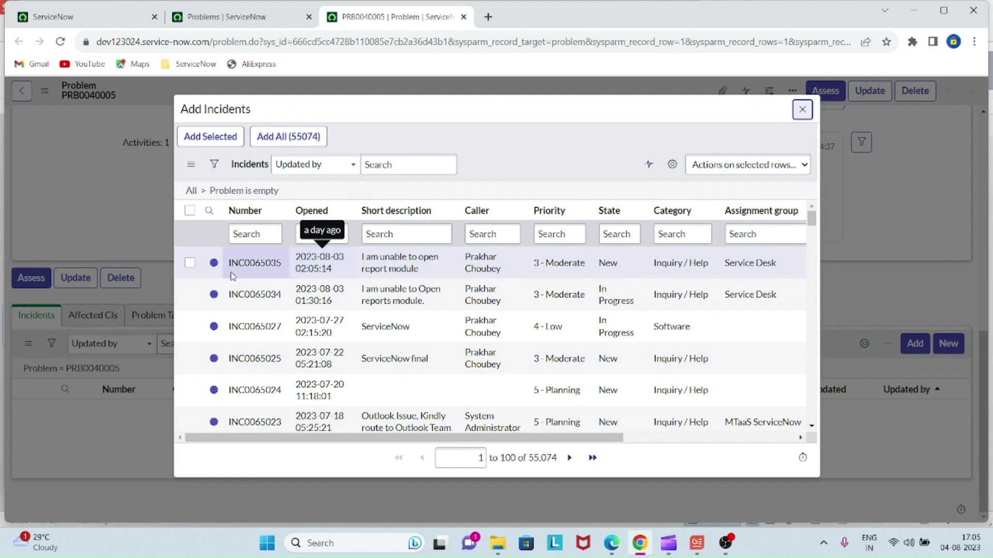
{"action": "left_click", "coordinate": [190, 265]}
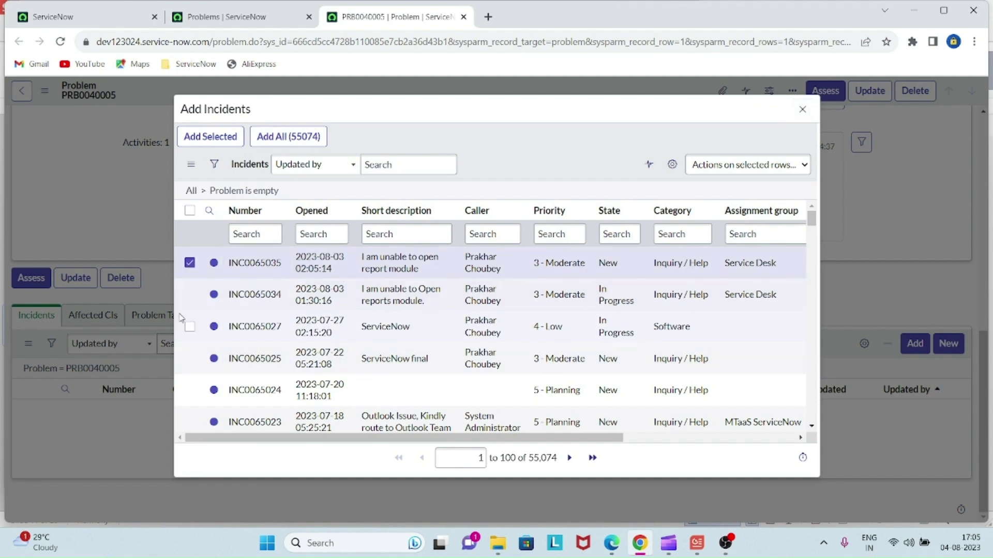
{"action": "left_click", "coordinate": [189, 327]}
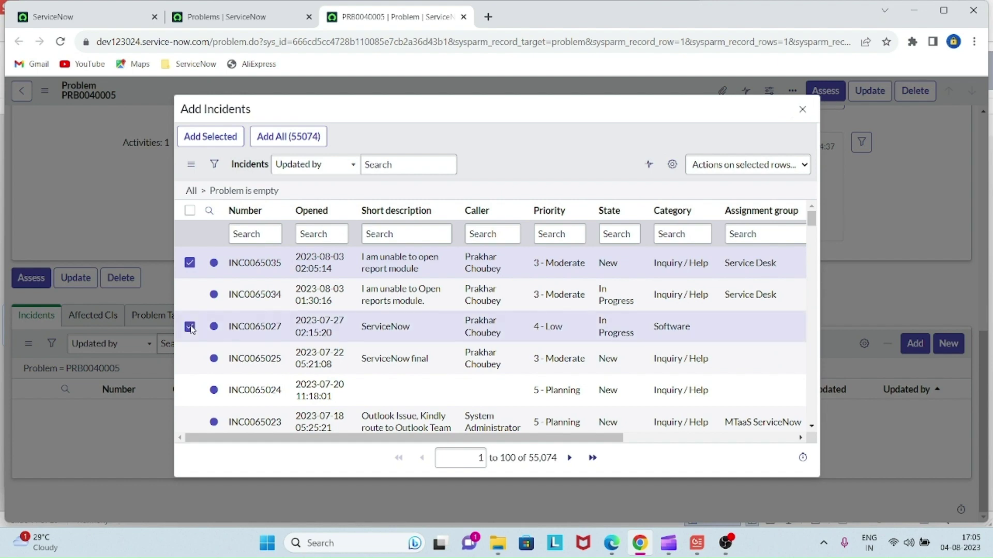
{"action": "left_click", "coordinate": [219, 141]}
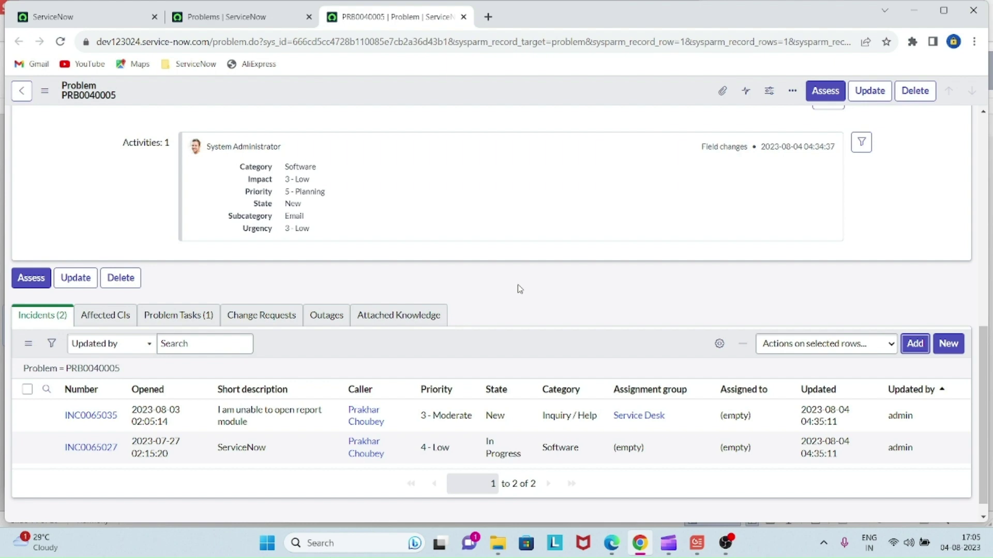
{"action": "scroll", "coordinate": [520, 289], "scroll_direction": "up", "scroll_amount": 10}
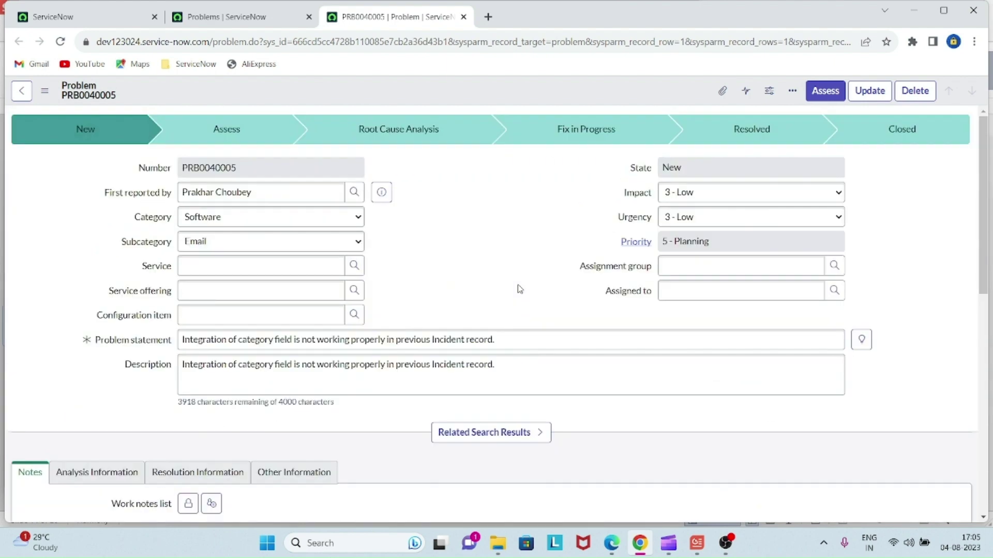
- Set Assignment group to Help Desk and Assigned to to Problem Manager
{"action": "scroll", "coordinate": [519, 289], "scroll_direction": "down", "scroll_amount": 10}
{"action": "scroll", "coordinate": [519, 289], "scroll_direction": "up", "scroll_amount": 10}
{"action": "scroll", "coordinate": [519, 289], "scroll_direction": "down", "scroll_amount": 10}
{"action": "scroll", "coordinate": [517, 288], "scroll_direction": "up", "scroll_amount": 10}
{"action": "left_click", "coordinate": [704, 264]}
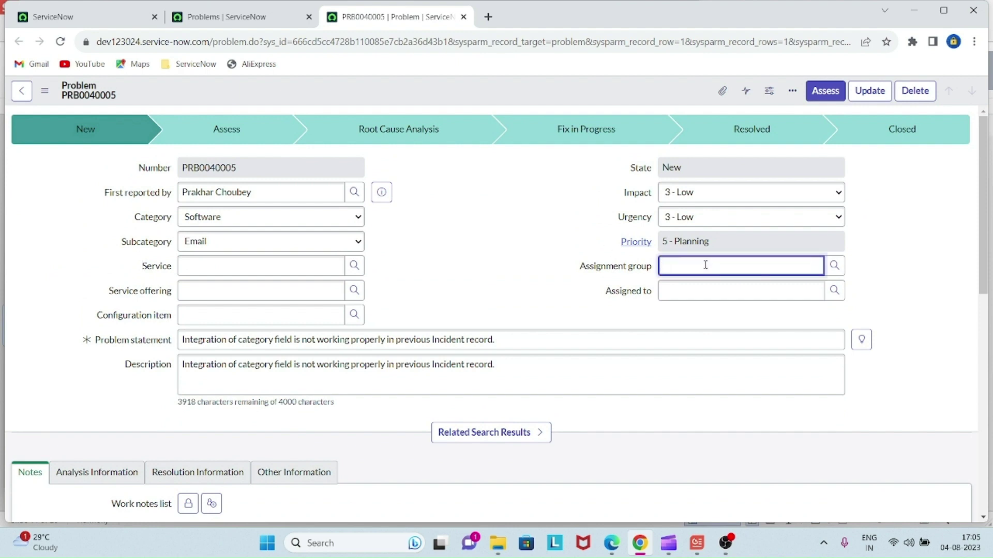
{"action": "type", "text": "Help"}
{"action": "left_click", "coordinate": [713, 295]}
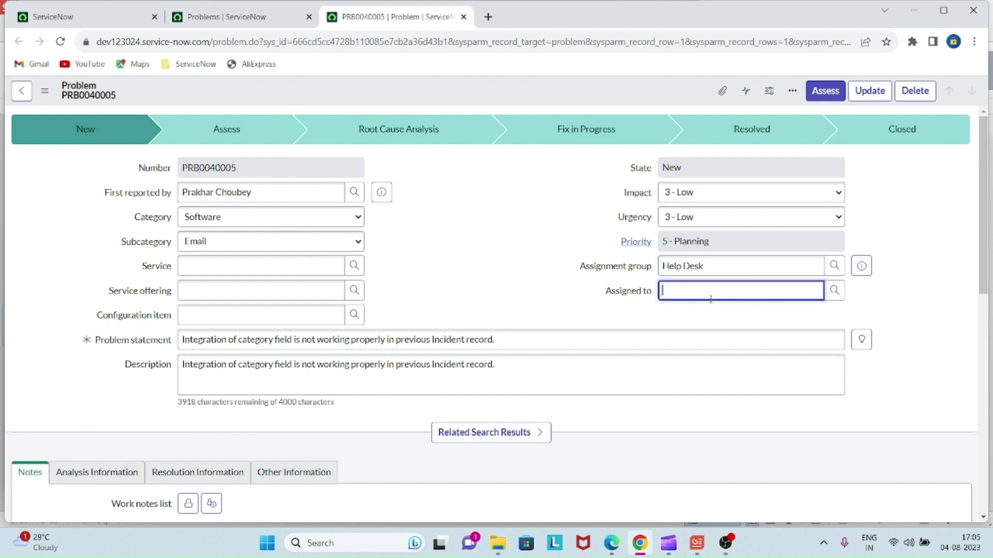
{"action": "type", "text": "Problem Manager"}
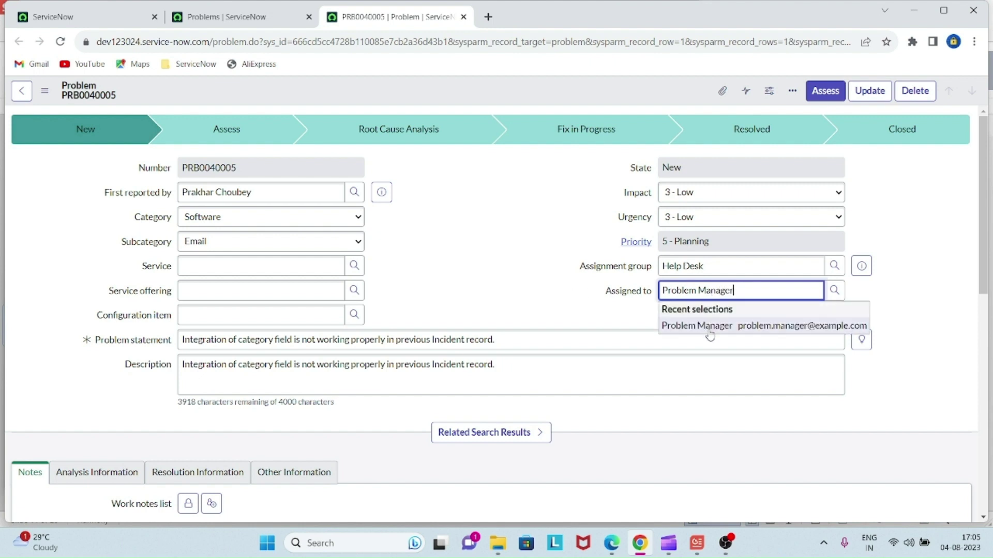
{"action": "left_click", "coordinate": [709, 328]}
{"action": "left_click", "coordinate": [431, 246]}
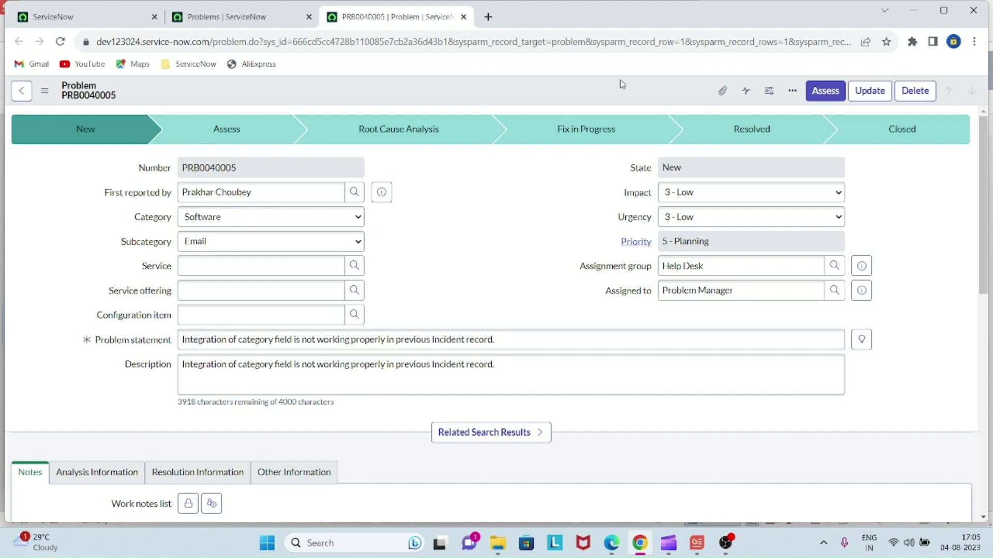
- Move PRB0040005 from New into the Assess state
{"action": "left_click", "coordinate": [817, 98]}
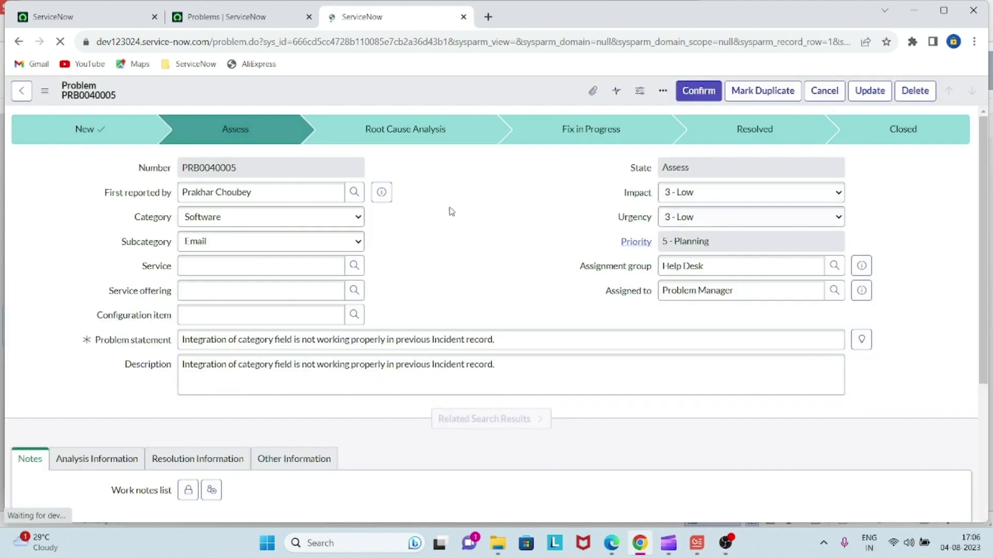
{"action": "scroll", "coordinate": [444, 211], "scroll_direction": "down", "scroll_amount": 2}
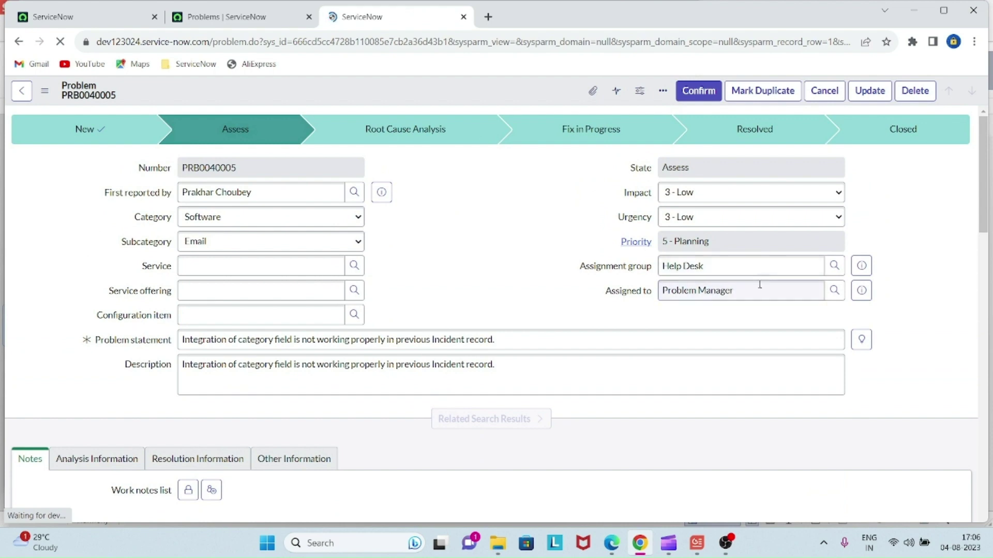
{"action": "scroll", "coordinate": [466, 273], "scroll_direction": "down", "scroll_amount": 15}
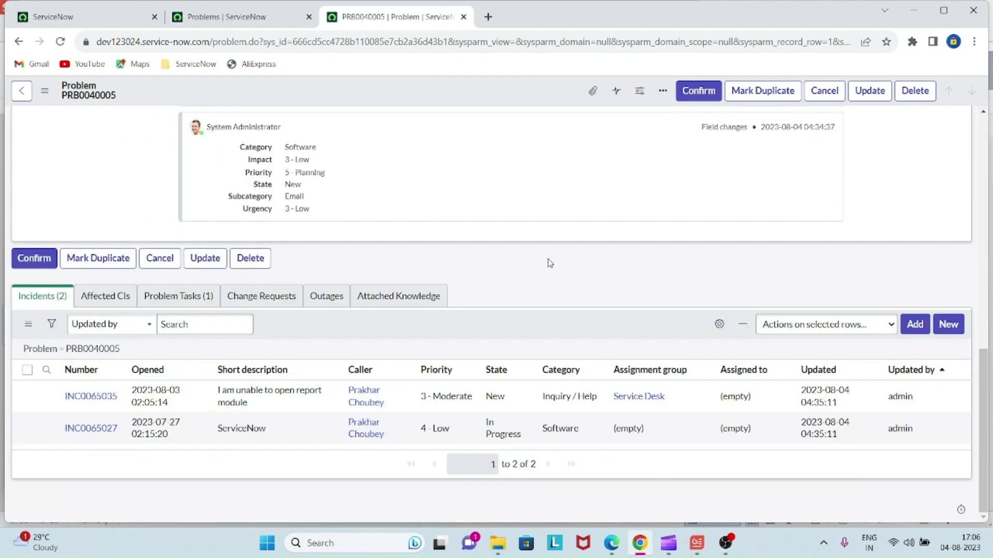
{"action": "scroll", "coordinate": [495, 303], "scroll_direction": "up", "scroll_amount": 15}
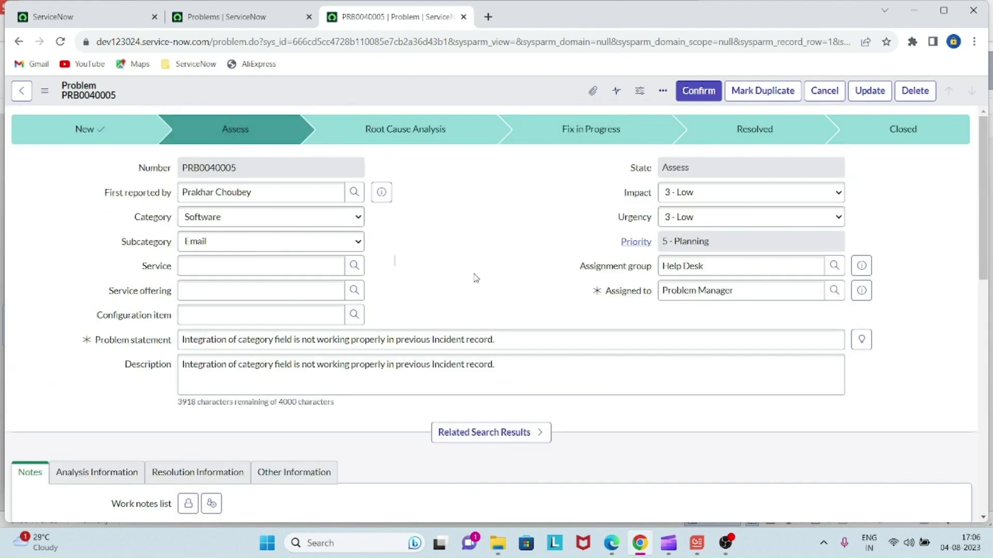
{"action": "scroll", "coordinate": [494, 261], "scroll_direction": "down", "scroll_amount": 12}
{"action": "scroll", "coordinate": [494, 260], "scroll_direction": "up", "scroll_amount": 12}
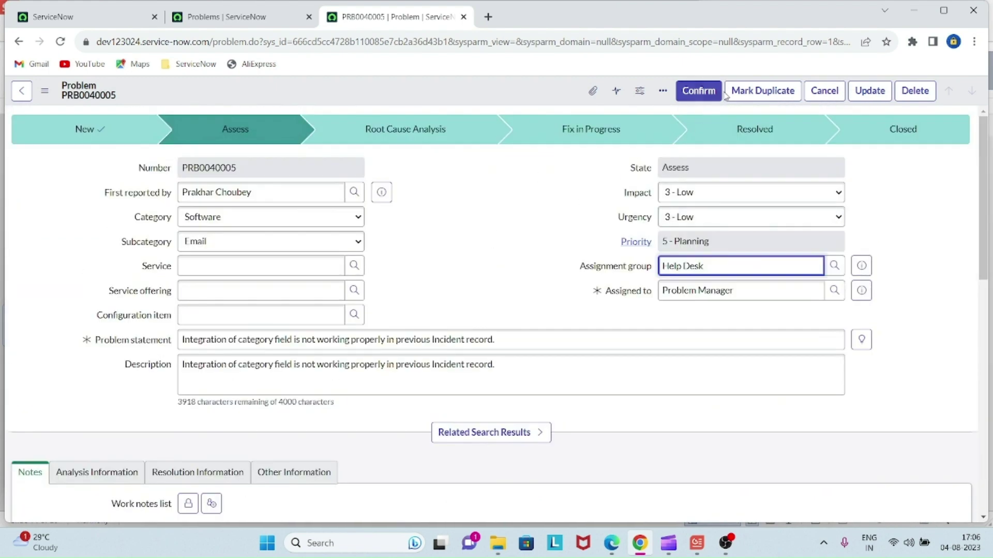
{"action": "scroll", "coordinate": [409, 233], "scroll_direction": "down", "scroll_amount": 6}
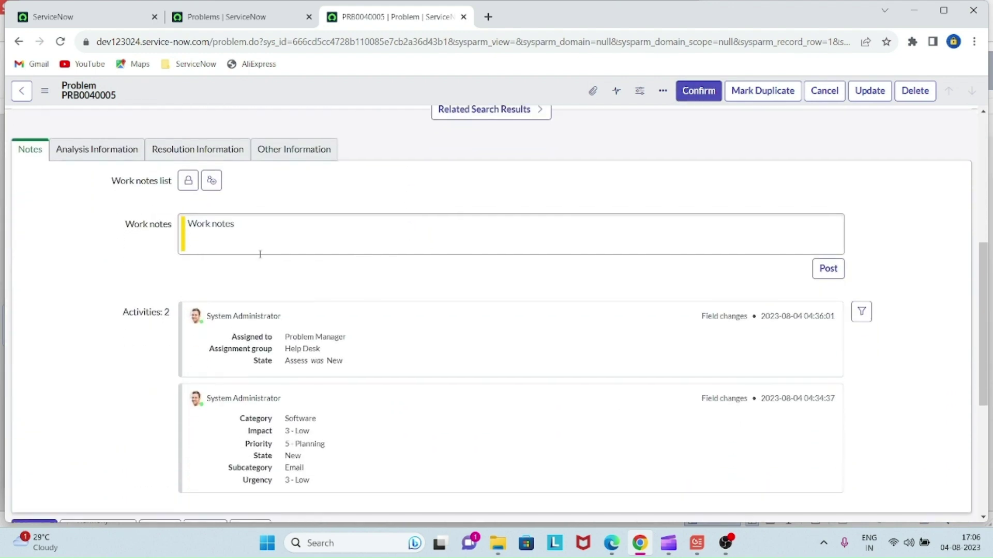
- Enter workaround 'Integration category is not working for Incident' under Analysis Information
{"action": "left_click", "coordinate": [69, 153]}
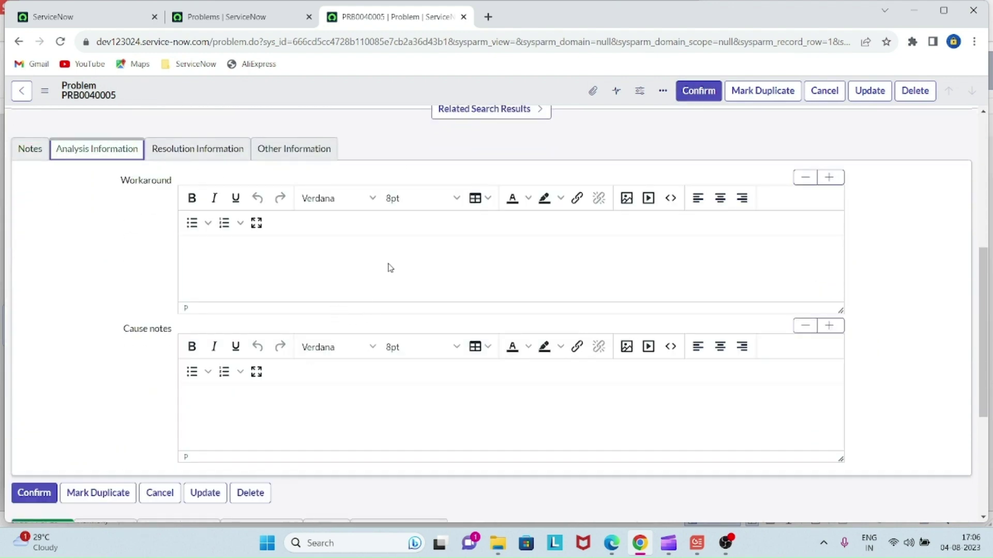
{"action": "left_click", "coordinate": [390, 267]}
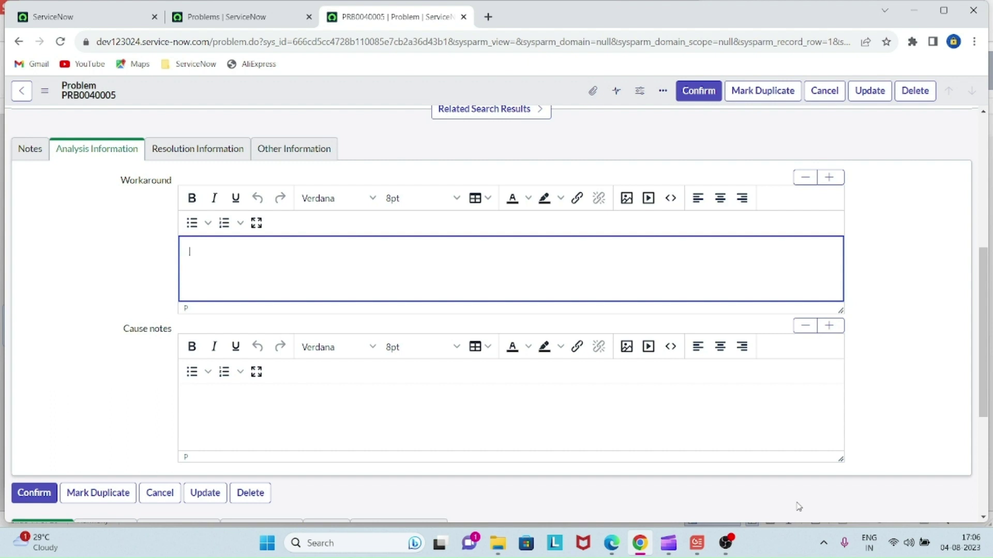
{"action": "type", "text": "o"}
{"action": "key", "text": "BackSpace"}
{"action": "type", "text": "Intergation"}
{"action": "key", "text": "BackSpace"}
{"action": "key", "text": "BackSpace"}
{"action": "key", "text": "BackSpace"}
{"action": "key", "text": "BackSpace"}
{"action": "key", "text": "BackSpace"}
{"action": "key", "text": "BackSpace"}
{"action": "type", "text": "ratrion"}
{"action": "key", "text": "BackSpace"}
{"action": "key", "text": "BackSpace"}
{"action": "key", "text": "BackSpace"}
{"action": "key", "text": "BackSpace"}
{"action": "key", "text": "BackSpace"}
{"action": "key", "text": "BackSpace"}
{"action": "key", "text": "BackSpace"}
{"action": "key", "text": "BackSpace"}
{"action": "key", "text": "BackSpace"}
{"action": "key", "text": "BackSpace"}
{"action": "type", "text": "grati"}
{"action": "type", "text": "i"}
{"action": "type", "text": "ion "}
{"action": "type", "text": "category "}
{"action": "type", "text": "is "}
{"action": "type", "text": "s mo"}
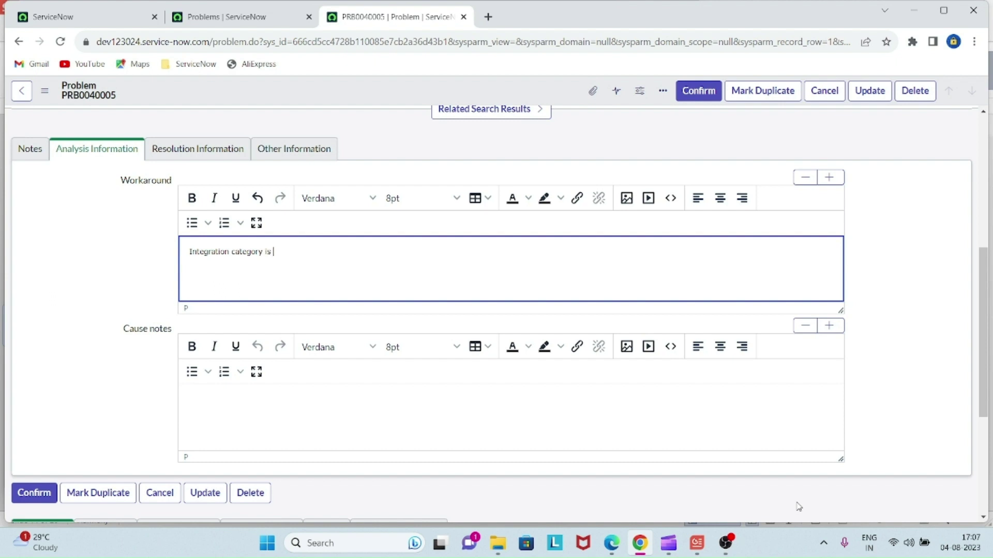
{"action": "key", "text": "BackSpace"}
{"action": "key", "text": "BackSpace"}
{"action": "type", "text": "not wio"}
{"action": "type", "text": "orking "}
{"action": "type", "text": "for the"}
{"action": "key", "text": "BackSpace"}
{"action": "key", "text": "BackSpace"}
{"action": "key", "text": "BackSpace"}
{"action": "type", "text": "Incident"}
- Write cause notes: category field mapping not configured properly on Rest outbound message
{"action": "left_click", "coordinate": [494, 414]}
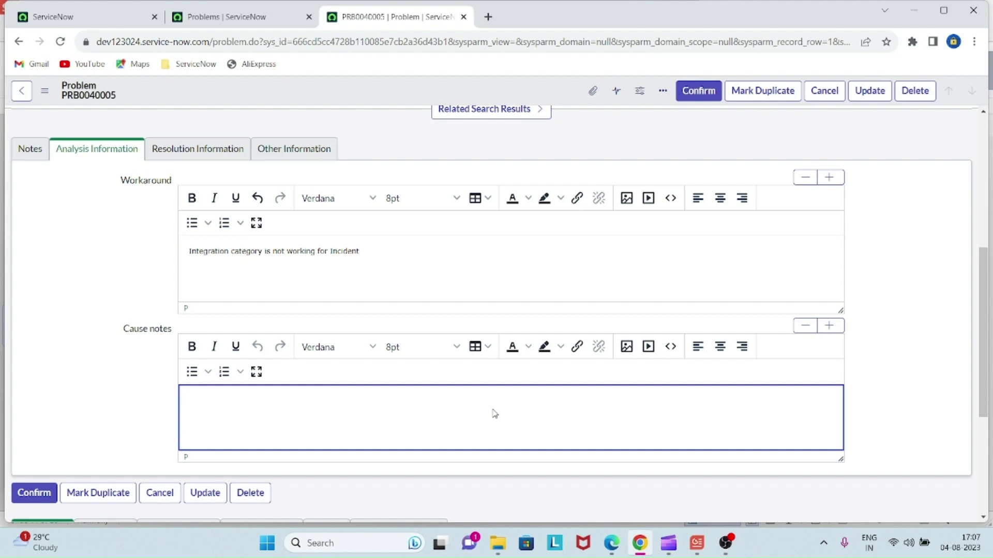
{"action": "type", "text": "Category "}
{"action": "type", "text": "fileds"}
{"action": "key", "text": "BackSpace"}
{"action": "key", "text": "BackSpace"}
{"action": "key", "text": "BackSpace"}
{"action": "type", "text": "eld of mapping is not"}
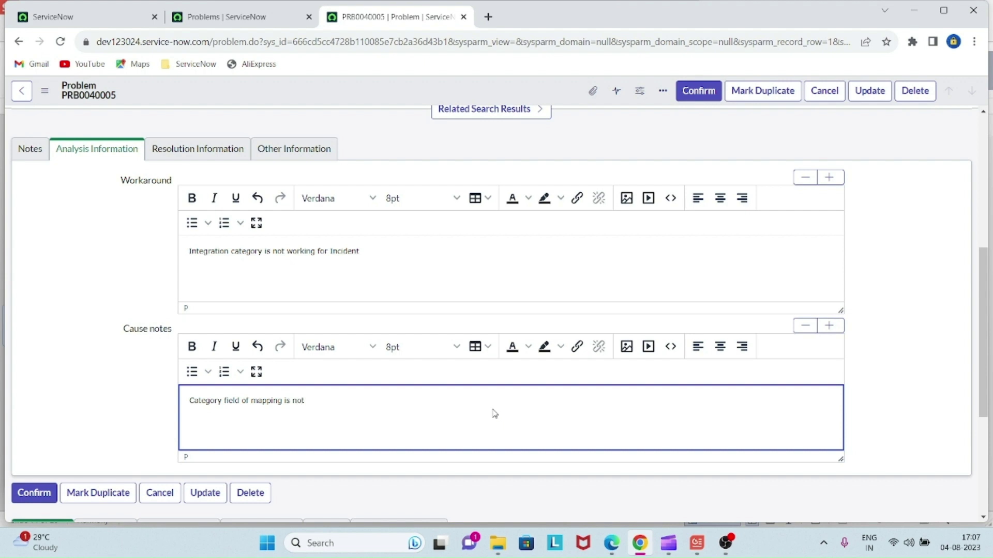
{"action": "type", "text": " configure properly on Rest out"}
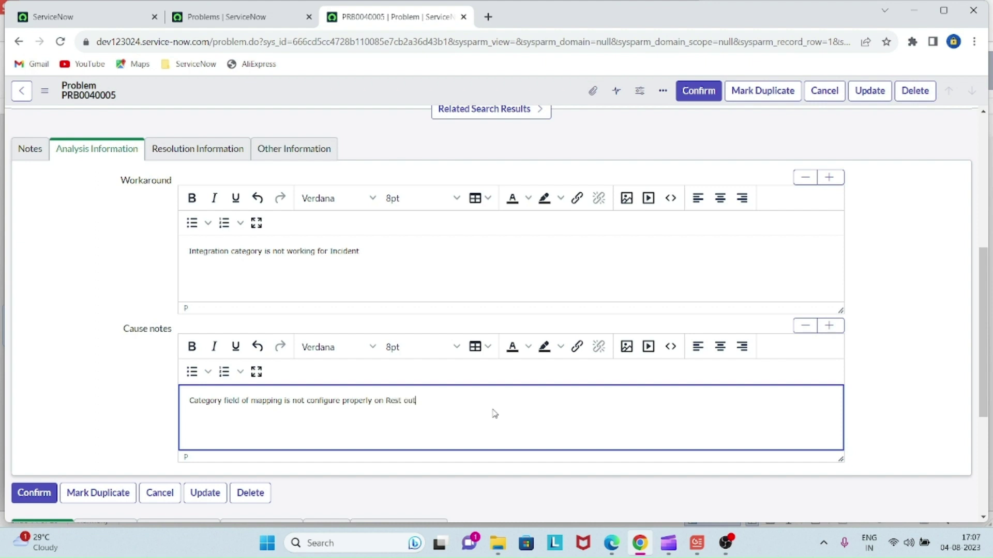
{"action": "type", "text": "bound message."}
- Confirm PRB0040005 with its completed cause notes into Root Cause Analysis
{"action": "left_click", "coordinate": [72, 412]}
{"action": "scroll", "coordinate": [72, 412], "scroll_direction": "up", "scroll_amount": 6}
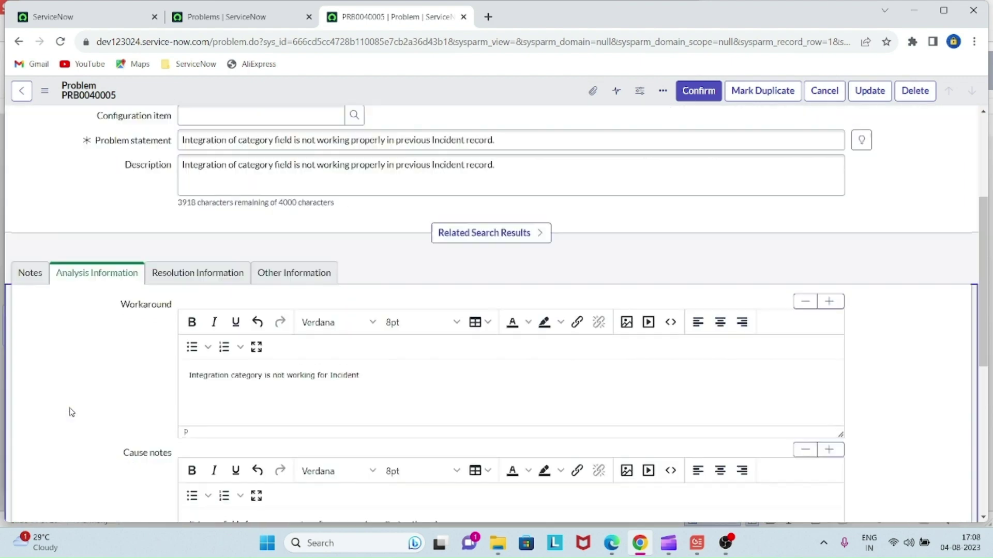
{"action": "left_click", "coordinate": [709, 97]}
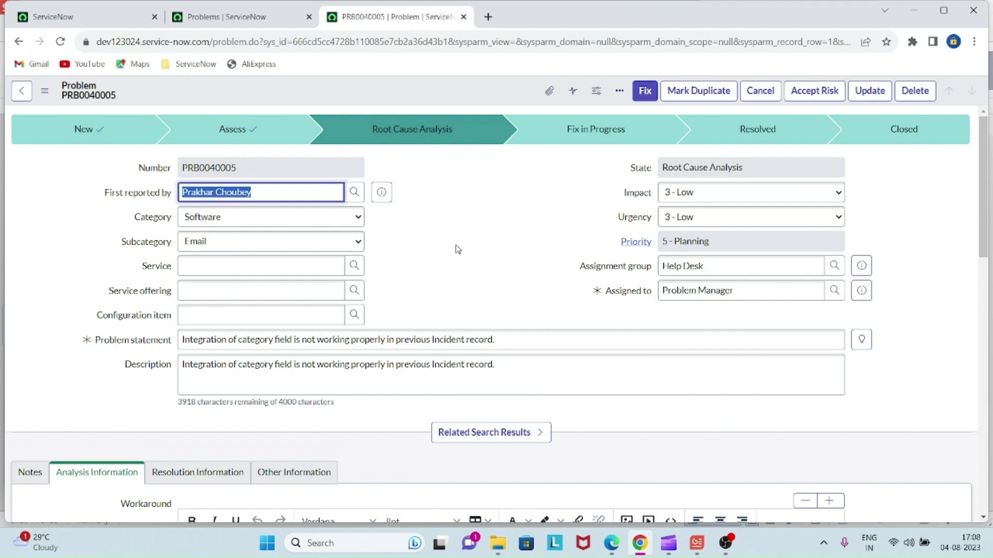
{"action": "scroll", "coordinate": [457, 249], "scroll_direction": "down", "scroll_amount": 8}
{"action": "scroll", "coordinate": [457, 249], "scroll_direction": "up", "scroll_amount": 8}
{"action": "scroll", "coordinate": [457, 250], "scroll_direction": "down", "scroll_amount": 5}
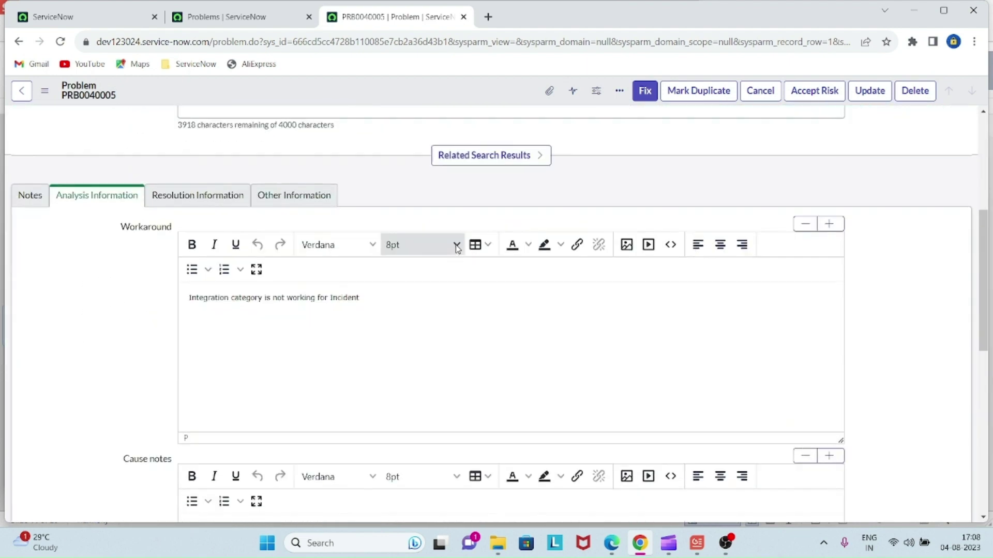
- Enter fix notes 'I modified the rest outbound message for incident and added the category field.'
{"action": "left_click", "coordinate": [220, 196]}
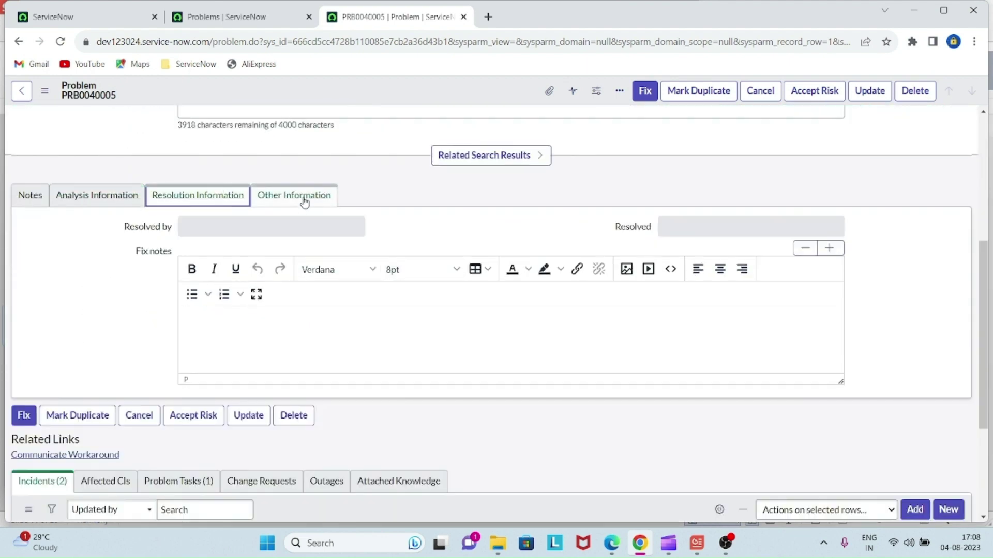
{"action": "left_click", "coordinate": [372, 340]}
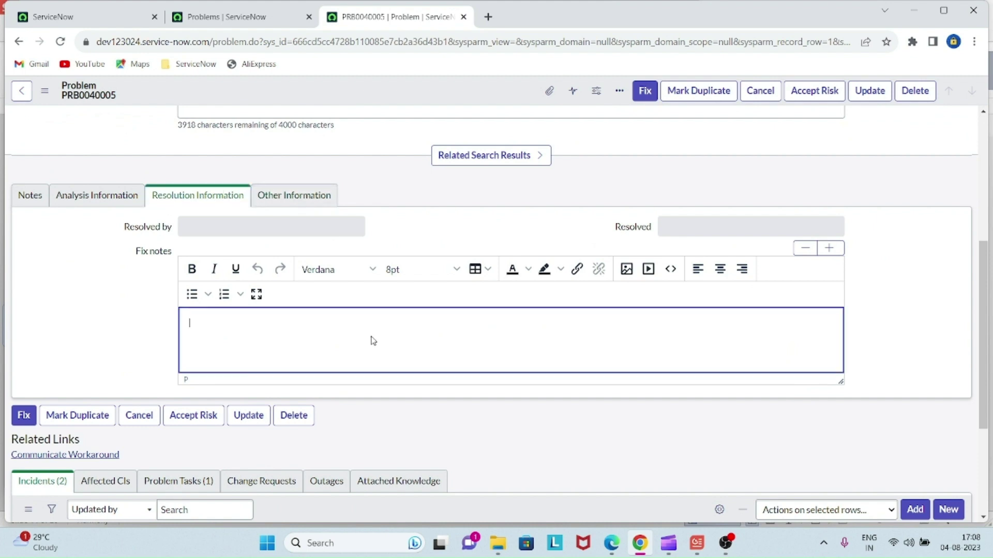
{"action": "type", "text": "I"}
{"action": "type", "text": " modul"}
{"action": "key", "text": "BackSpace"}
{"action": "key", "text": "BackSpace"}
{"action": "type", "text": "ified the rest me"}
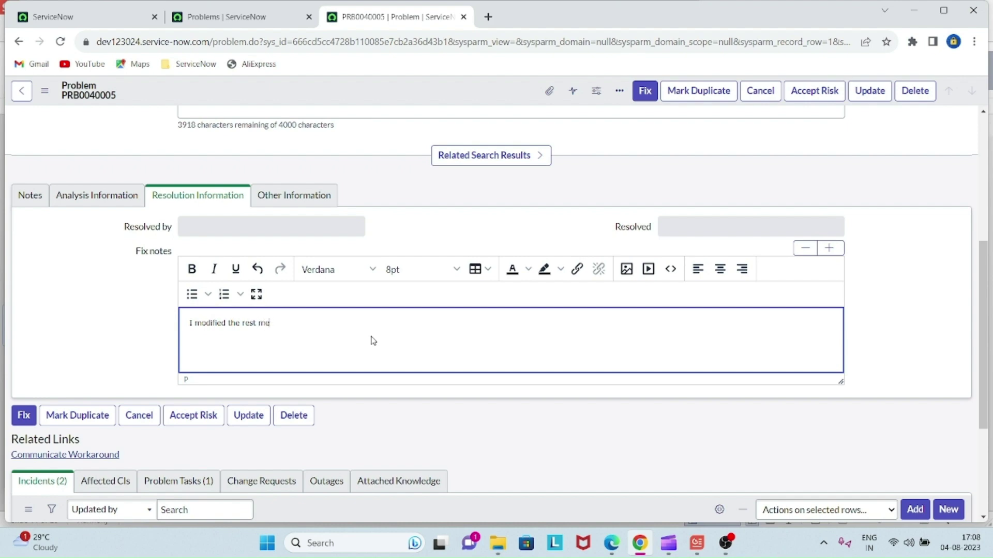
{"action": "key", "text": "BackSpace"}
{"action": "key", "text": "BackSpace"}
{"action": "type", "text": "outbound message for incident and "}
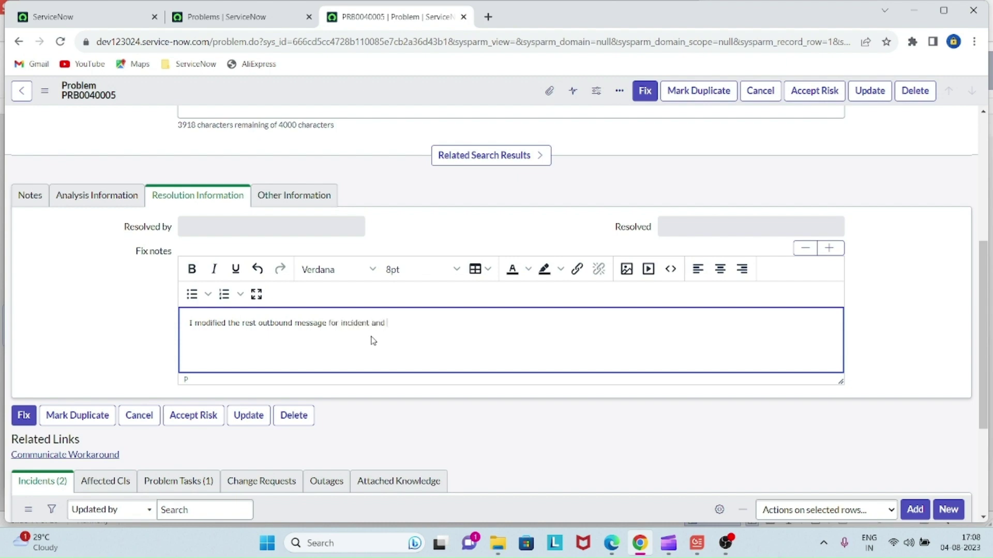
{"action": "type", "text": "added the categ"}
{"action": "type", "text": "ory "}
{"action": "type", "text": "fio"}
{"action": "type", "text": "ld"}
{"action": "type", "text": "."}
{"action": "scroll", "coordinate": [372, 340], "scroll_direction": "up", "scroll_amount": 5}
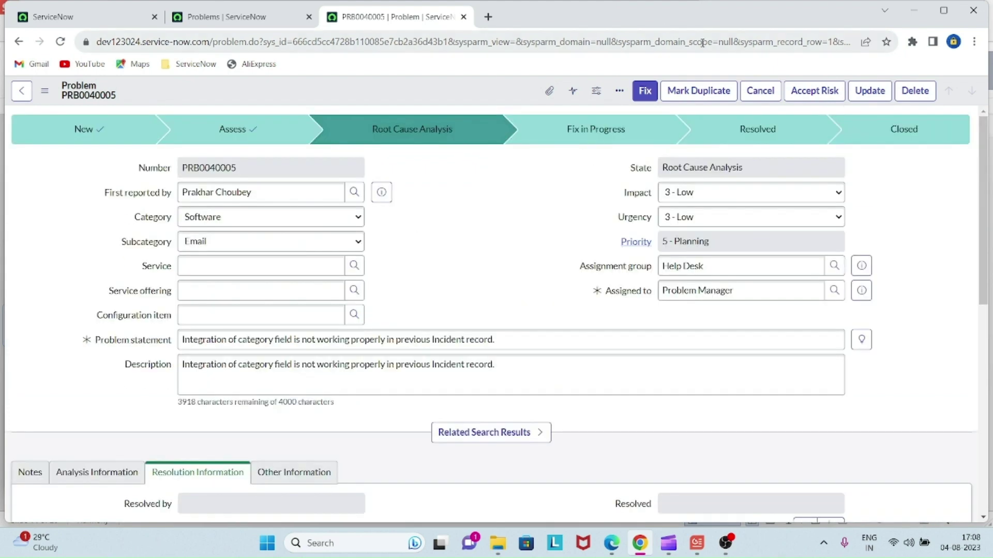
- Advance PRB0040005 to the Fix in Progress state
{"action": "left_click", "coordinate": [644, 93]}
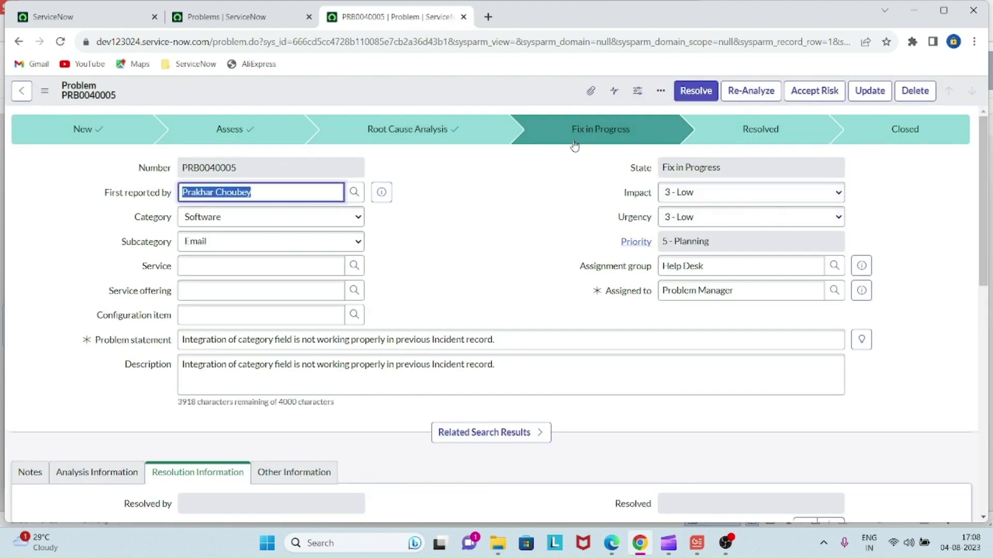
{"action": "scroll", "coordinate": [500, 200], "scroll_direction": "down", "scroll_amount": 9}
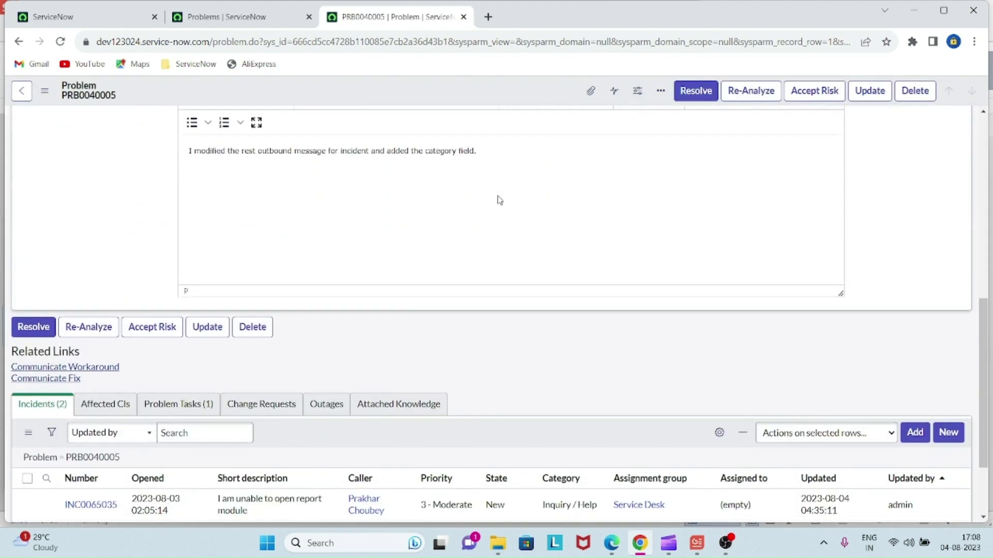
{"action": "scroll", "coordinate": [499, 197], "scroll_direction": "up", "scroll_amount": 6}
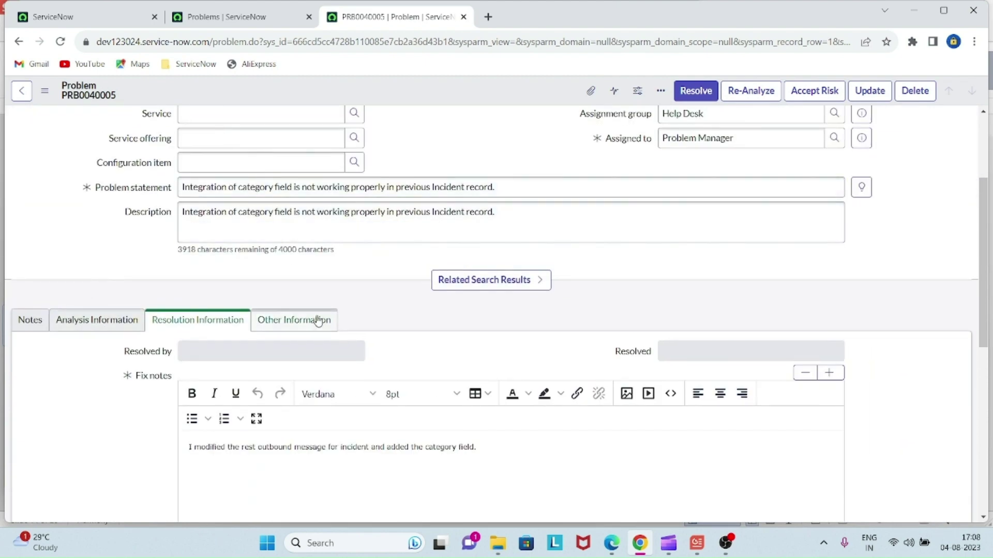
{"action": "scroll", "coordinate": [324, 356], "scroll_direction": "down", "scroll_amount": 2}
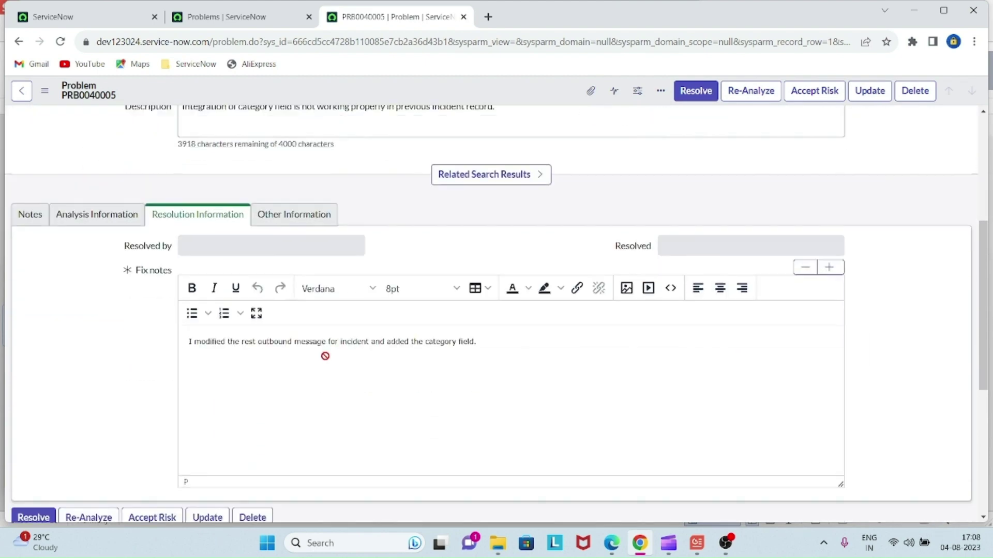
- Review the workaround and cause notes and the opened, confirmed and fix dates
{"action": "left_click", "coordinate": [119, 214]}
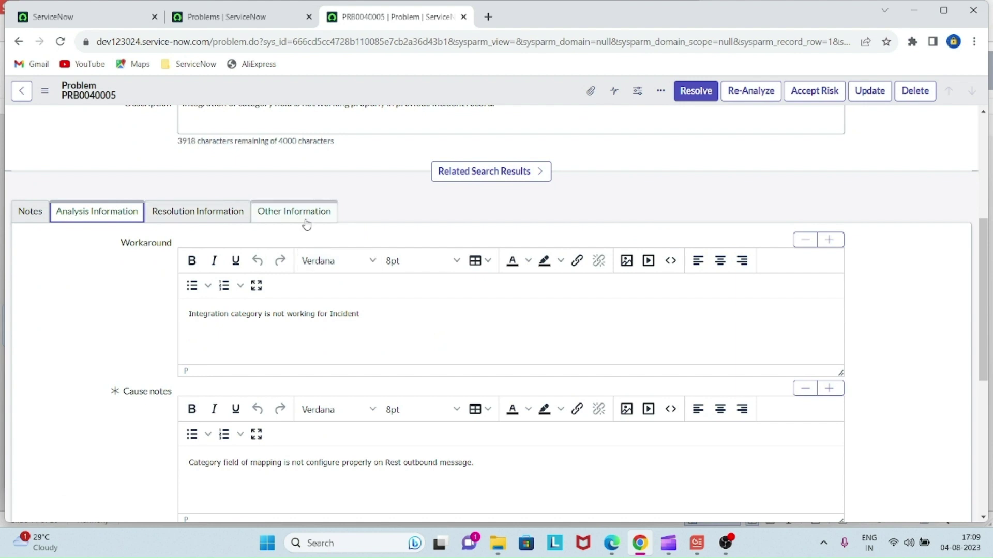
{"action": "scroll", "coordinate": [155, 333], "scroll_direction": "down", "scroll_amount": 2}
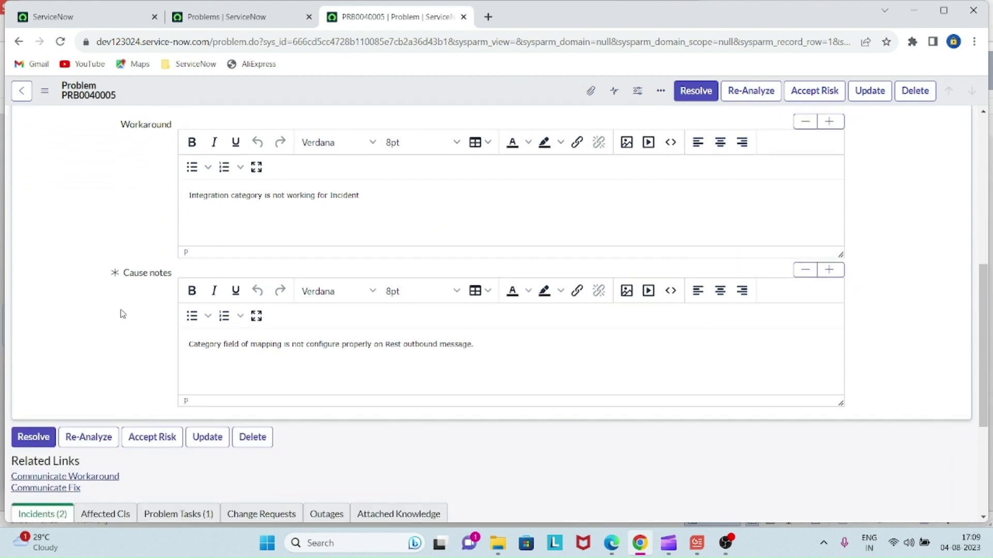
{"action": "scroll", "coordinate": [144, 305], "scroll_direction": "up", "scroll_amount": 3}
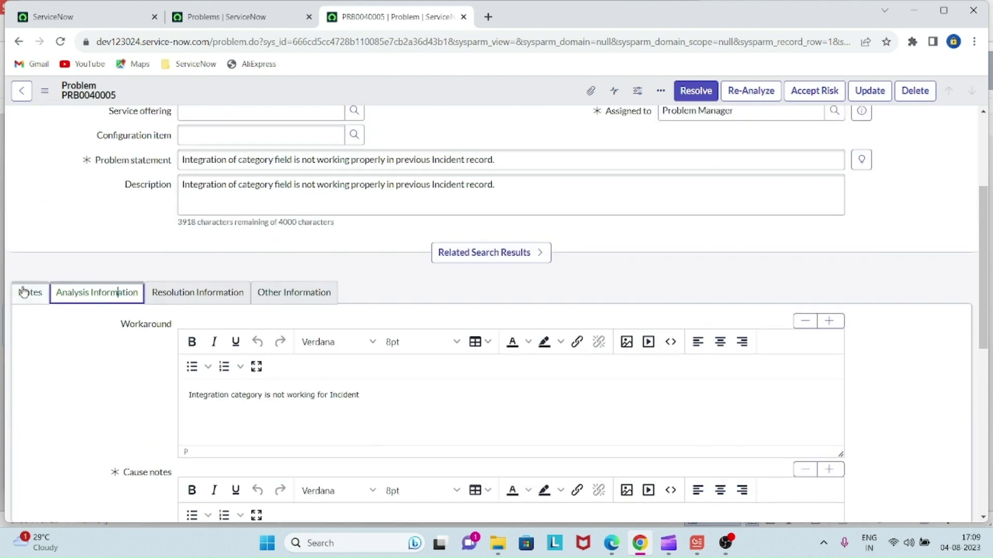
{"action": "left_click", "coordinate": [318, 293]}
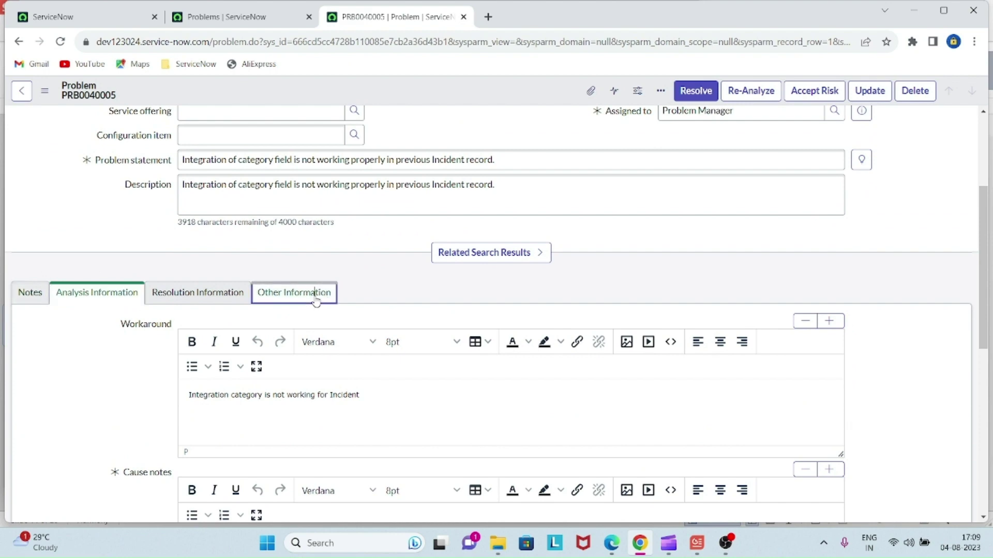
{"action": "scroll", "coordinate": [464, 362], "scroll_direction": "up", "scroll_amount": 3}
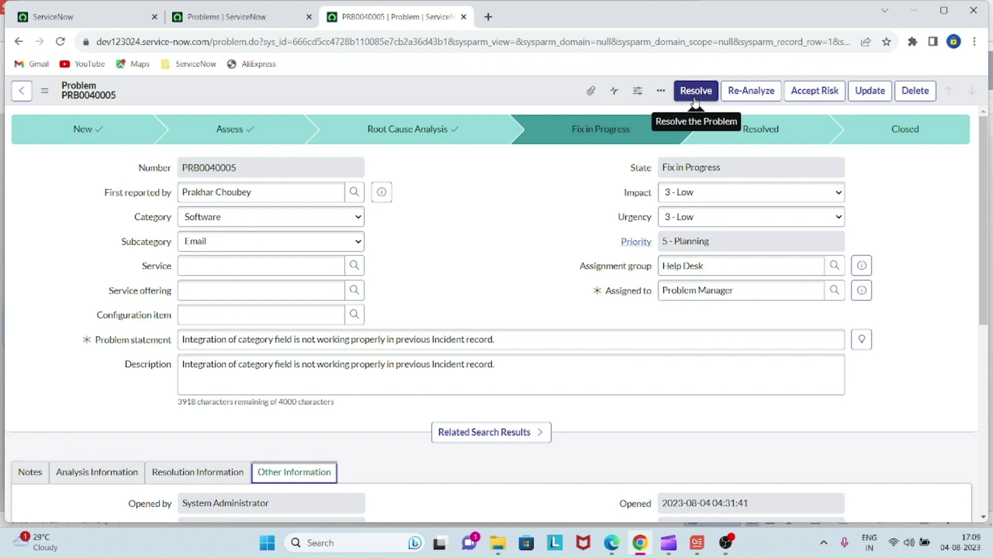
- Resolve PRB0040005 with Fix Applied, check its fix notes, then complete it to Closed
{"action": "left_click", "coordinate": [697, 95]}
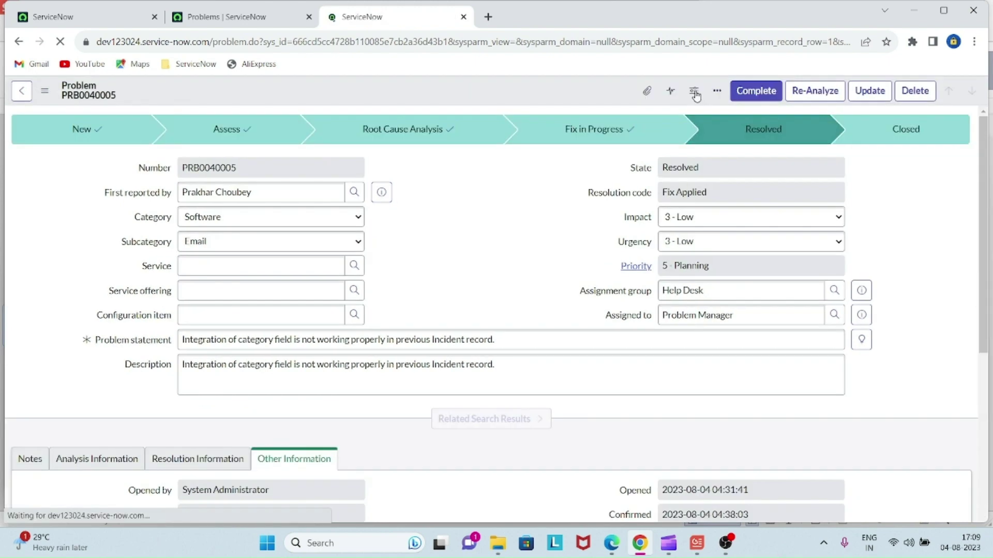
{"action": "scroll", "coordinate": [567, 264], "scroll_direction": "down", "scroll_amount": 5}
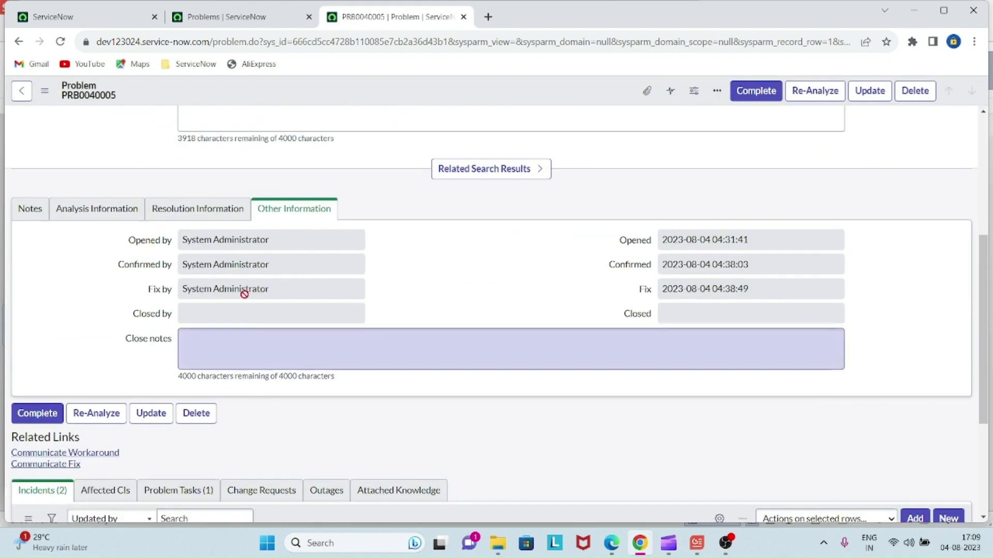
{"action": "left_click", "coordinate": [206, 212]}
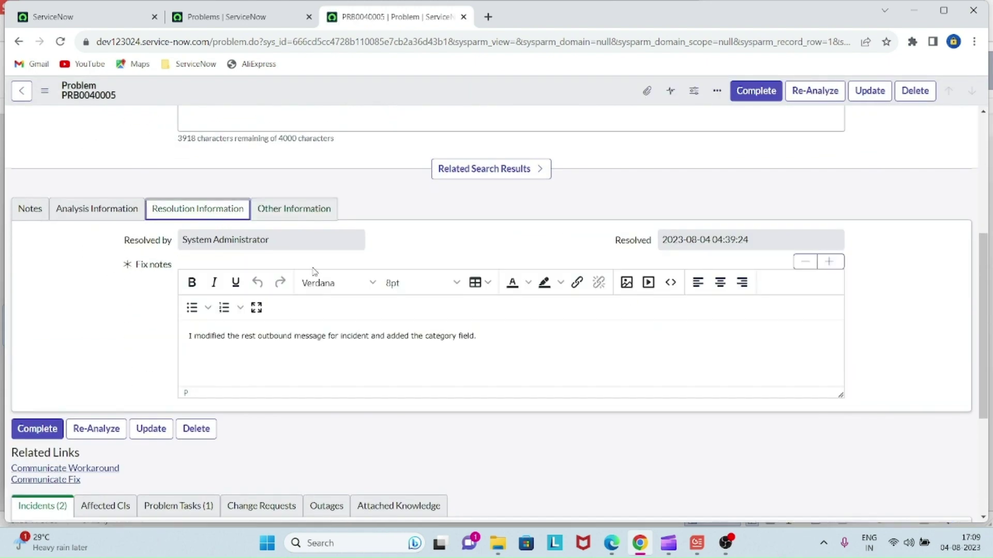
{"action": "left_click", "coordinate": [290, 354]}
{"action": "scroll", "coordinate": [498, 338], "scroll_direction": "up", "scroll_amount": 5}
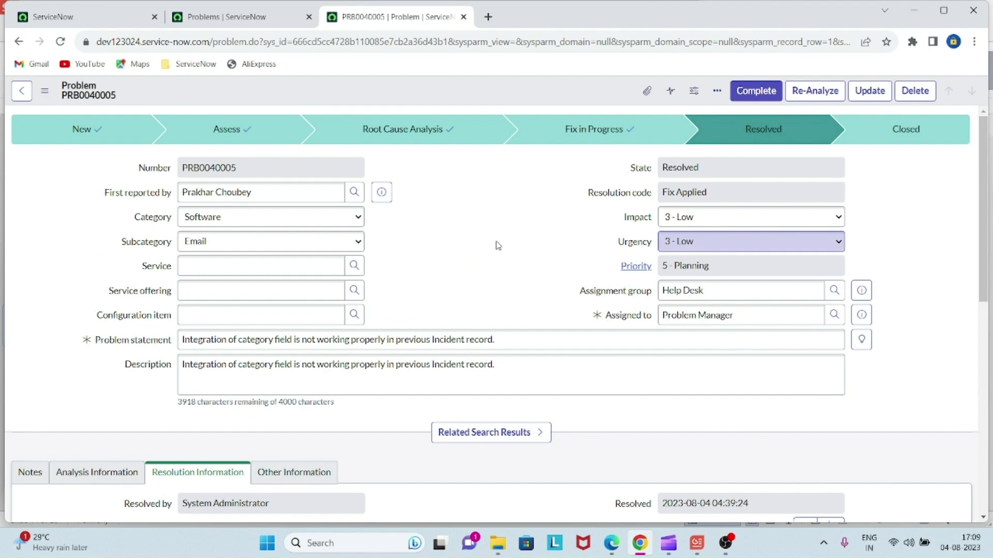
{"action": "scroll", "coordinate": [498, 245], "scroll_direction": "down", "scroll_amount": 3}
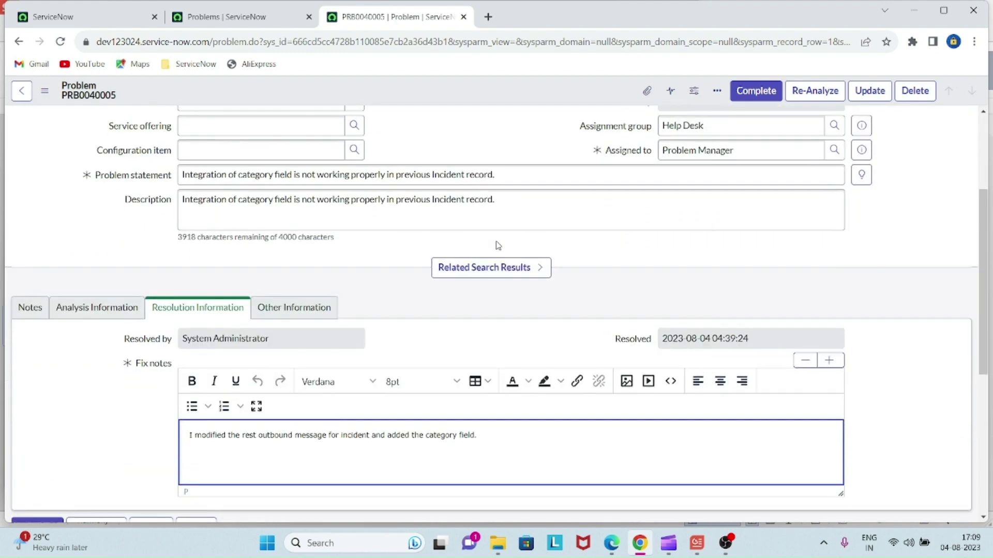
{"action": "scroll", "coordinate": [498, 245], "scroll_direction": "up", "scroll_amount": 3}
{"action": "left_click", "coordinate": [760, 92]}
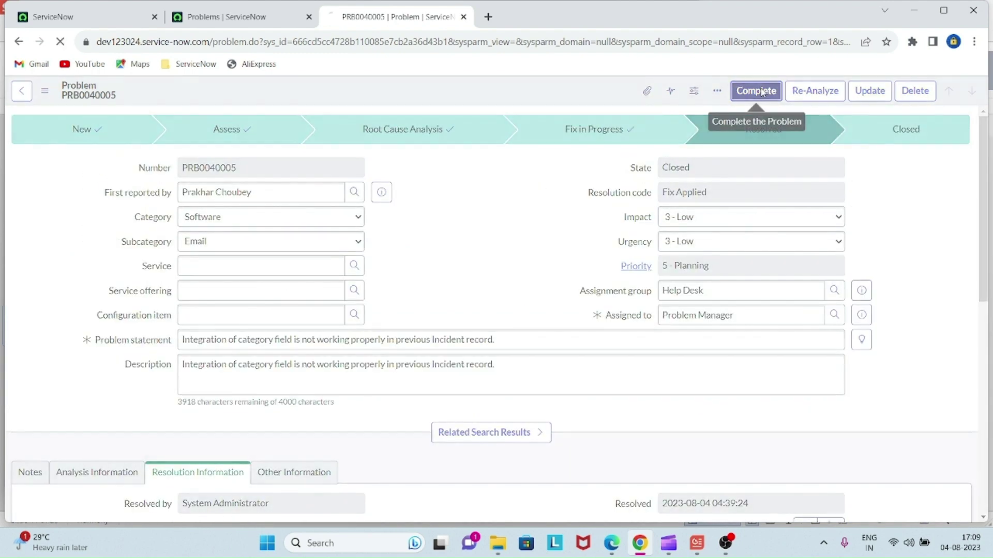